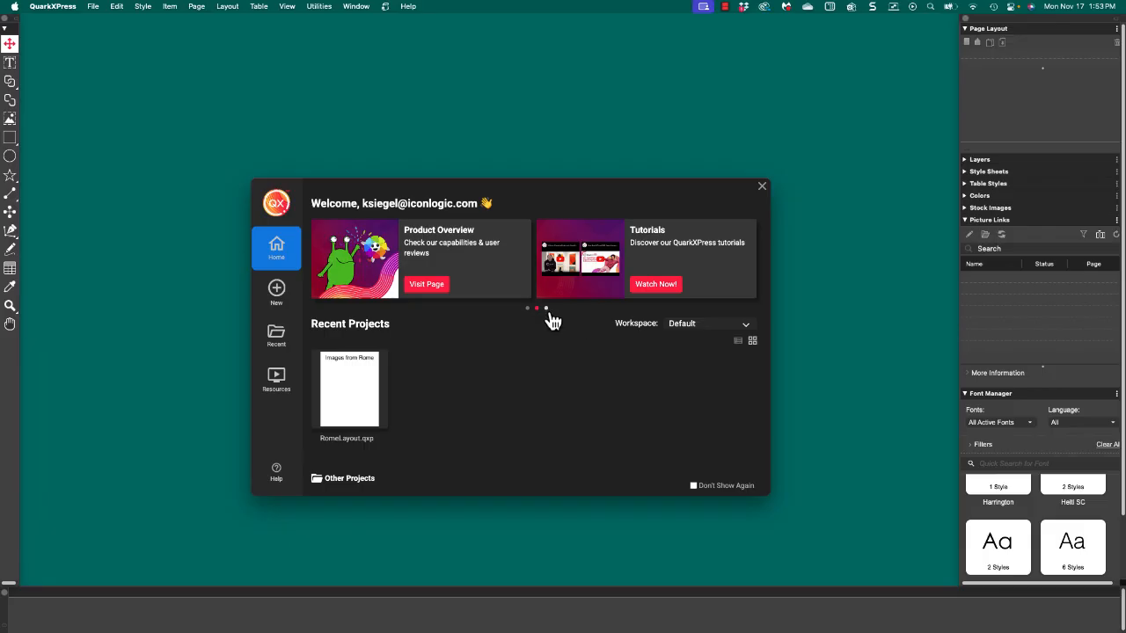
- Look through the start screen's new-project choices and the blank project settings, closing the settings without creating a project
left_click(547, 310)
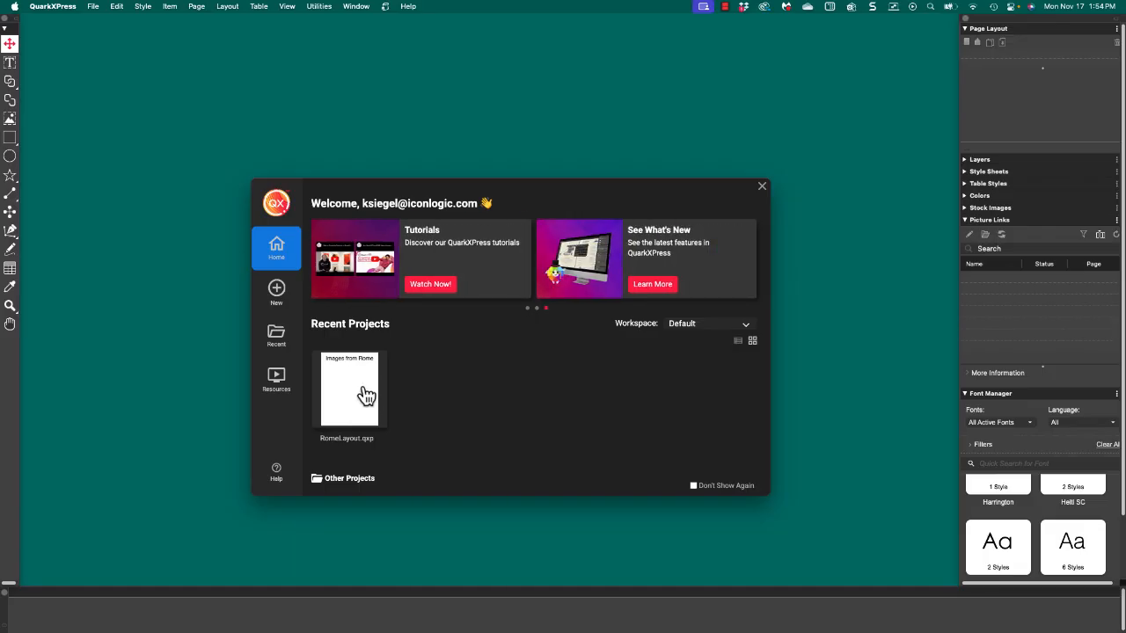
left_click(280, 297)
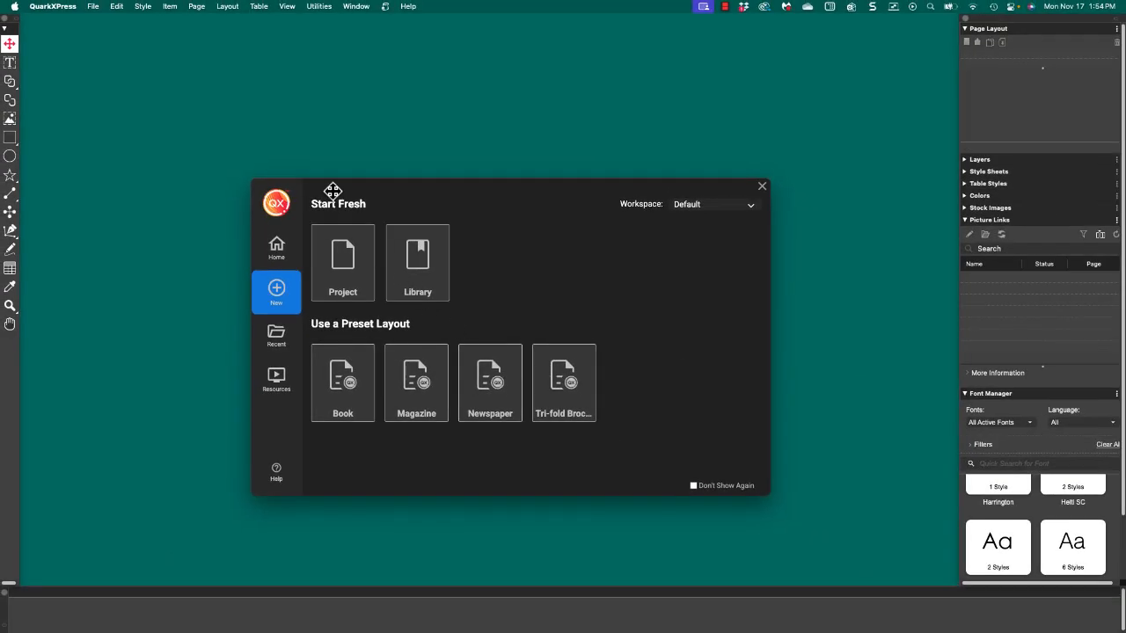
left_click(93, 7)
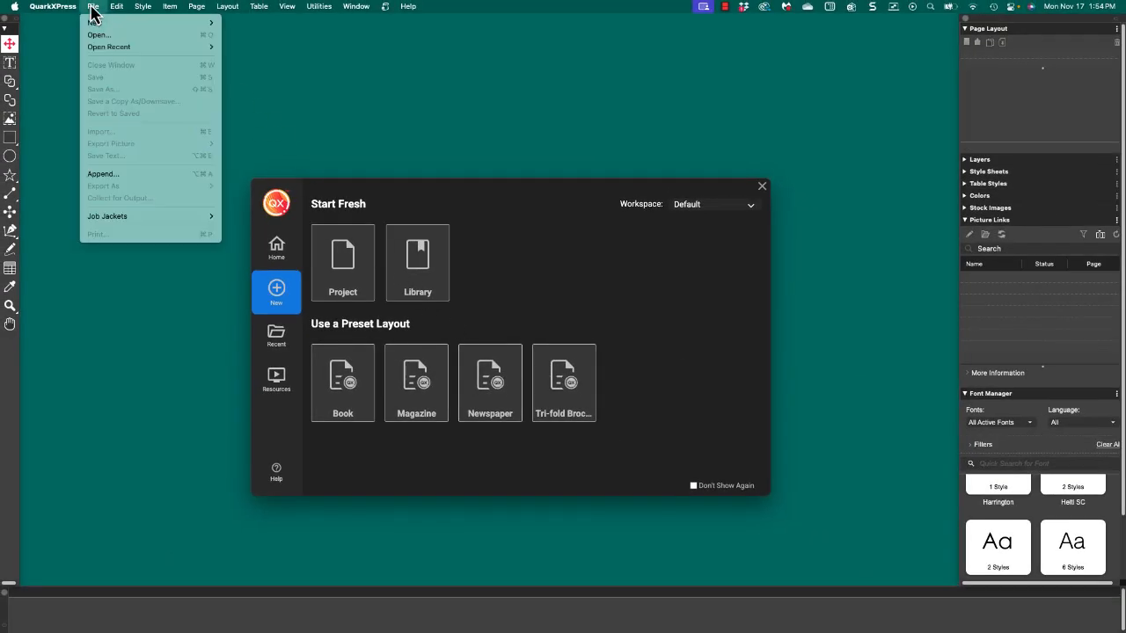
mouse_move(100, 25)
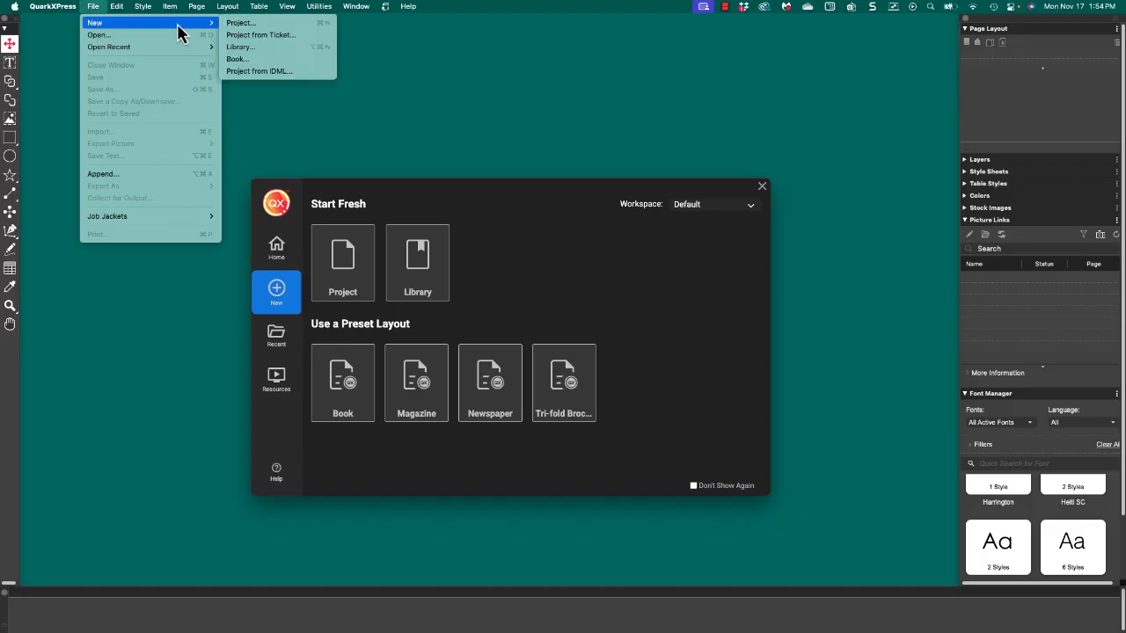
left_click(245, 31)
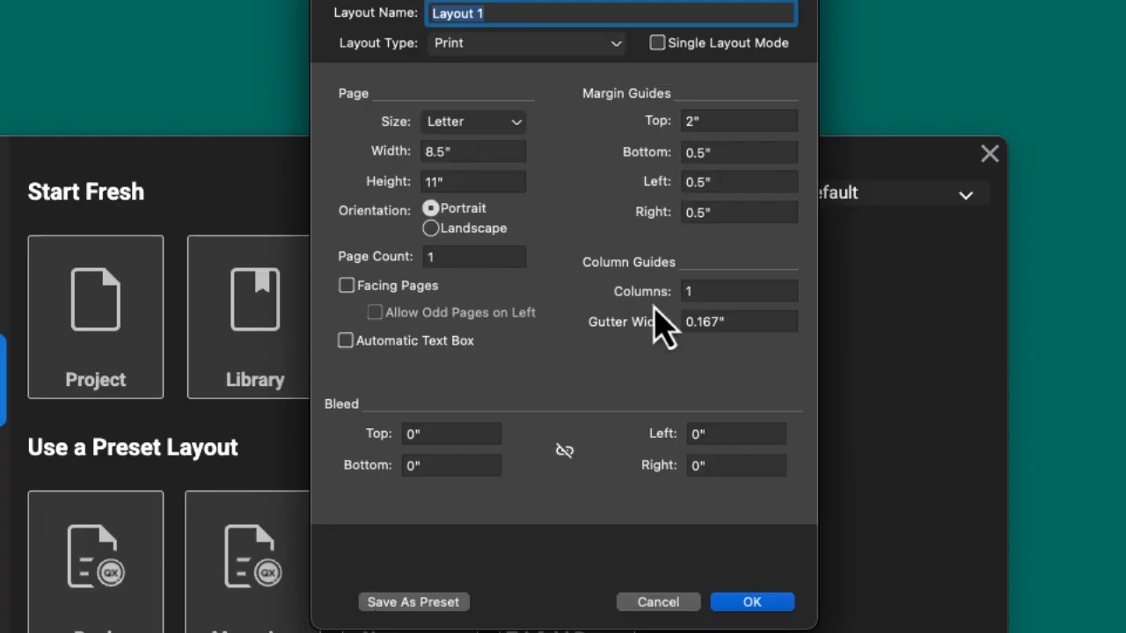
left_click(653, 603)
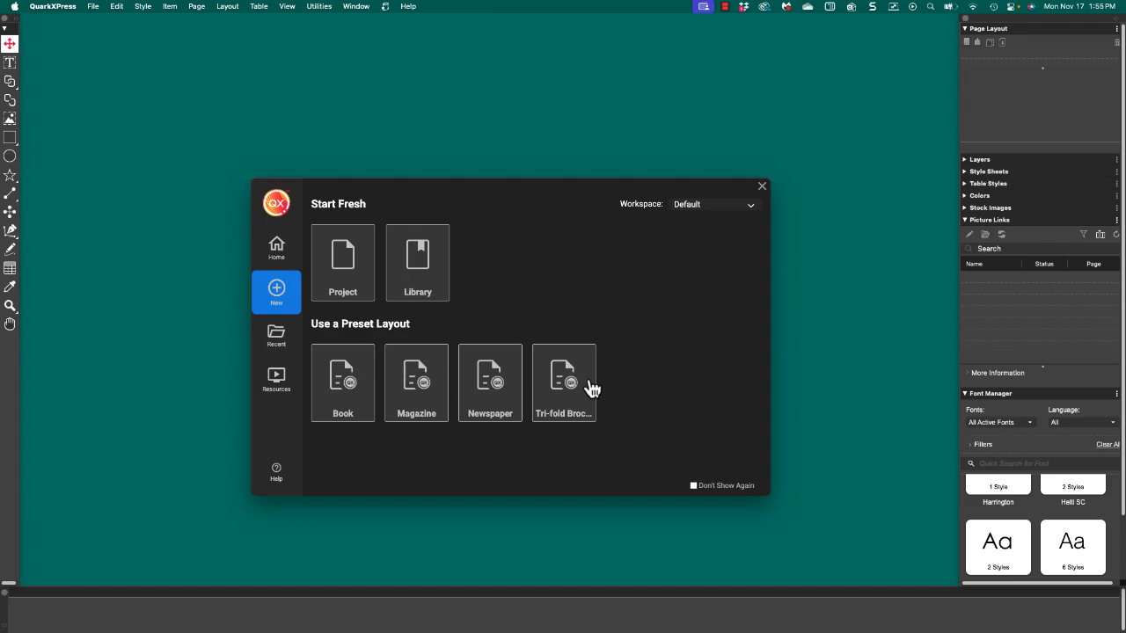
- Review the layout properties of a project based on the Book preset and close the project
left_click(357, 387)
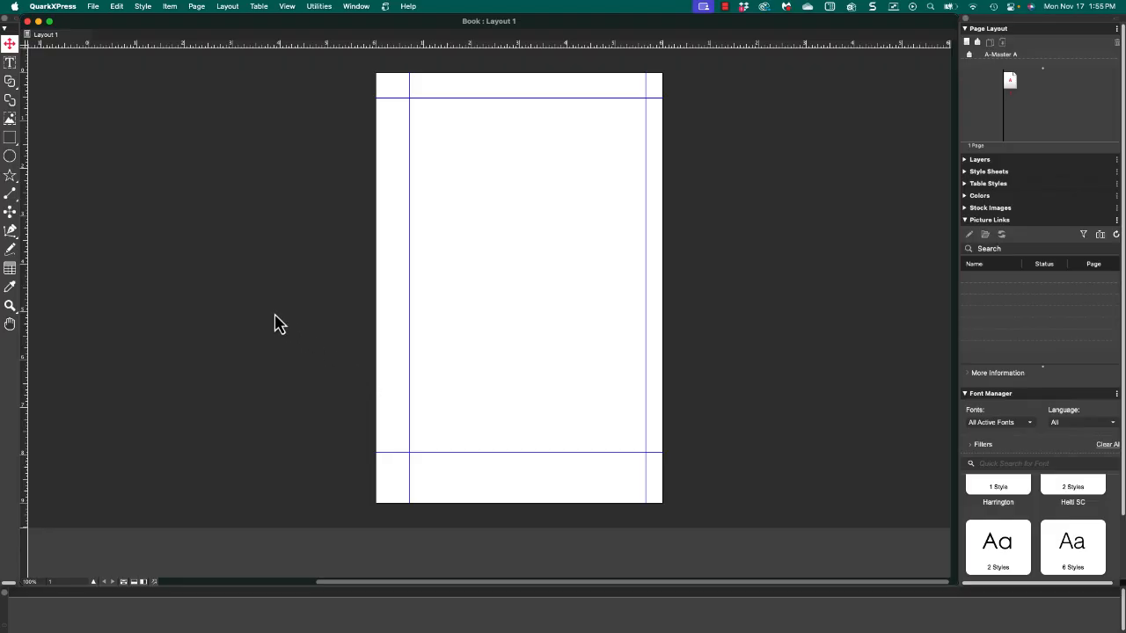
right_click(56, 40)
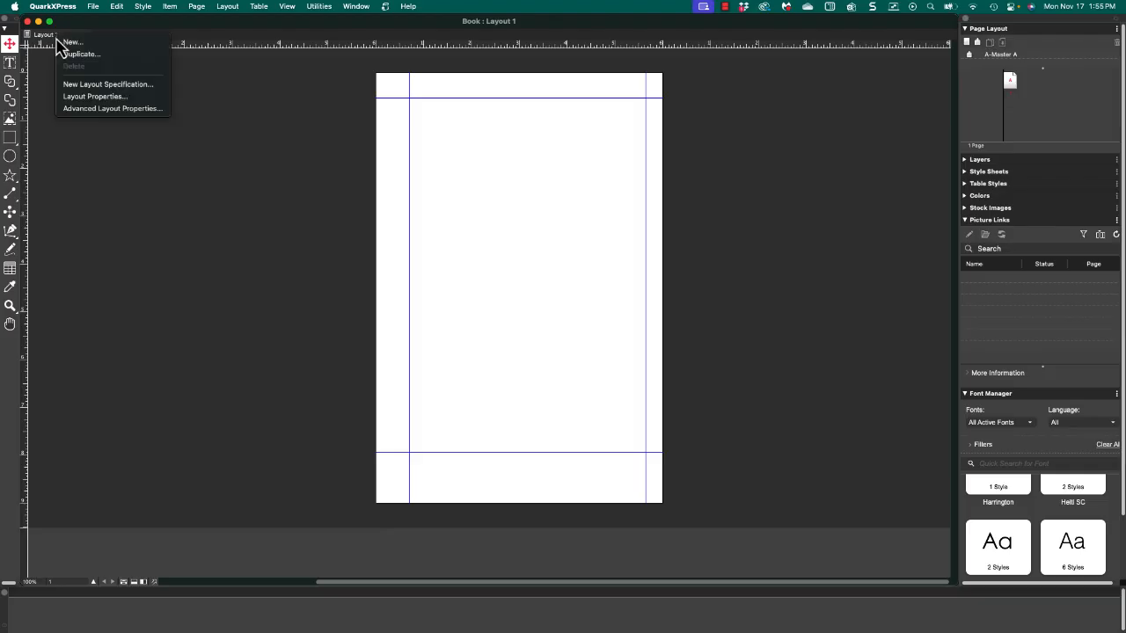
left_click(90, 96)
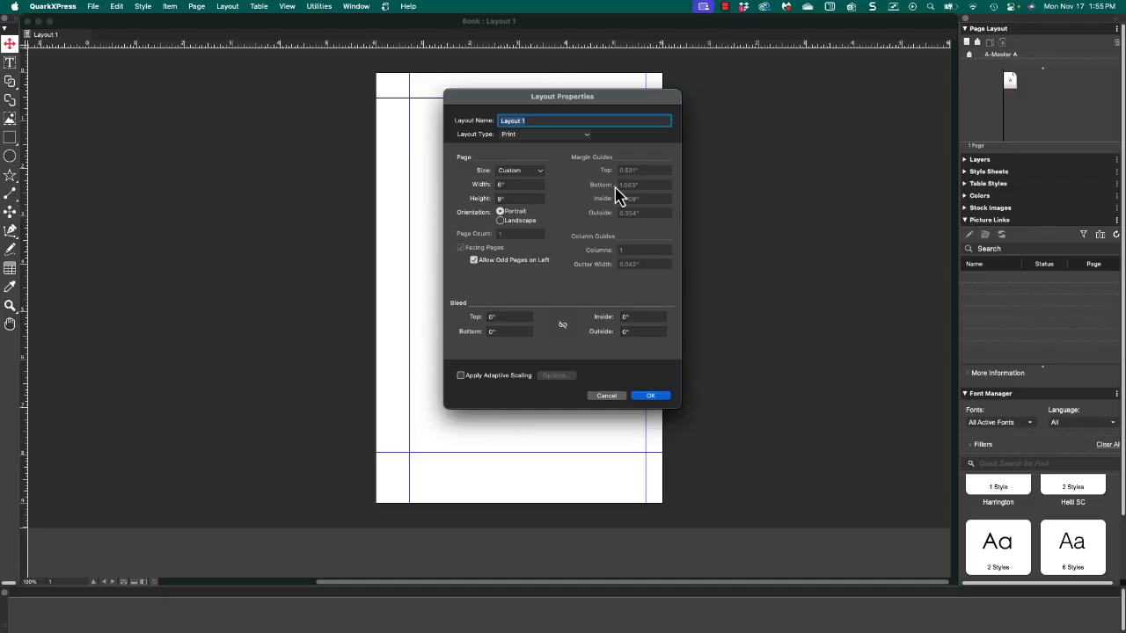
left_click(608, 397)
left_click(93, 7)
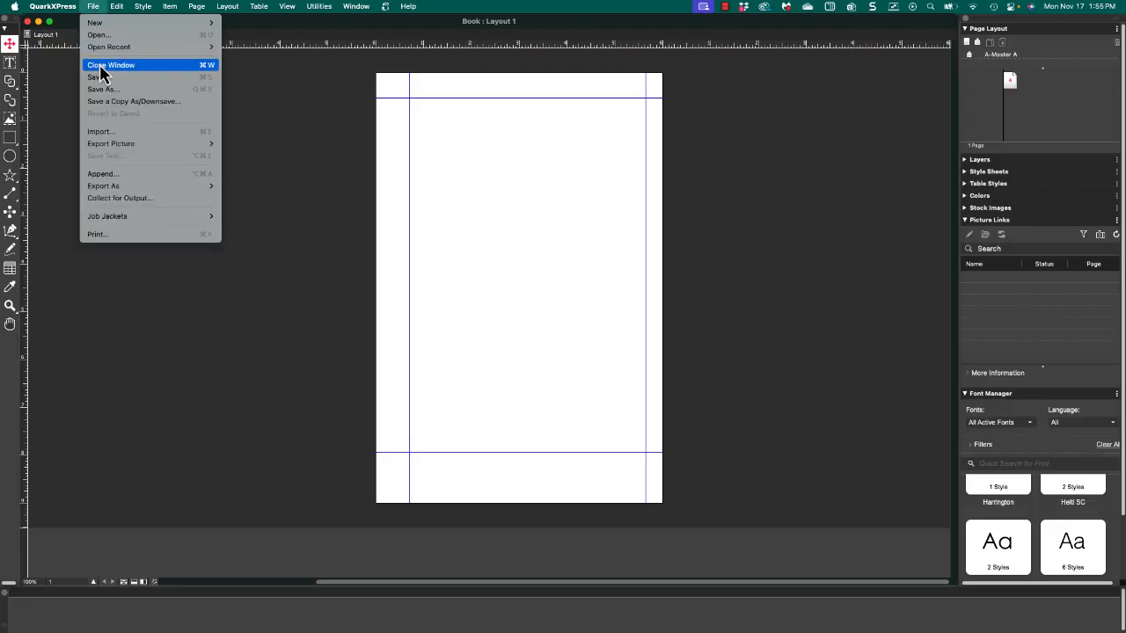
left_click(102, 67)
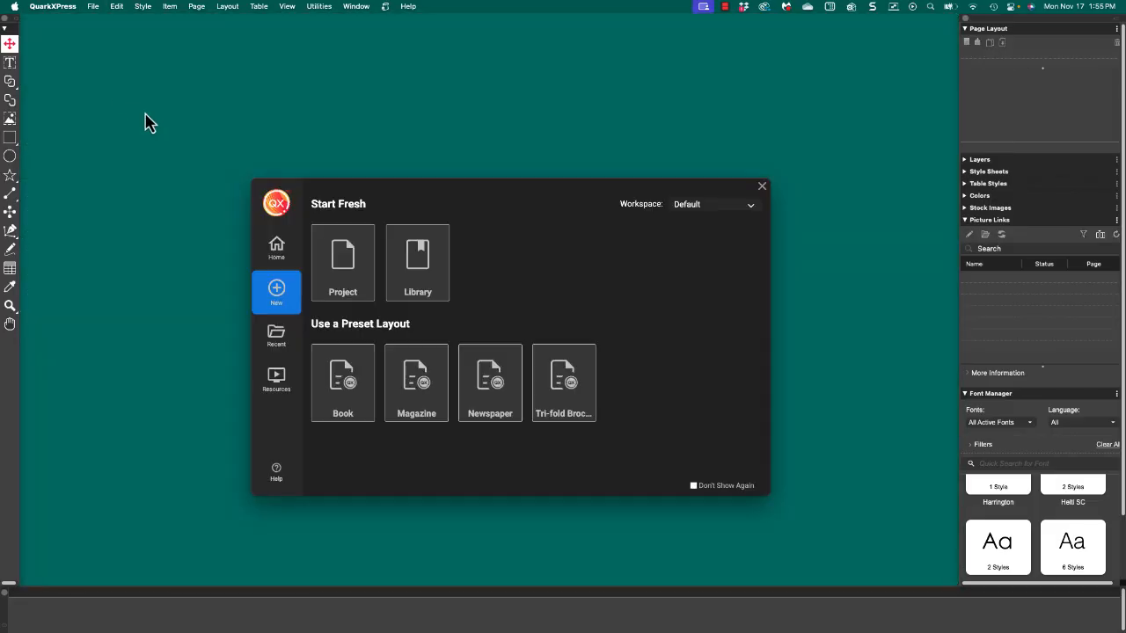
- Review the layout properties of a project based on the Magazine preset and close the project
left_click(431, 401)
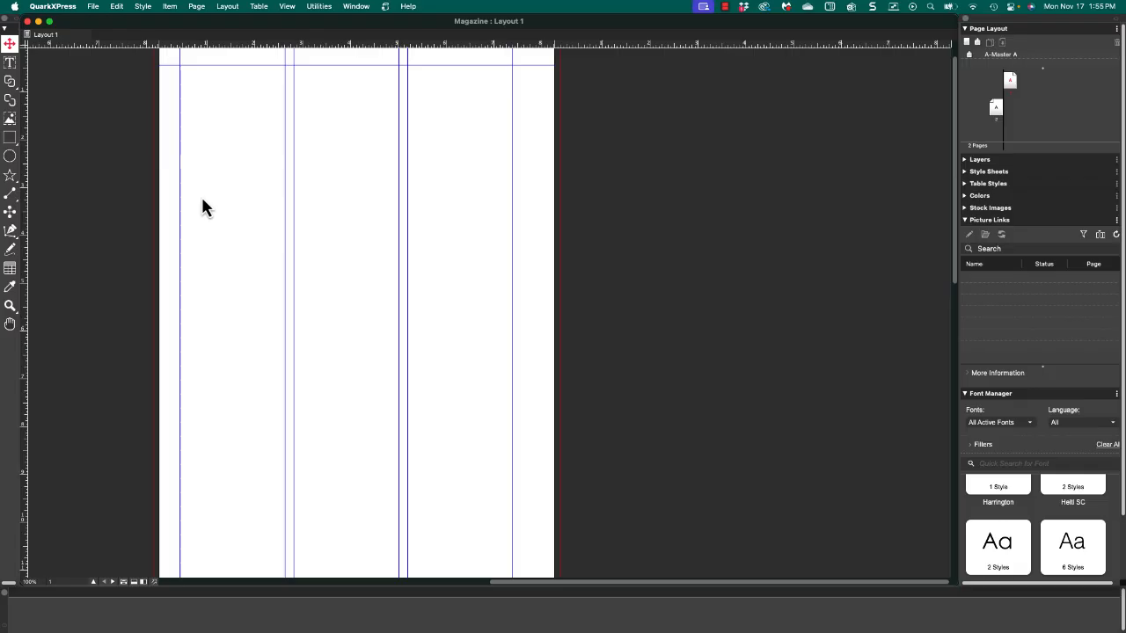
right_click(58, 37)
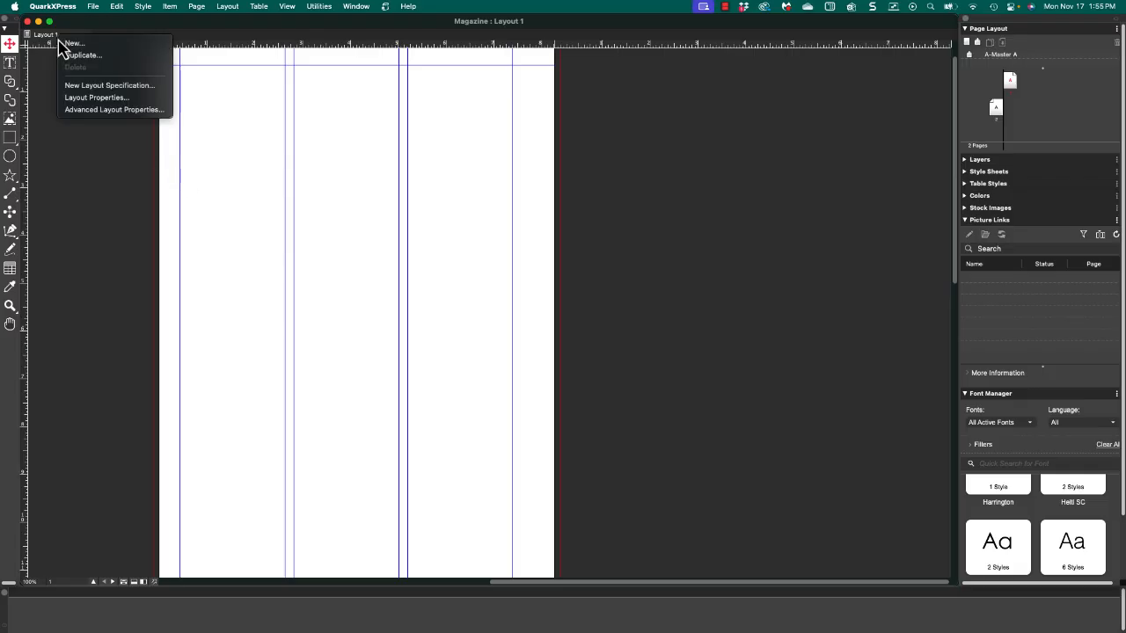
left_click(82, 101)
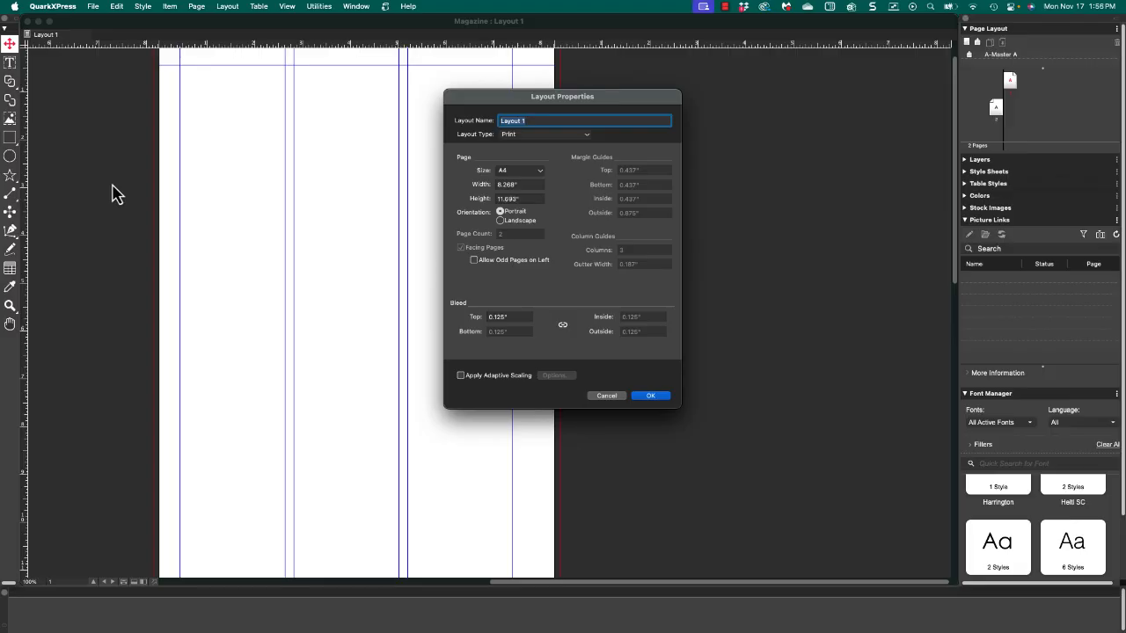
left_click(607, 397)
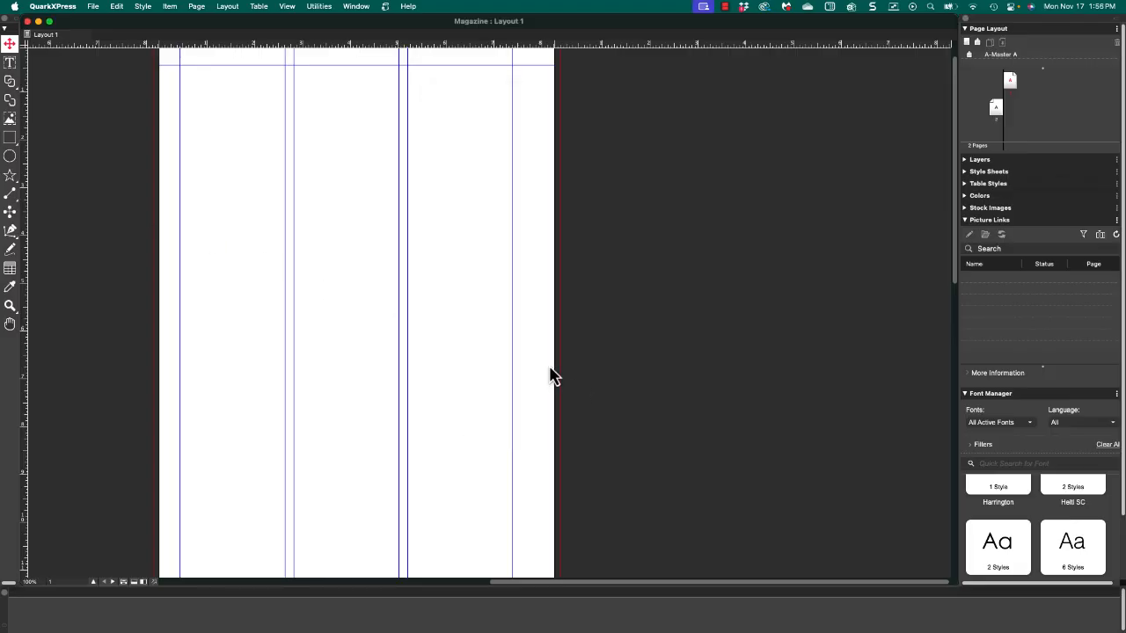
left_click(93, 7)
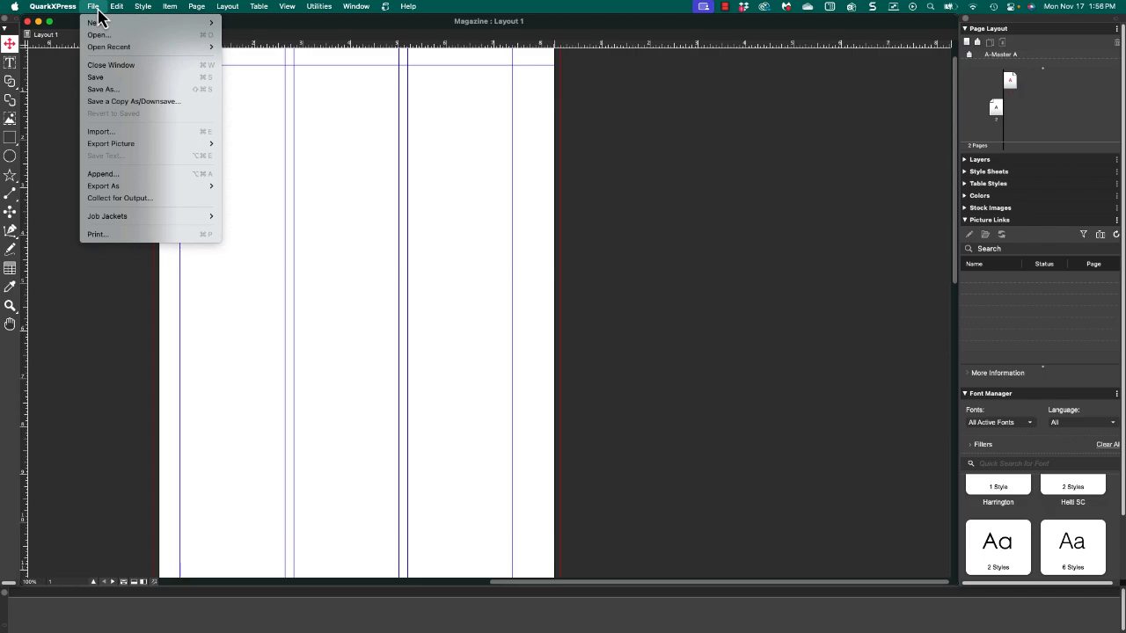
left_click(109, 67)
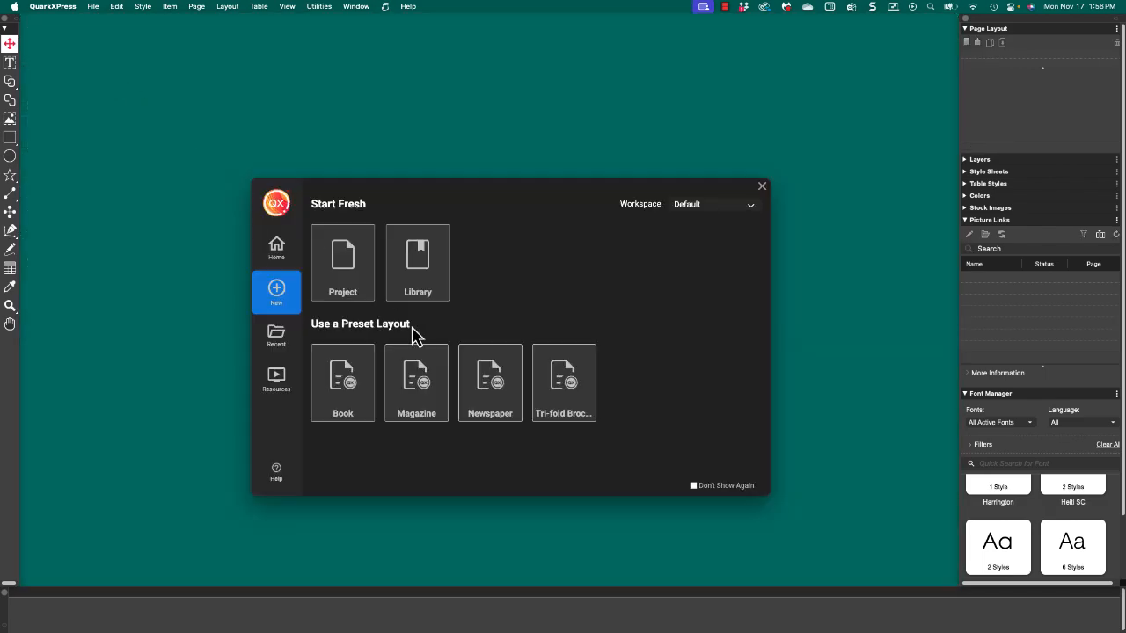
- Preview projects based on the Newspaper and Tri-fold Brochure presets, closing each one after viewing it
left_click(496, 392)
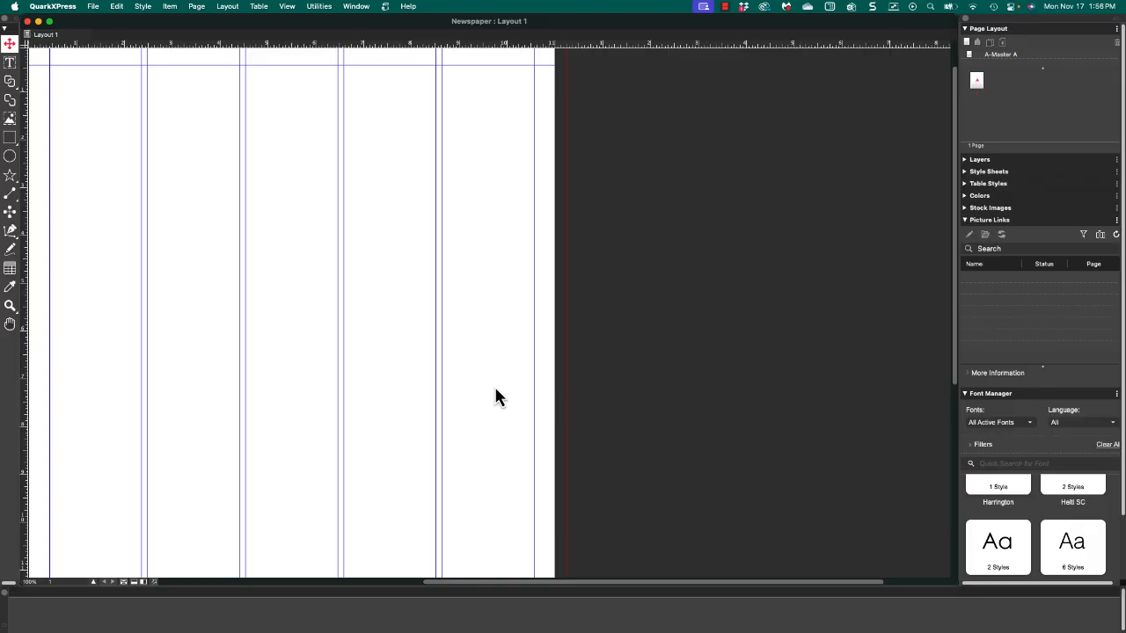
key("super+w")
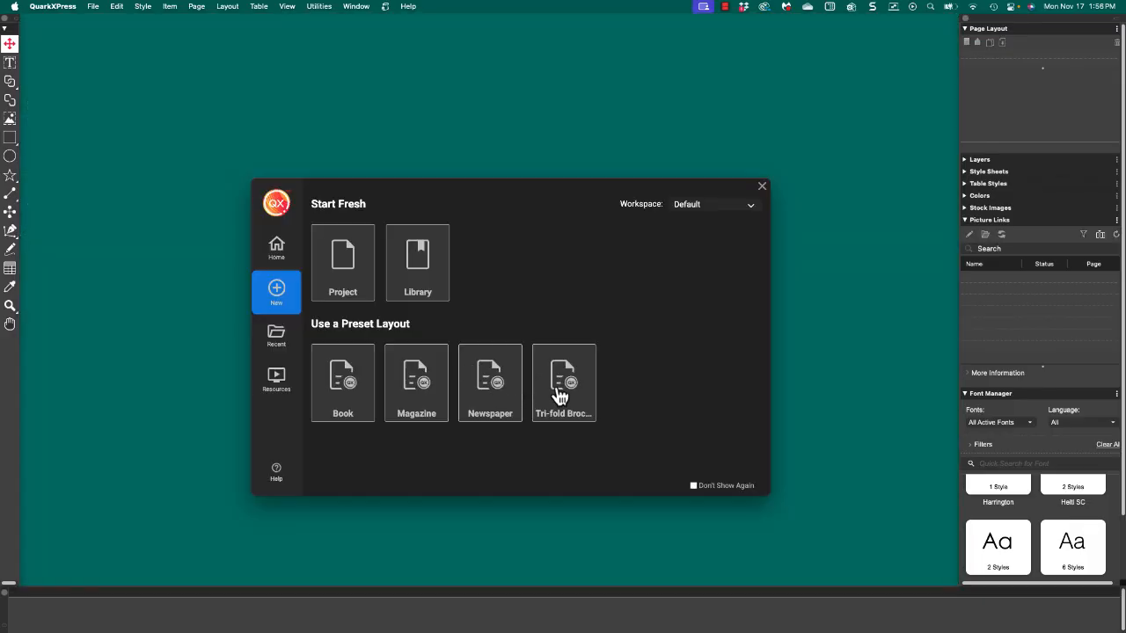
left_click(561, 391)
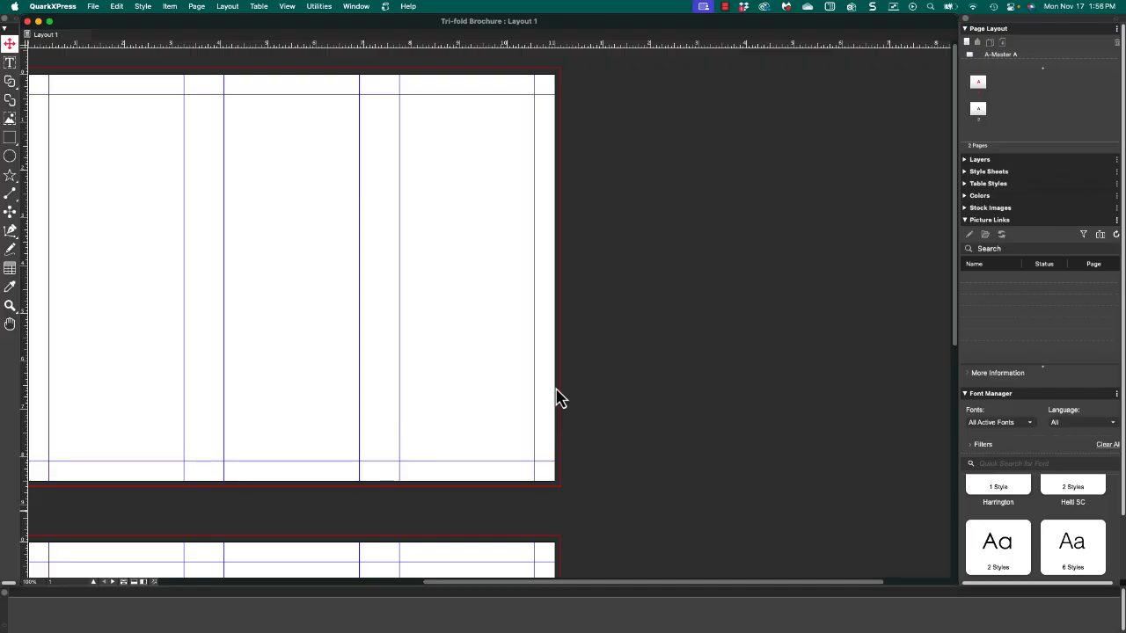
key("super+w")
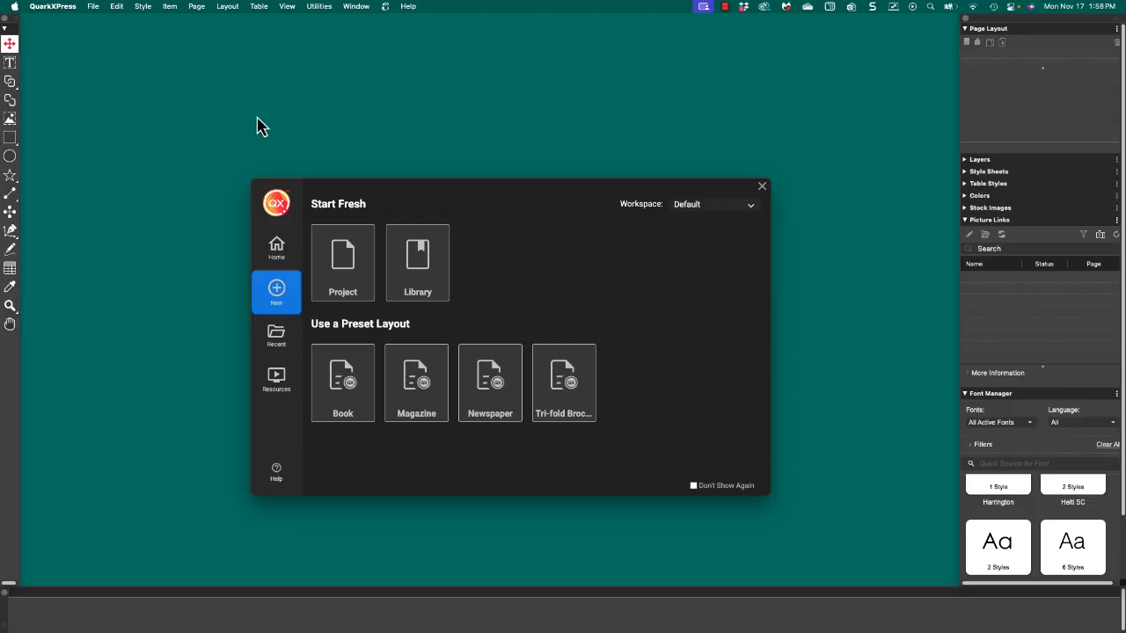
- Start a new blank project and enable Single Layout Mode for it
left_click(93, 7)
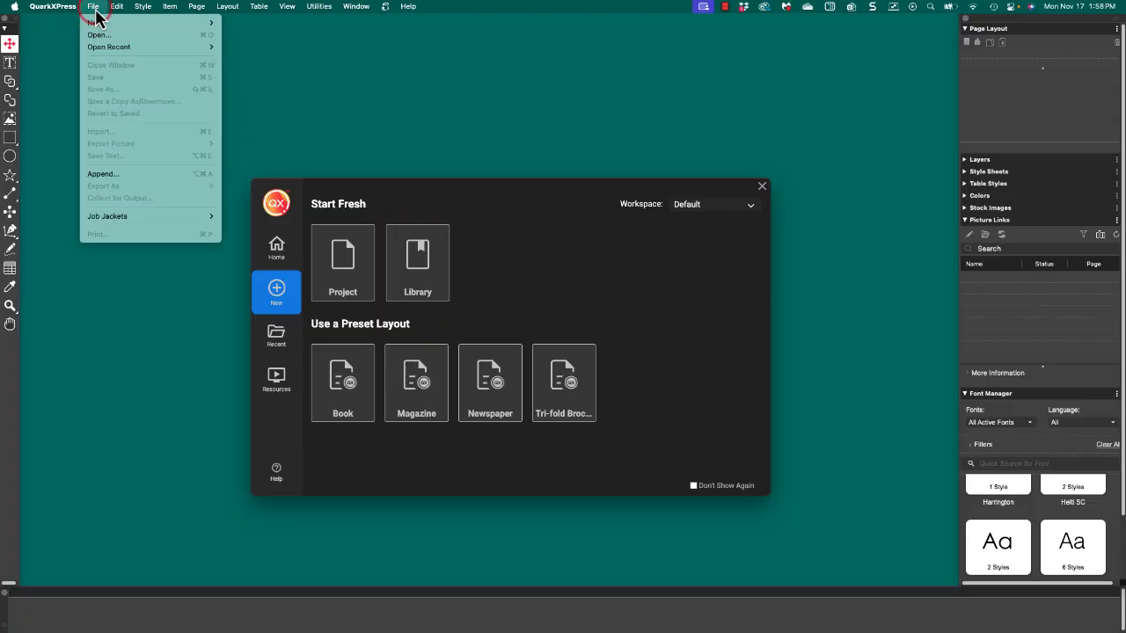
mouse_move(97, 23)
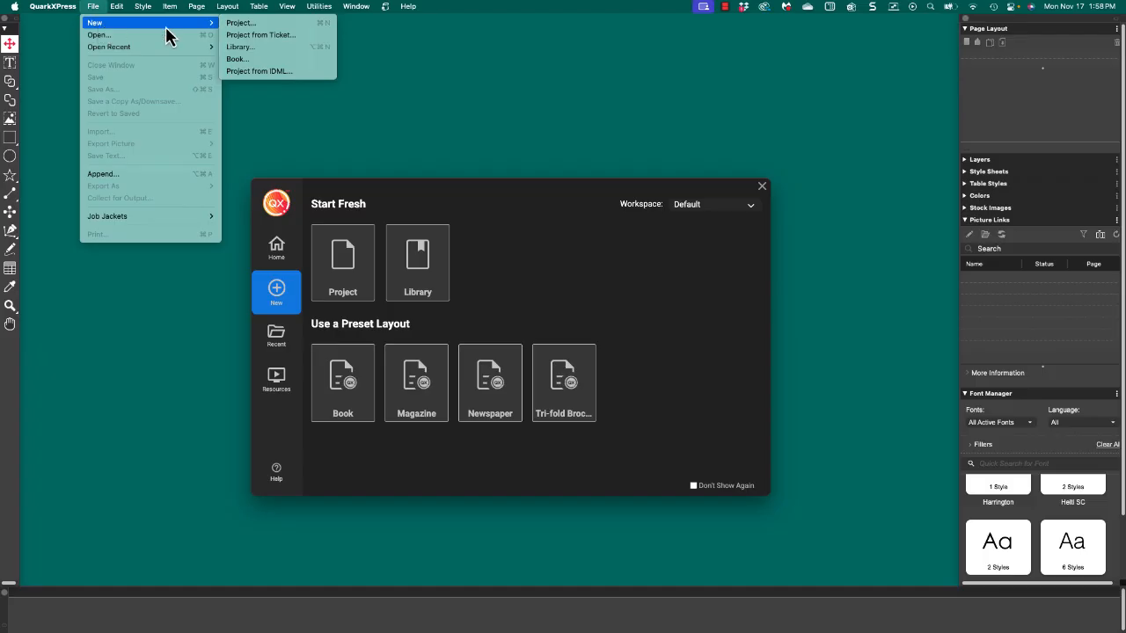
left_click(233, 24)
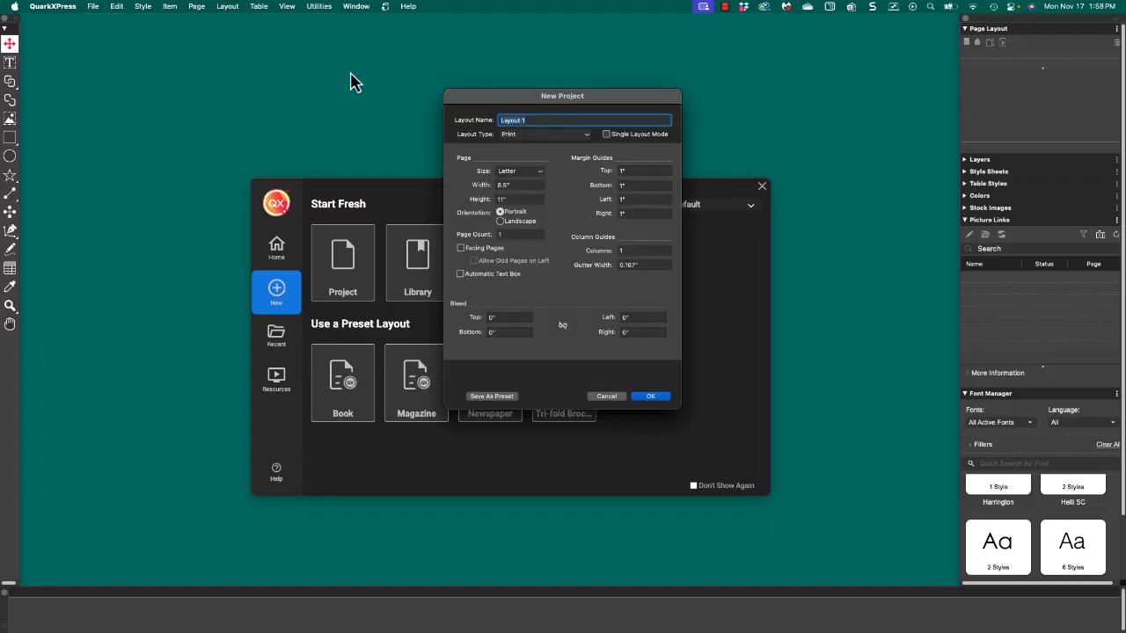
left_click(606, 136)
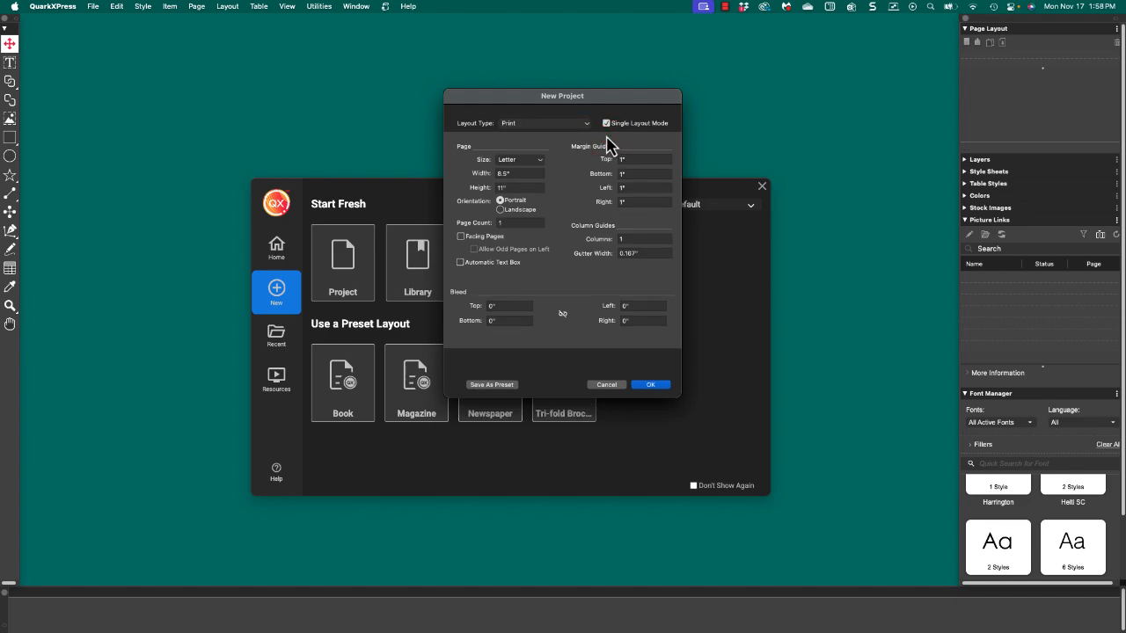
- Set the top, bottom, left and right margin guides of the new project to 0.75"
left_click(627, 160)
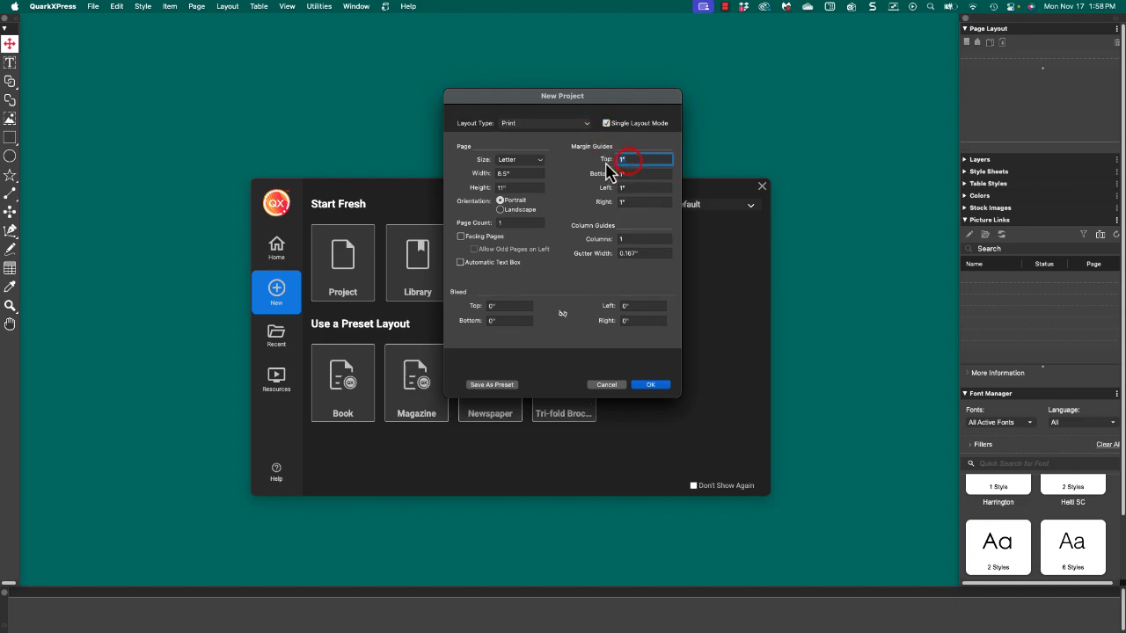
type(".75")
key("Tab")
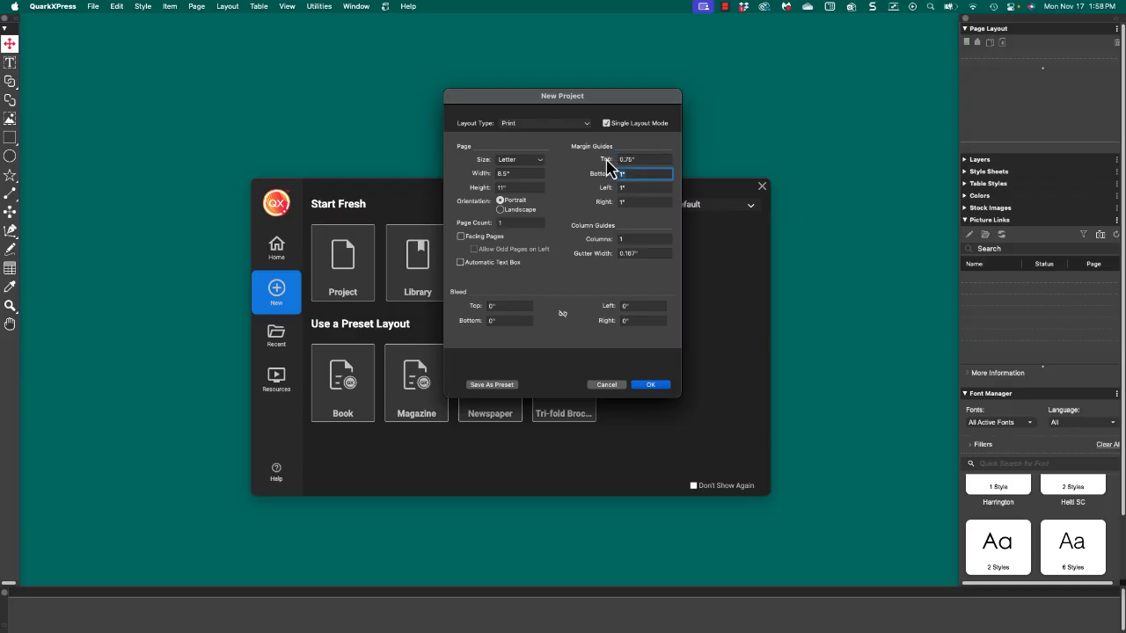
type(".75")
key("Tab")
type(".75")
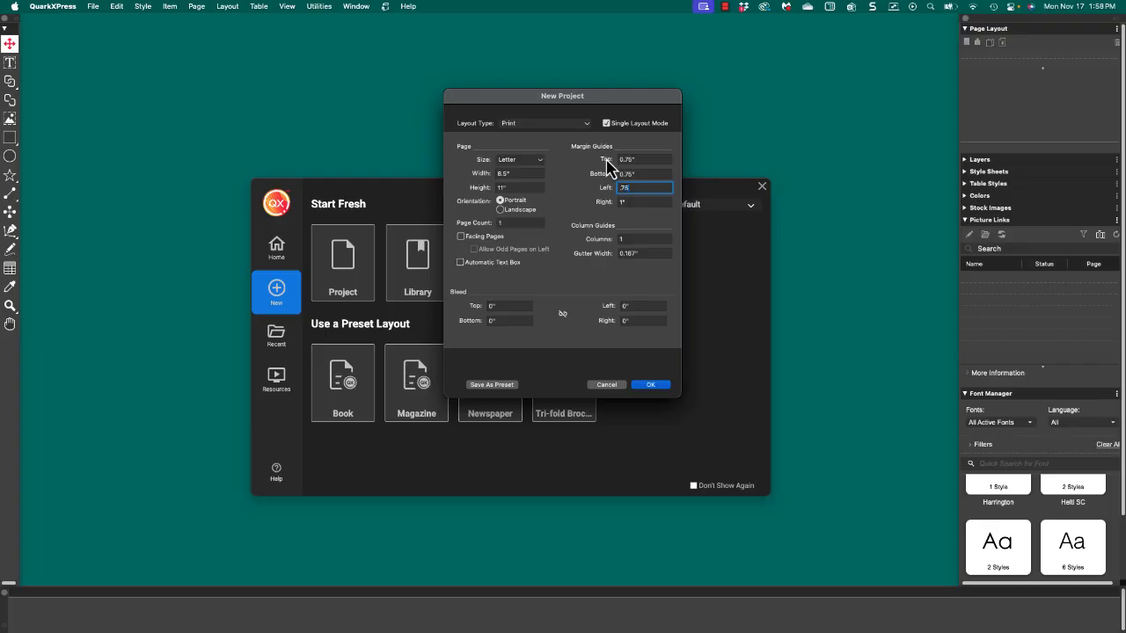
key("Tab")
type(".75")
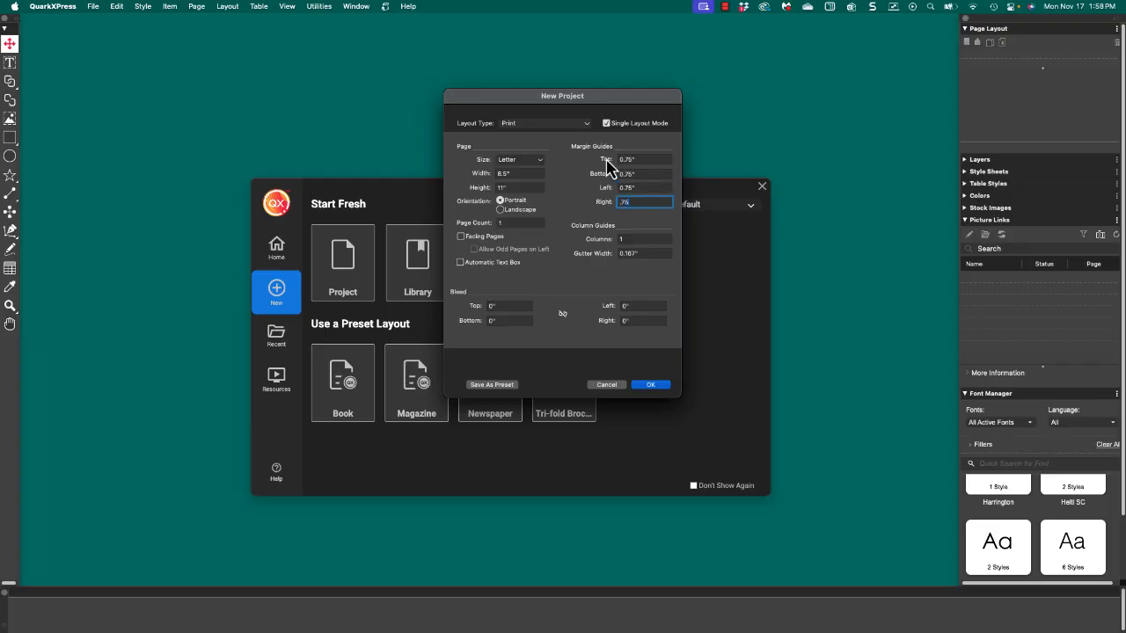
- Set the column guides to 2 columns with a gutter width of 0.25"
left_click(630, 237)
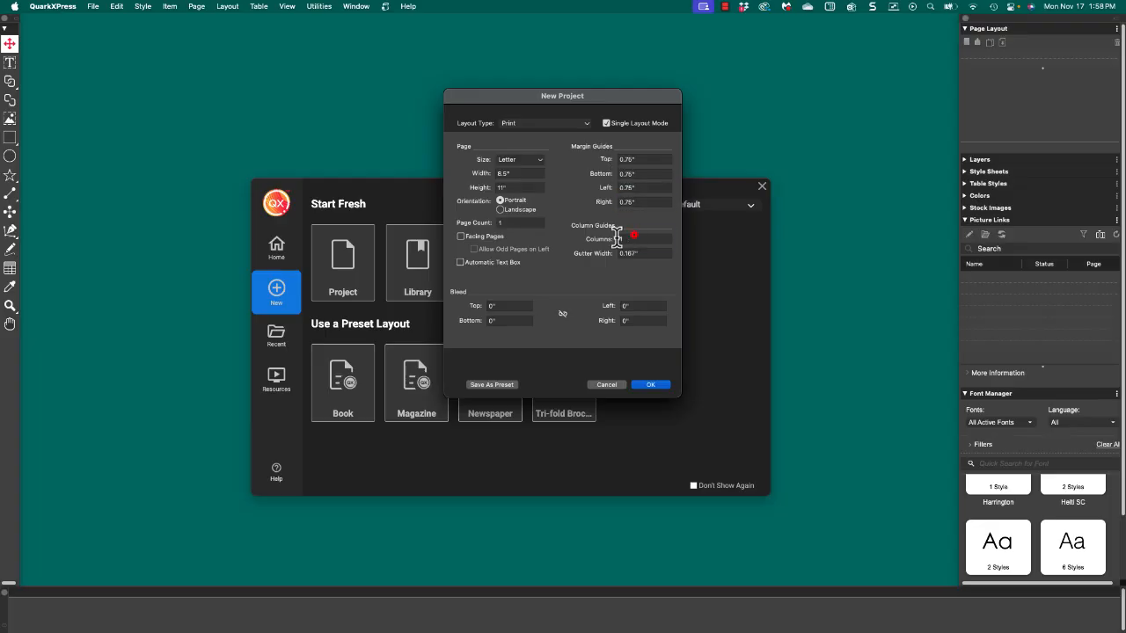
type("2")
left_click(642, 253)
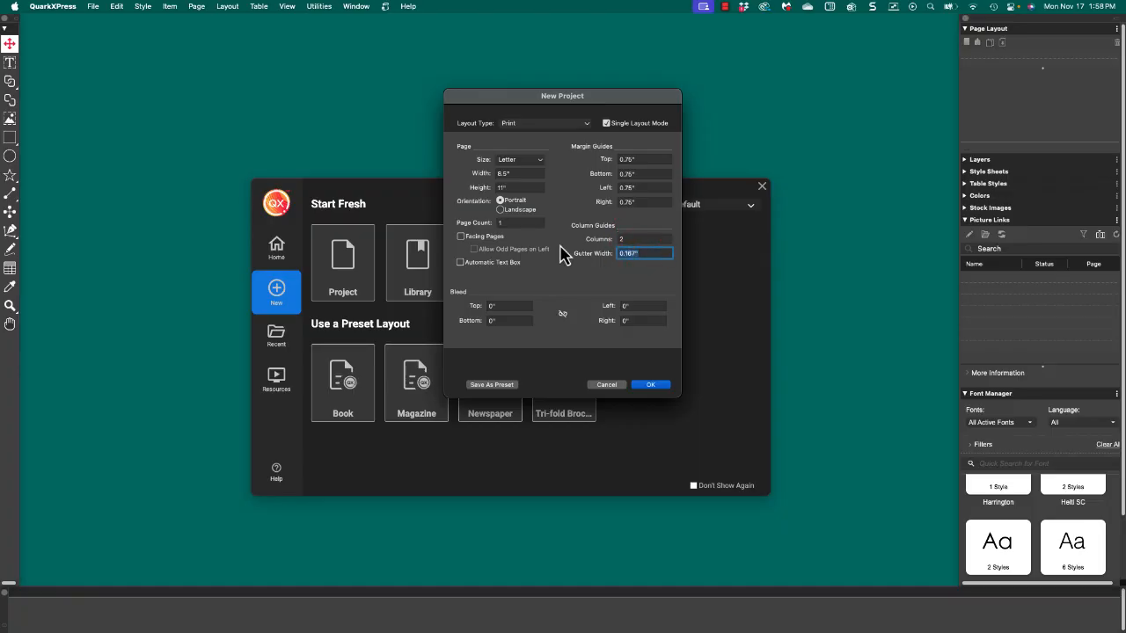
key("BackSpace")
- Save the settings as a preset named with the owner's first name plus "Layout", and close the project created from them
left_click(504, 387)
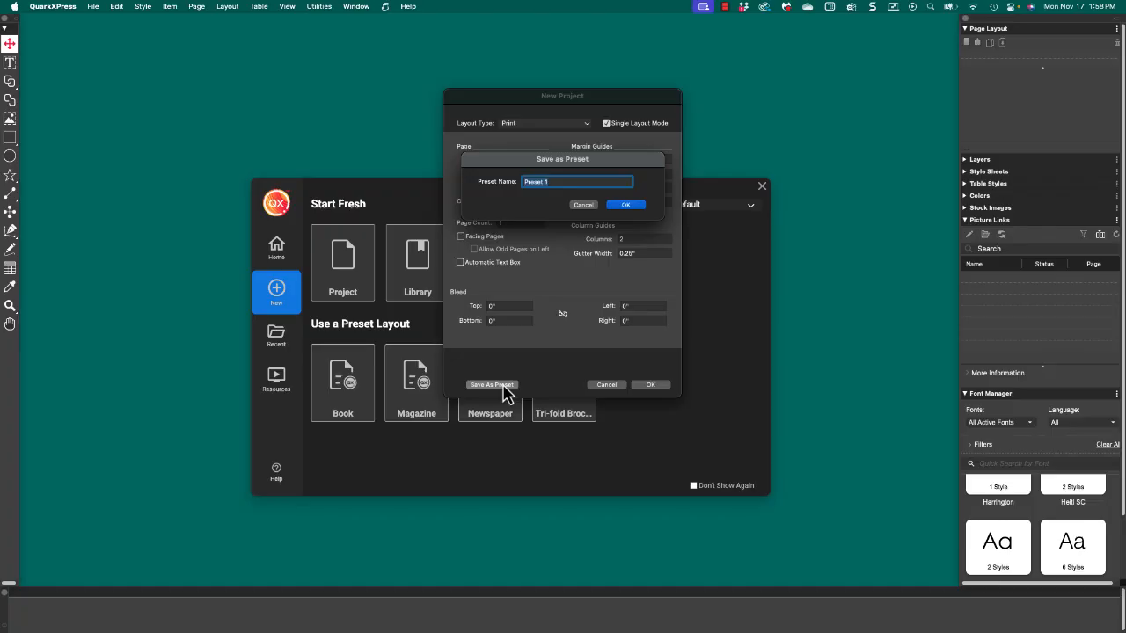
type("Kevin Layout")
left_click(625, 208)
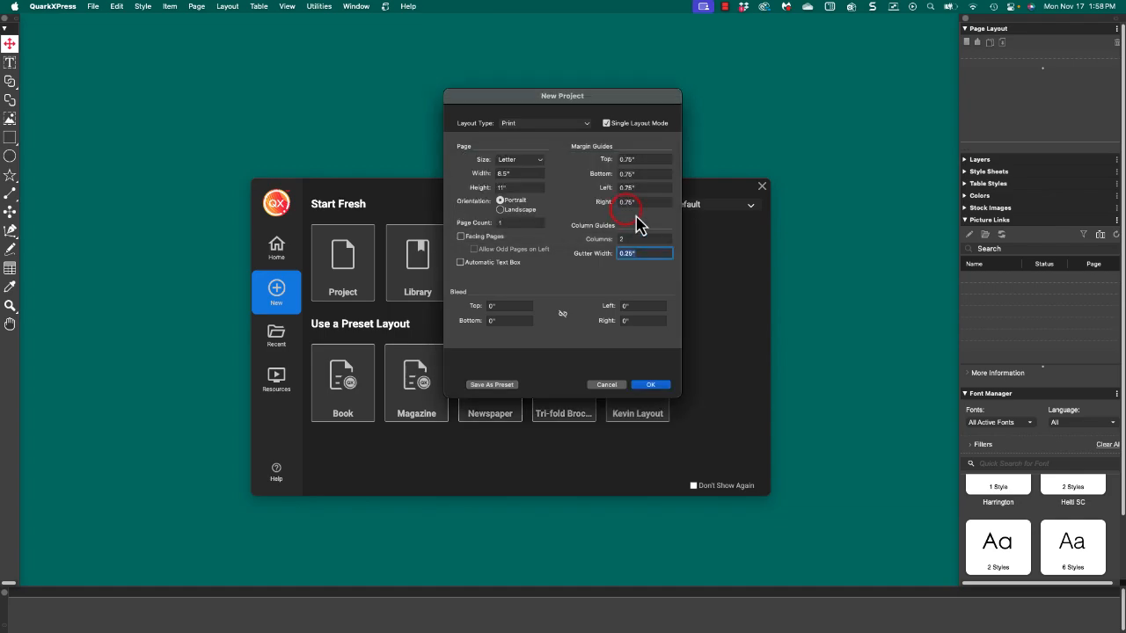
left_click(652, 384)
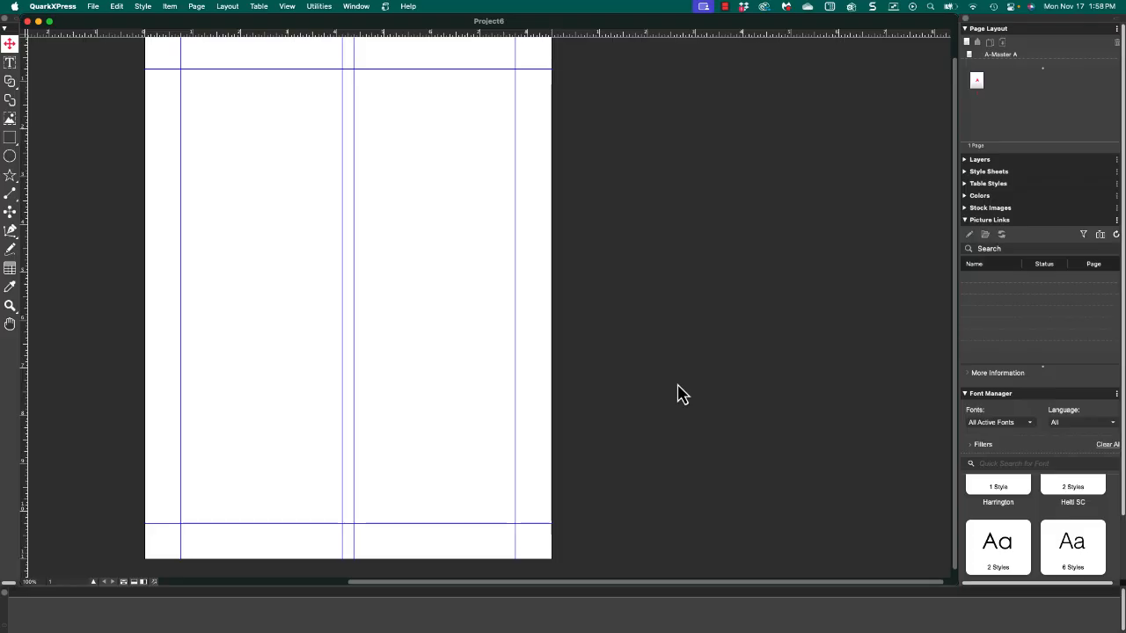
key("super+w")
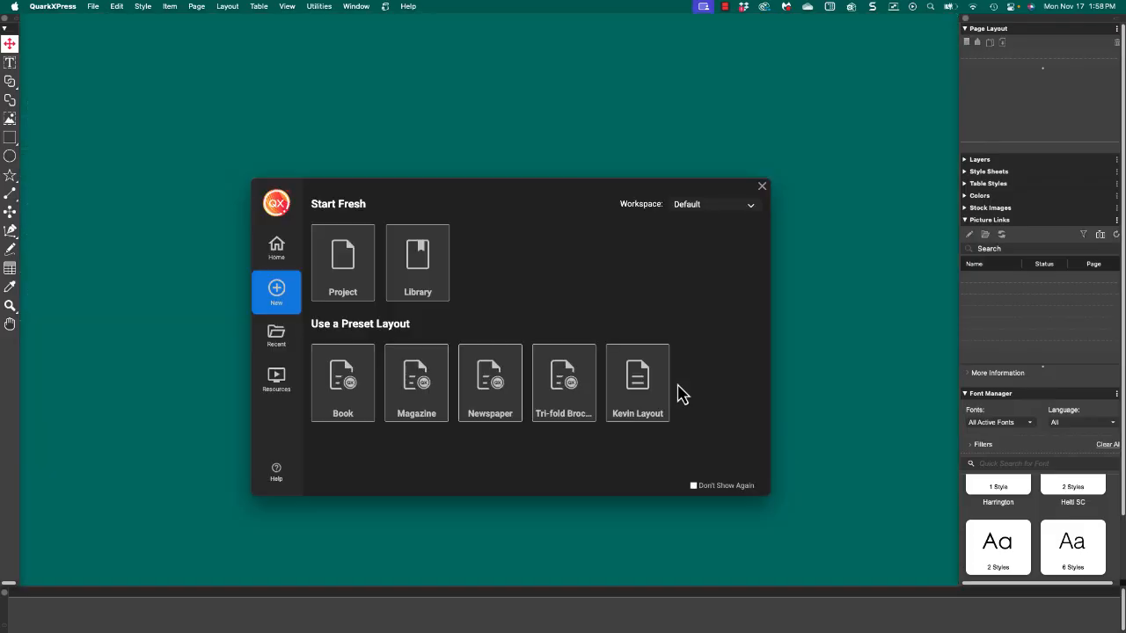
- Open a project from the custom preset layout, close it, and delete that preset
left_click(627, 408)
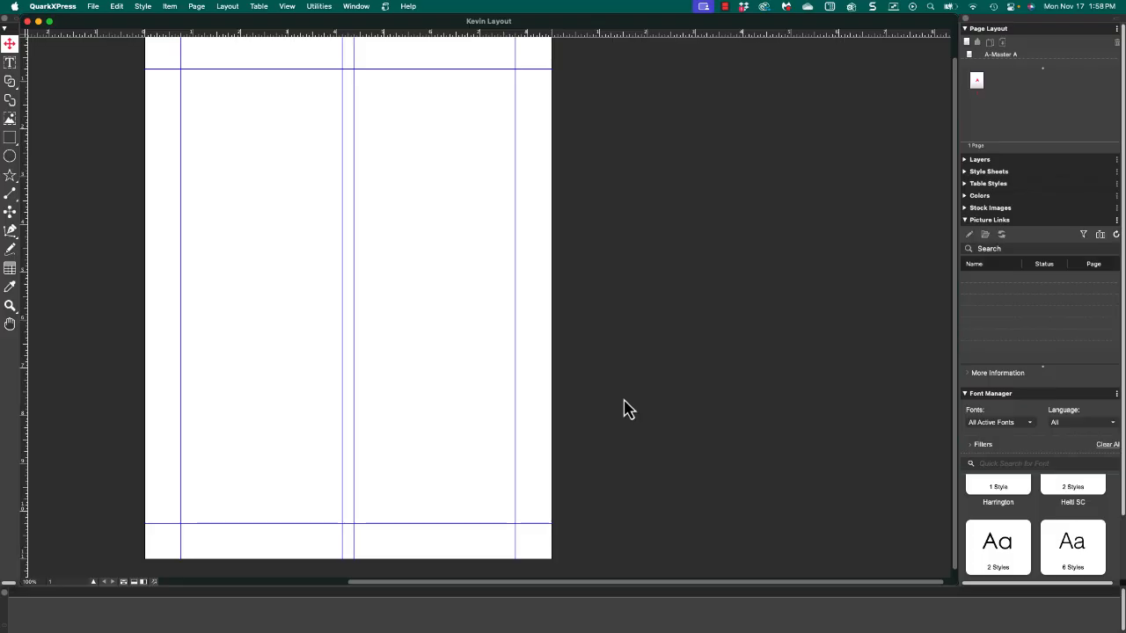
key("super+w")
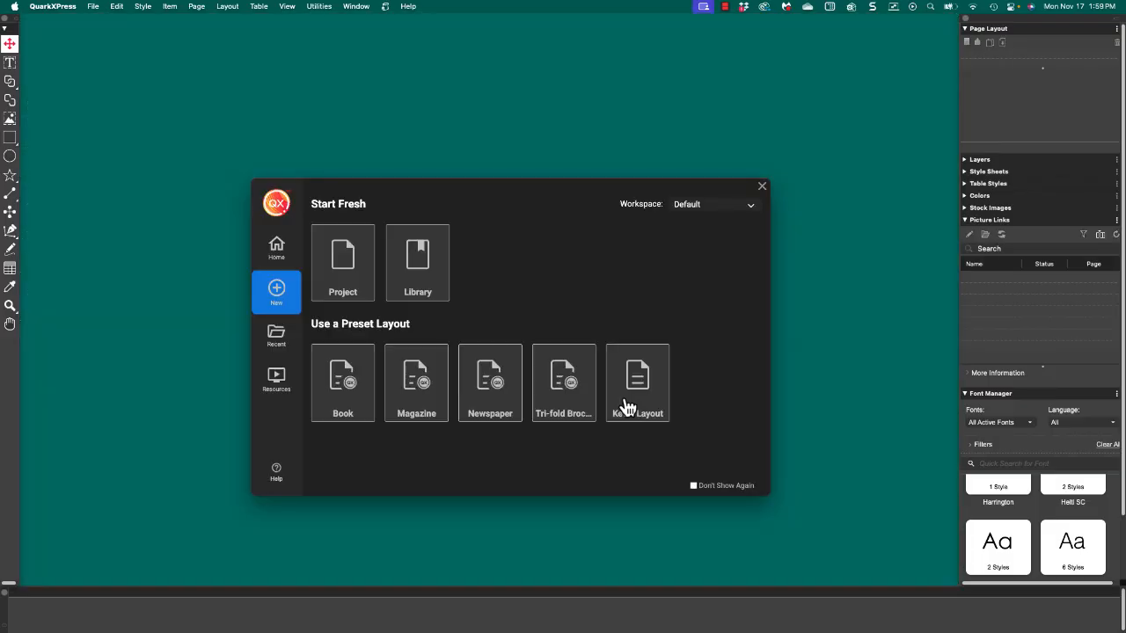
right_click(626, 406)
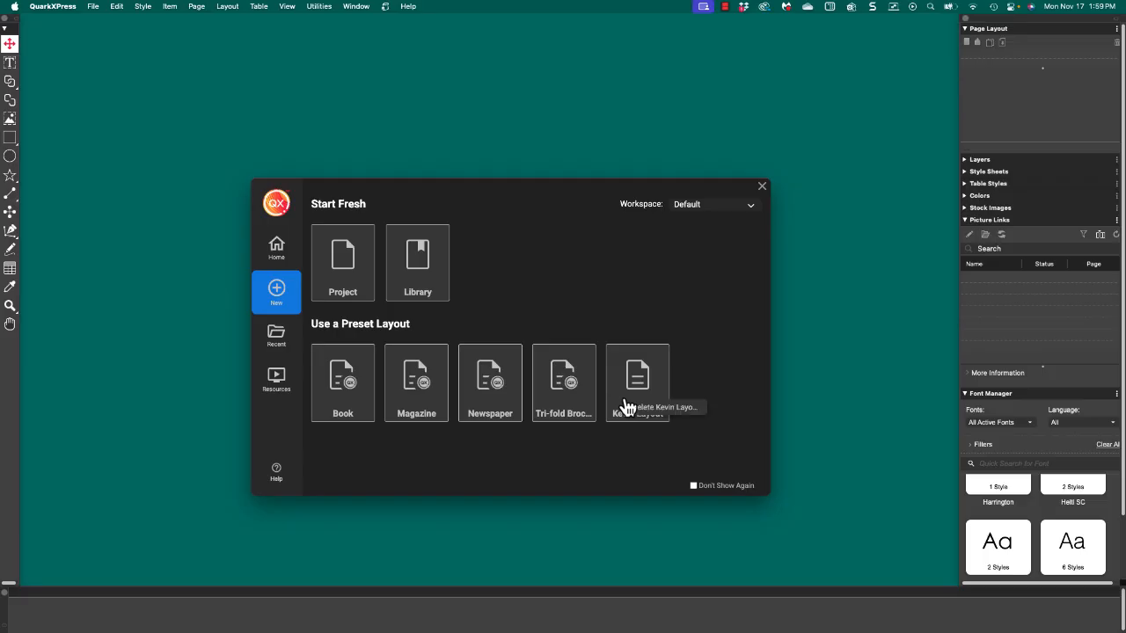
left_click(639, 409)
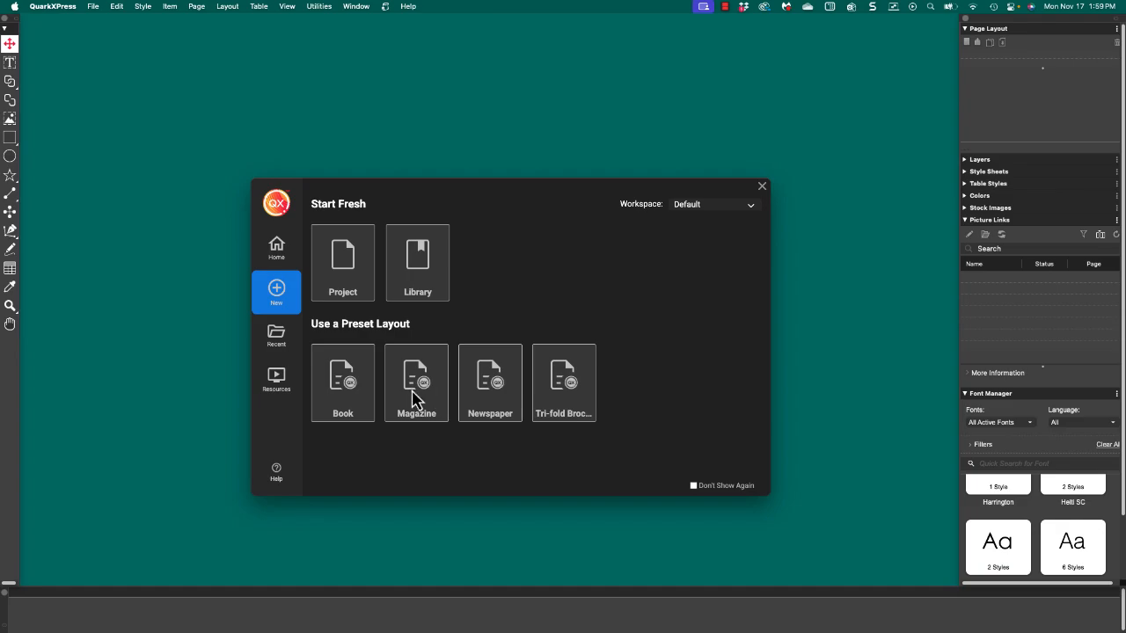
- Create a new project with the existing settings and apply the palette set named with the owner's first name
left_click(360, 282)
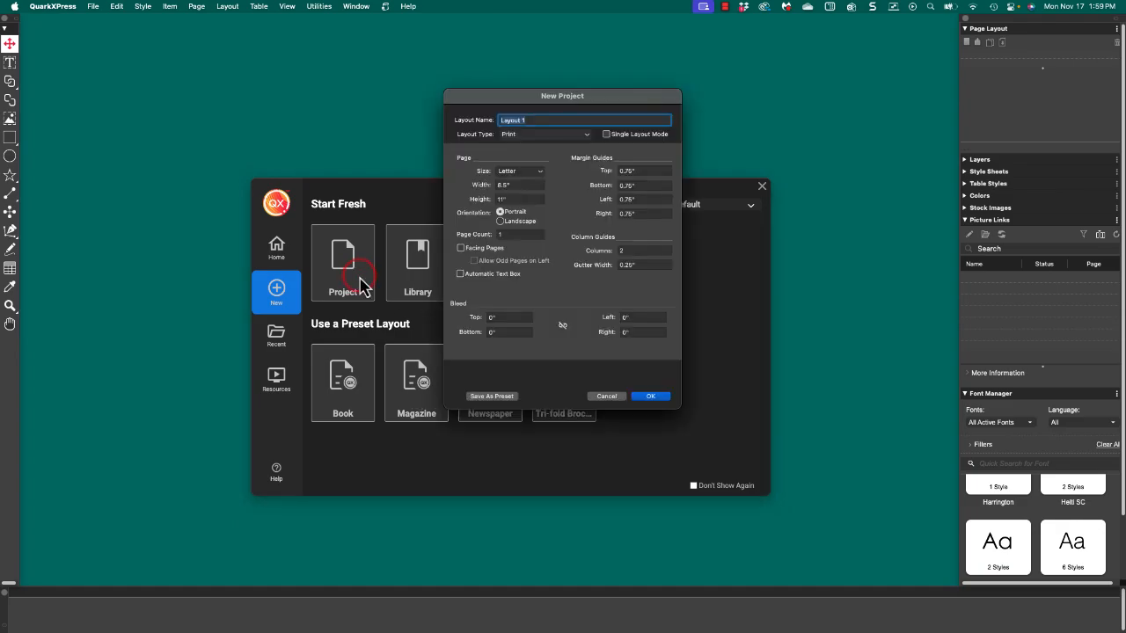
left_click(648, 398)
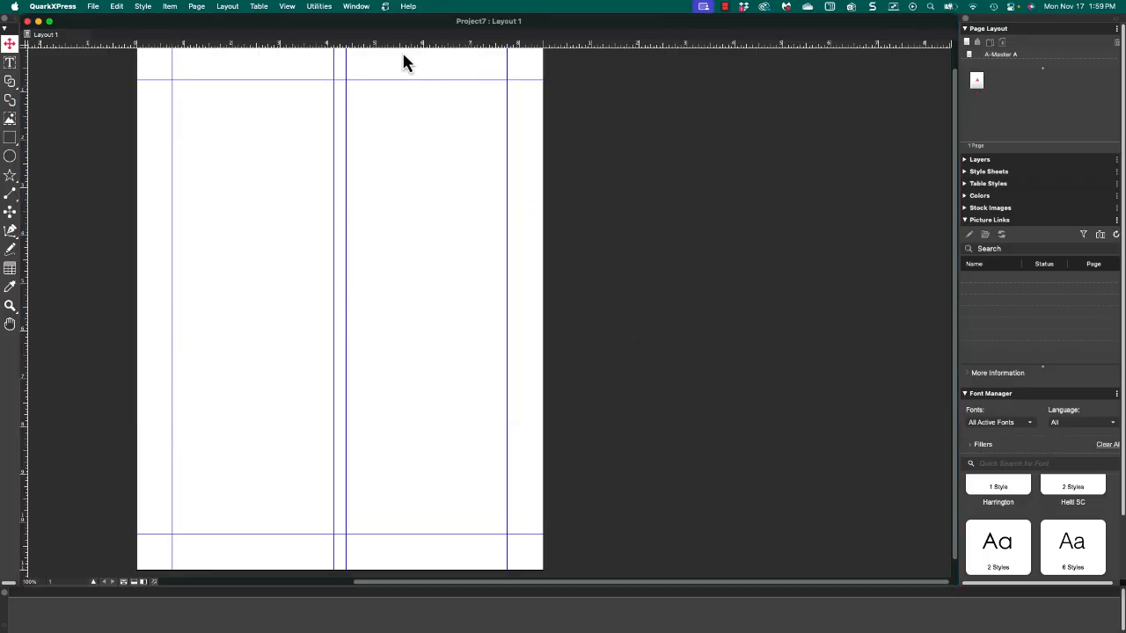
left_click(357, 7)
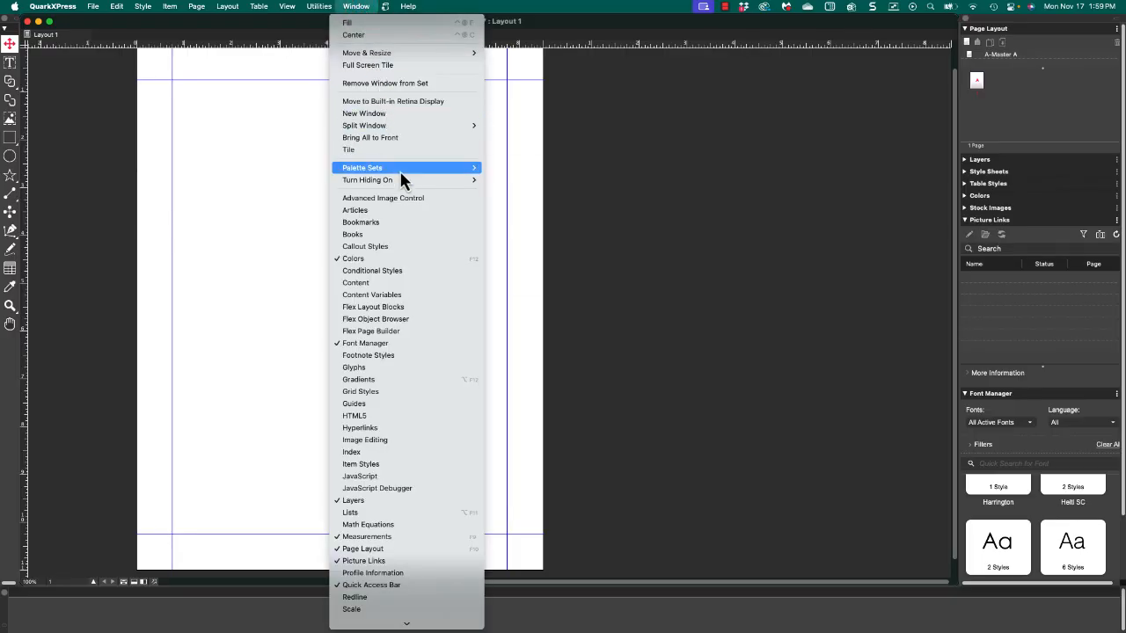
mouse_move(400, 174)
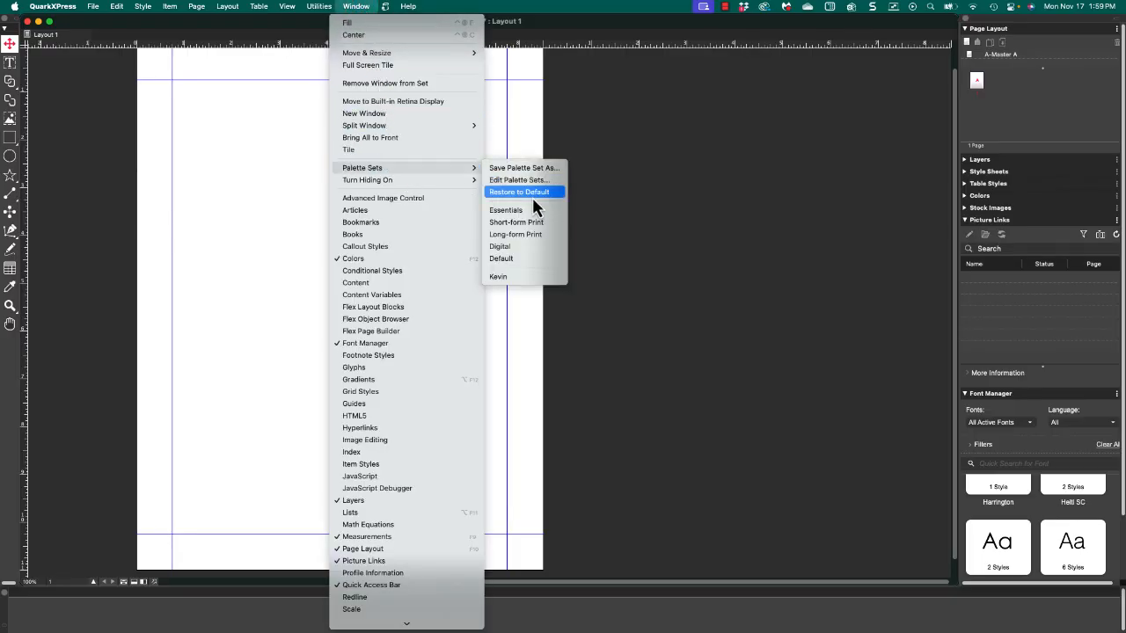
left_click(521, 280)
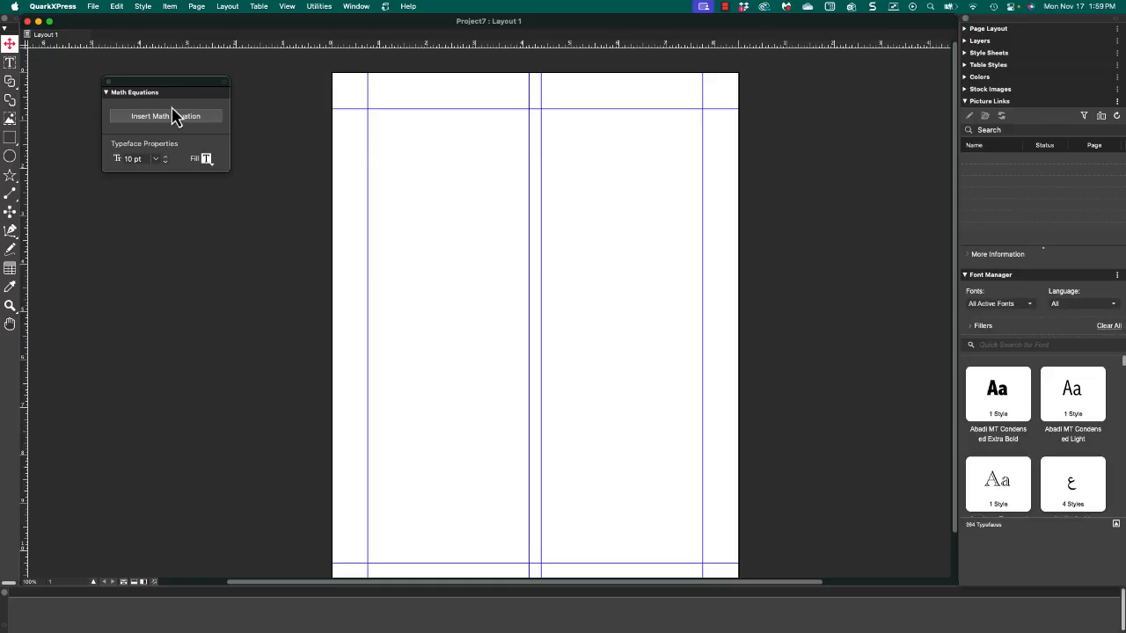
- Switch back to the Default palette set and close the project
left_click(364, 8)
mouse_move(400, 175)
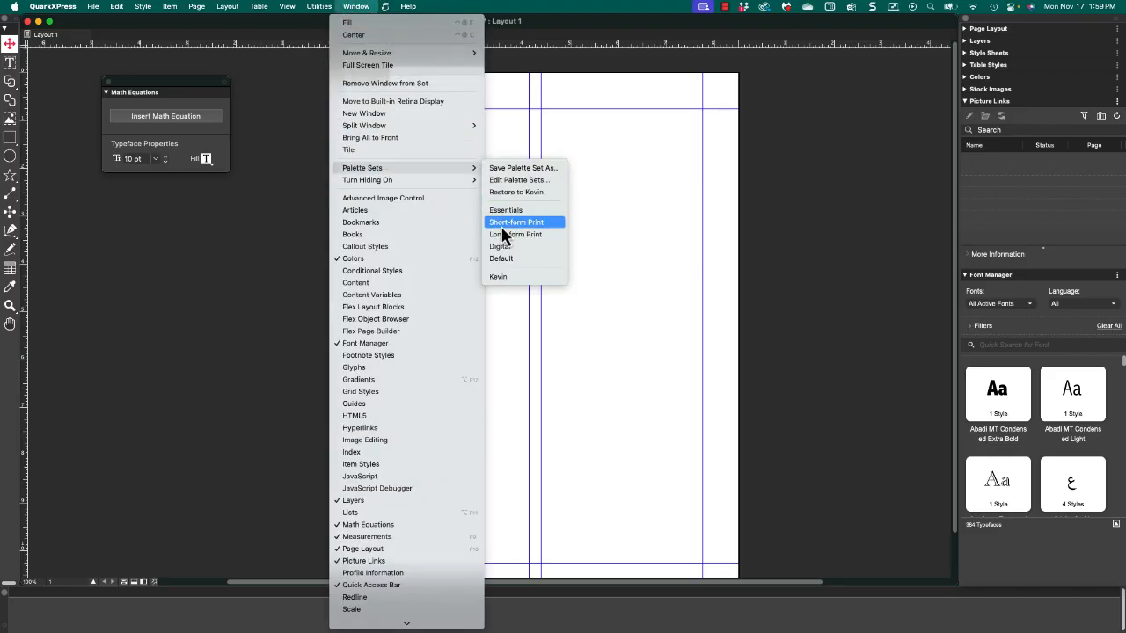
left_click(507, 259)
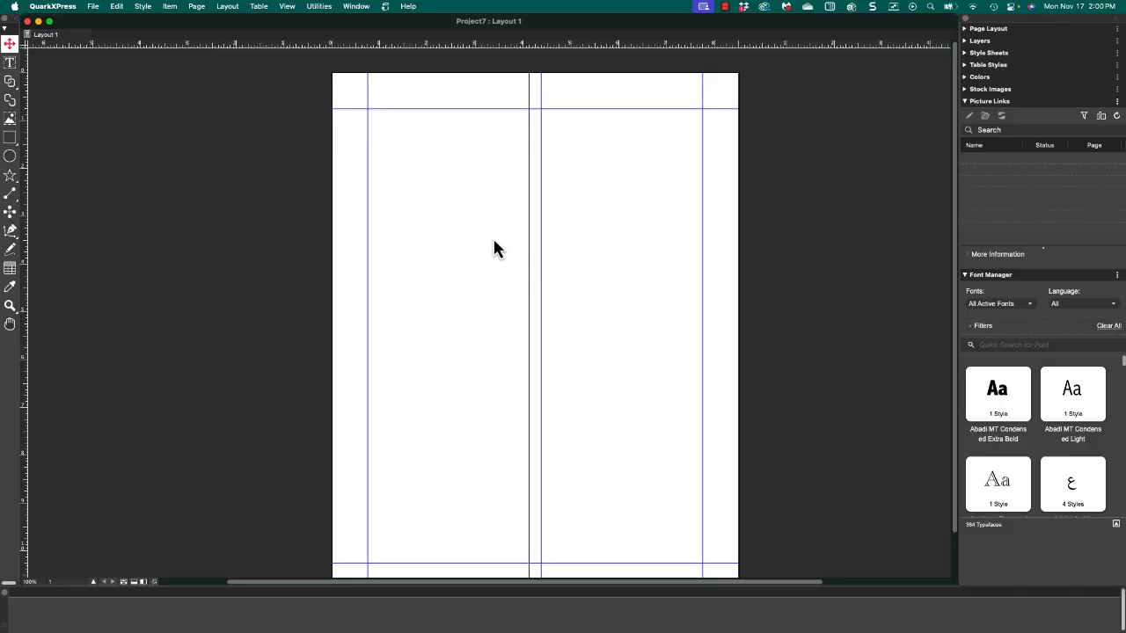
key("super+w")
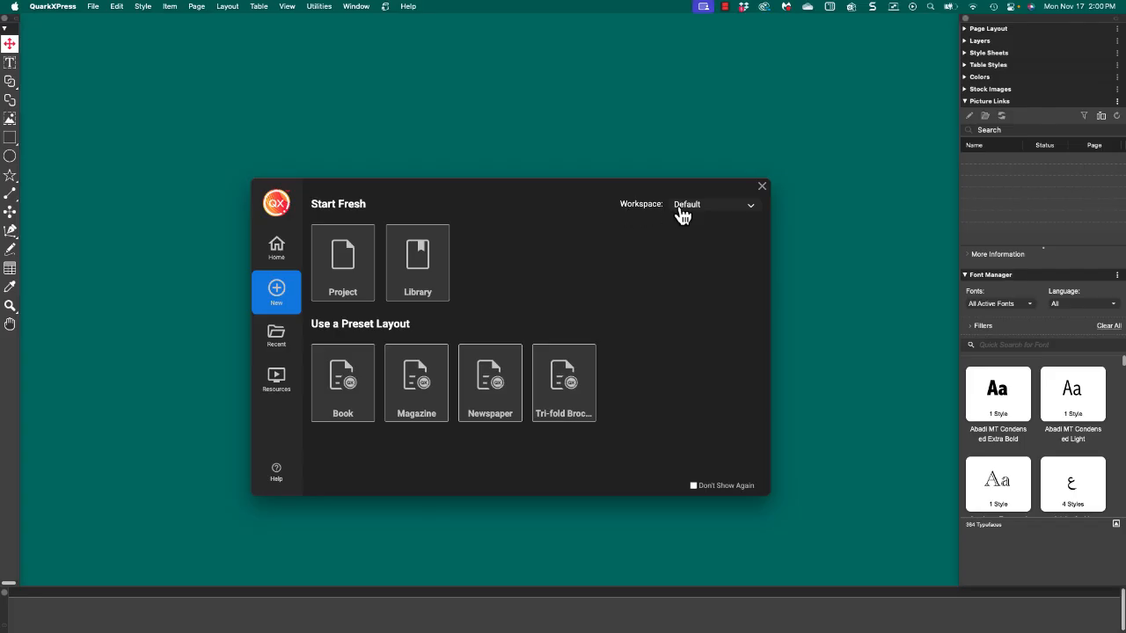
- Try the Long-form Print workspace and the one named after the owner from the start screen, and return to Default
left_click(753, 211)
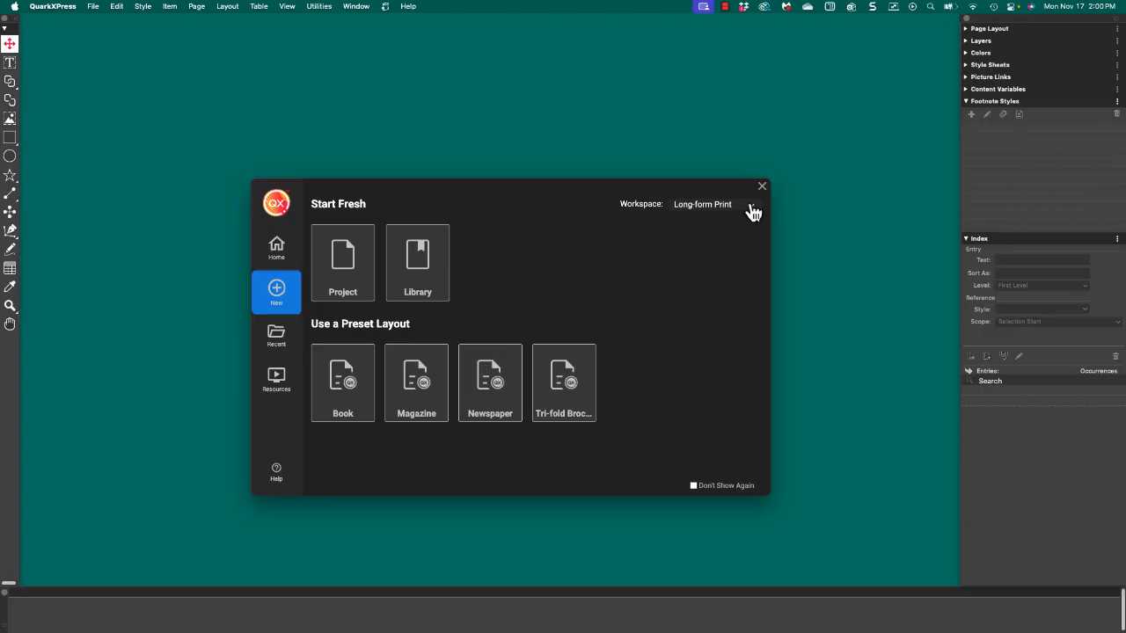
left_click(753, 213)
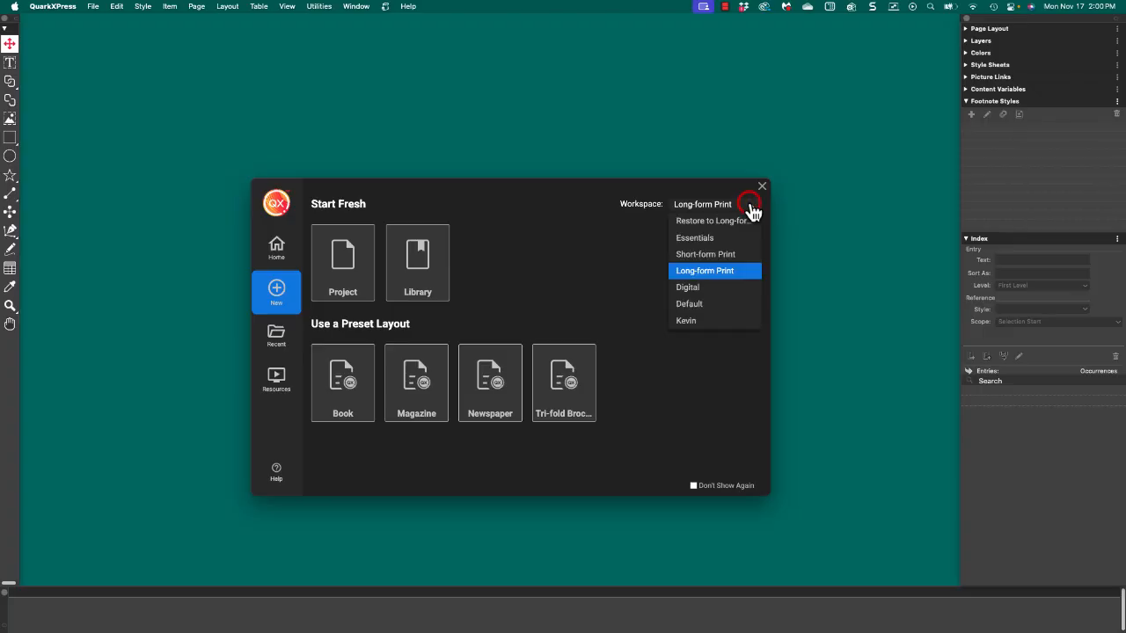
left_click(686, 322)
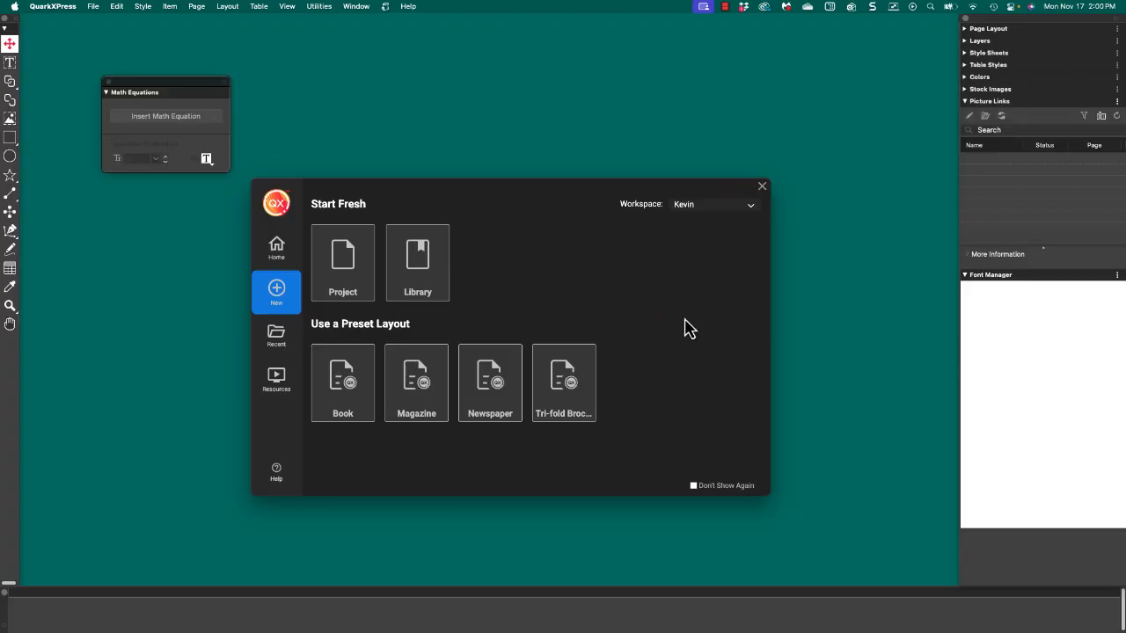
left_click(748, 214)
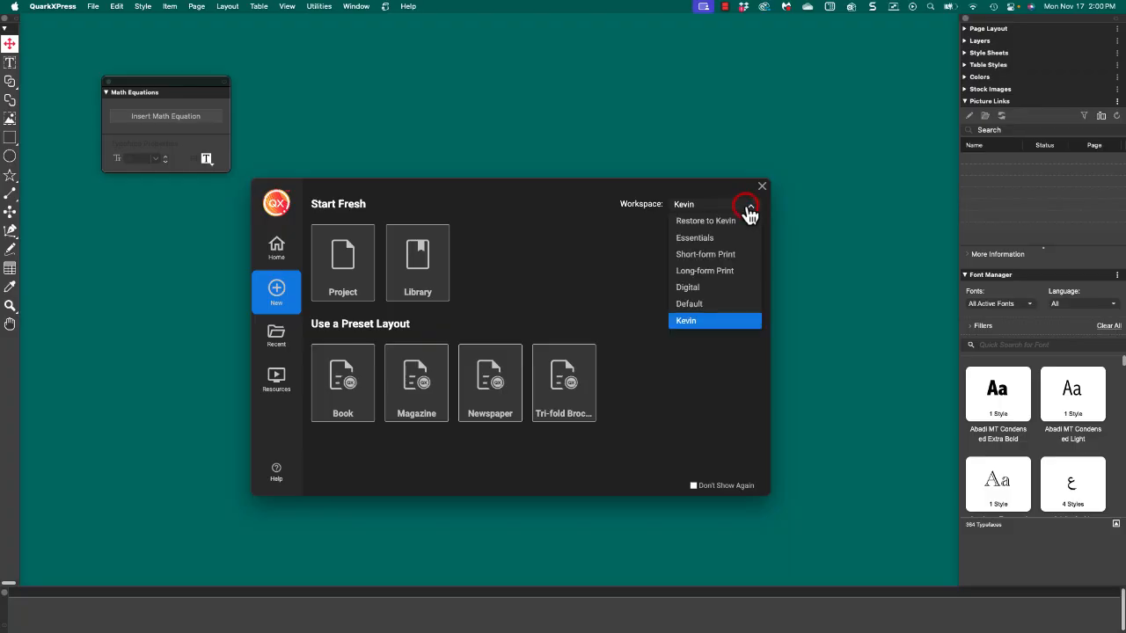
left_click(701, 304)
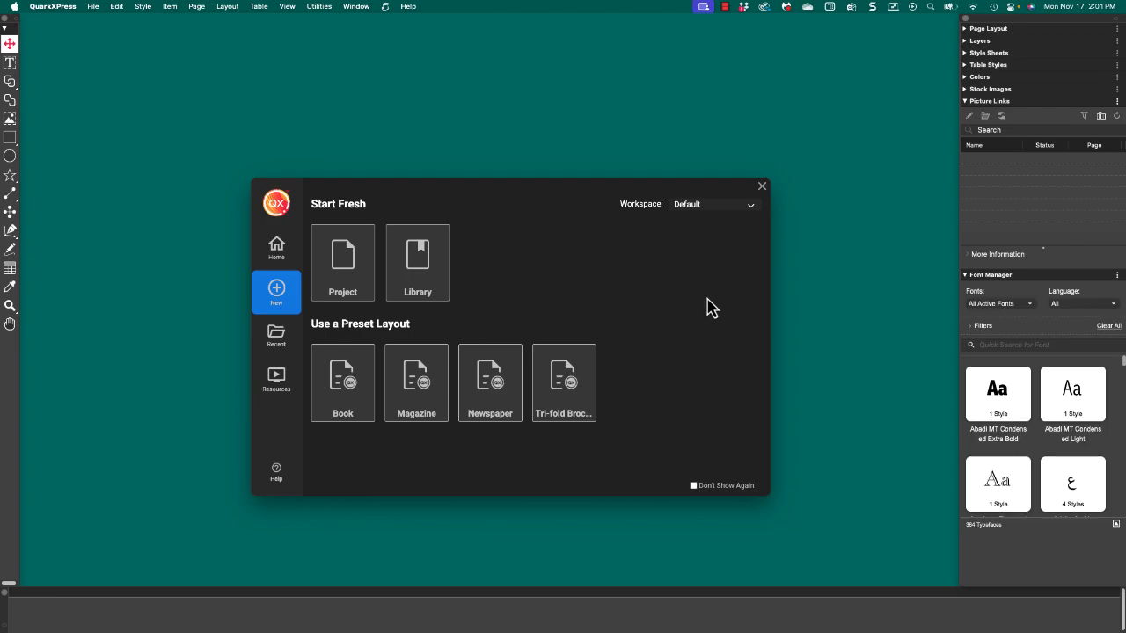
- Create a new project with the existing settings, and show the Index palette beside the top of the page
left_click(359, 261)
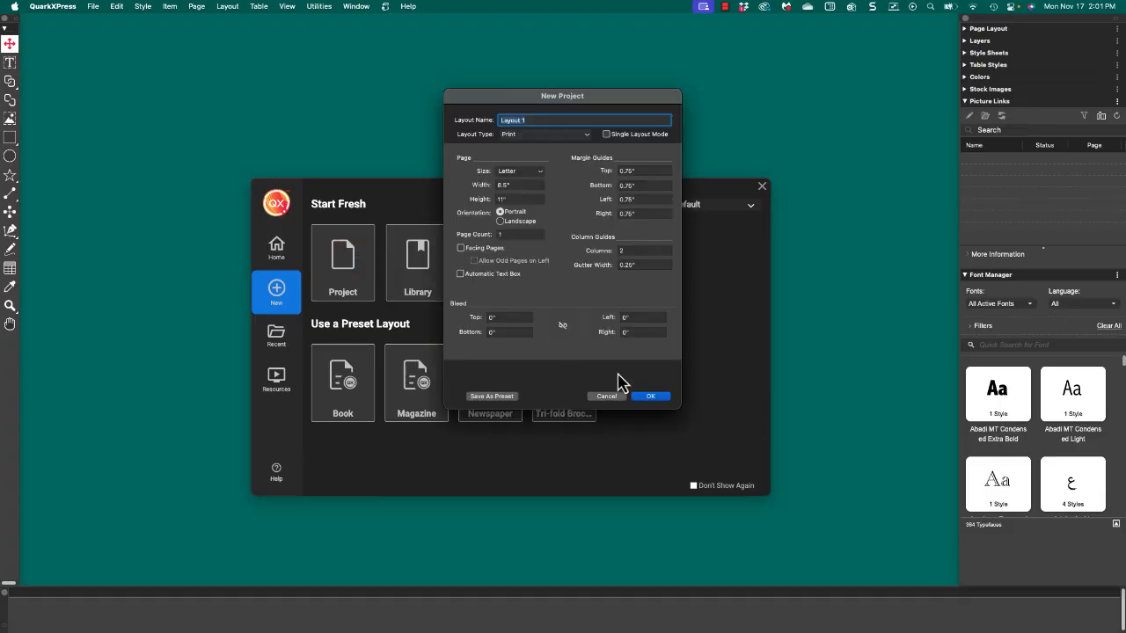
left_click(650, 397)
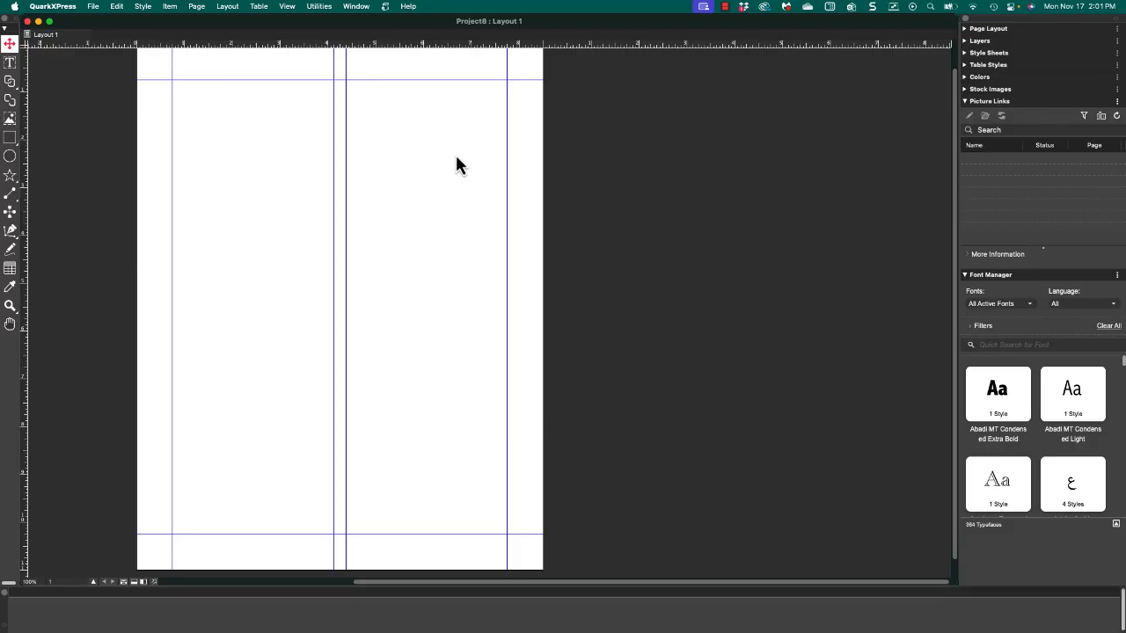
left_click(355, 7)
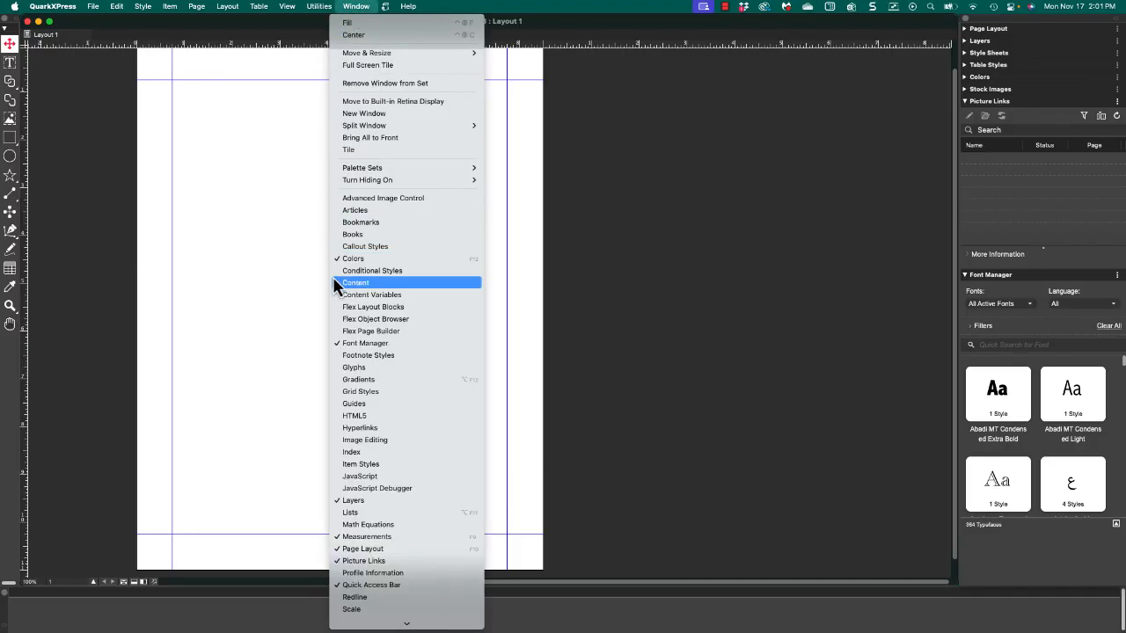
left_click(352, 455)
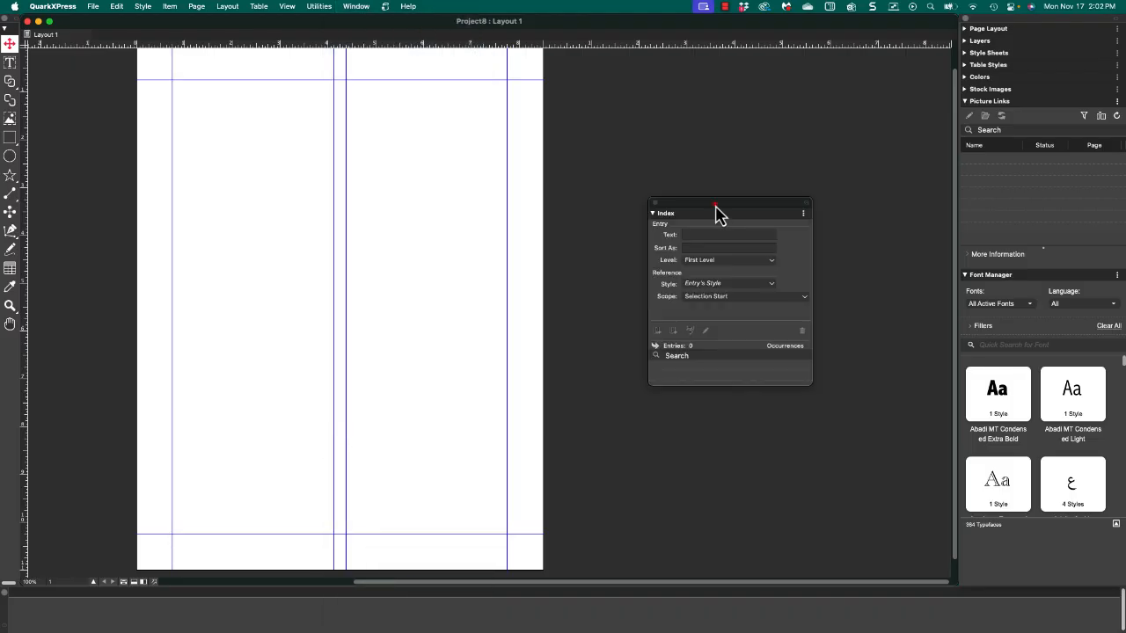
left_click_drag(716, 211, 651, 108)
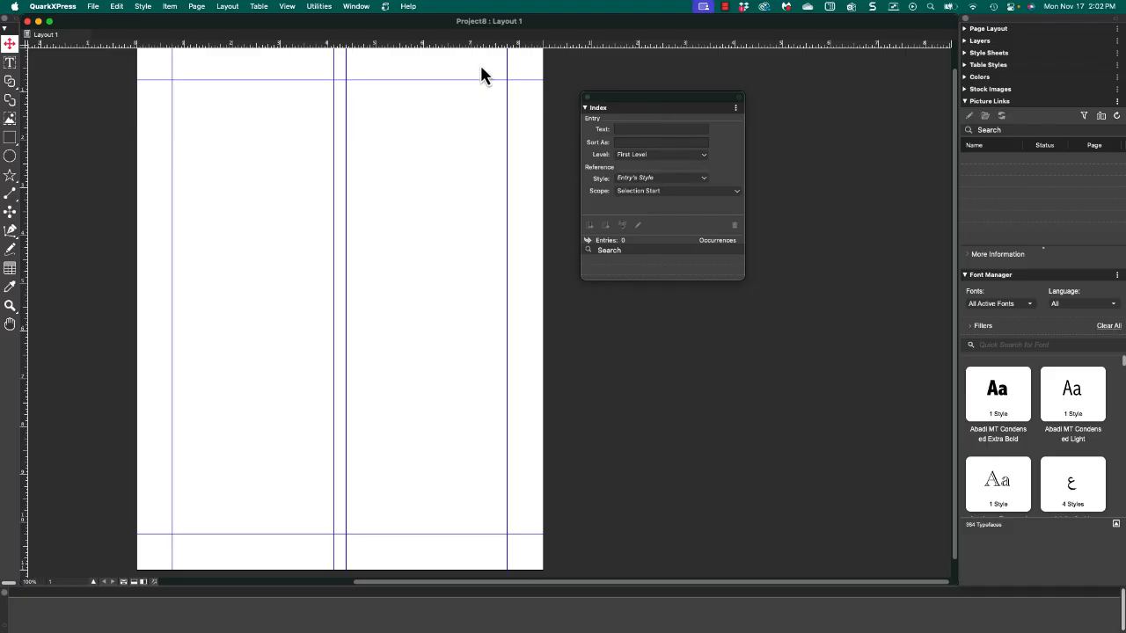
- Save the current palette arrangement as a palette set named with the owner's first name plus "2"
left_click(356, 7)
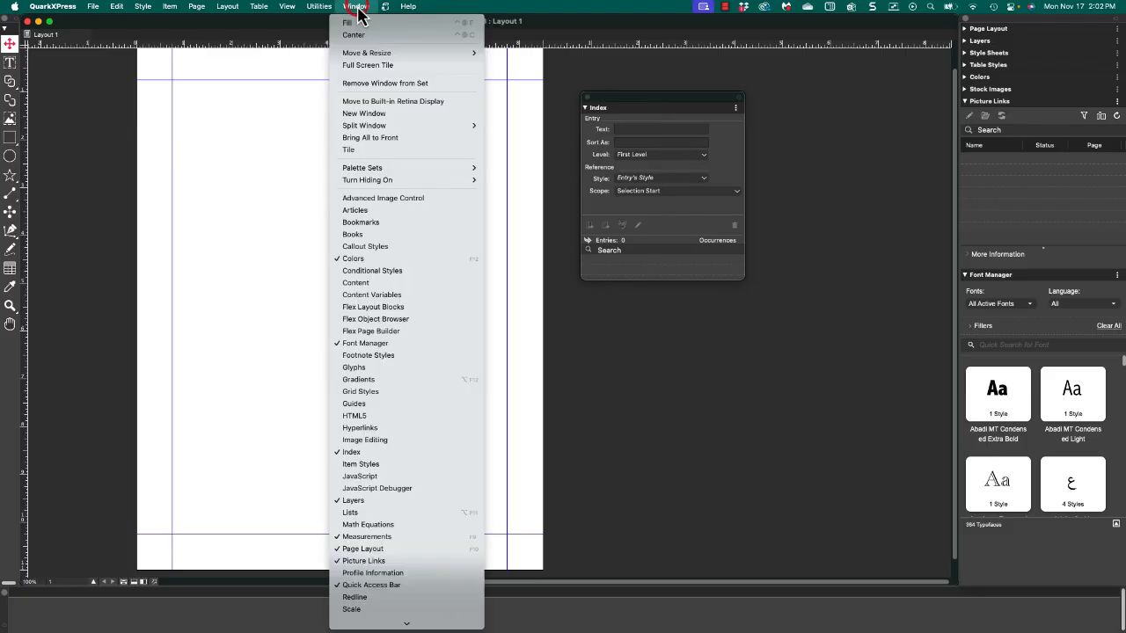
mouse_move(423, 172)
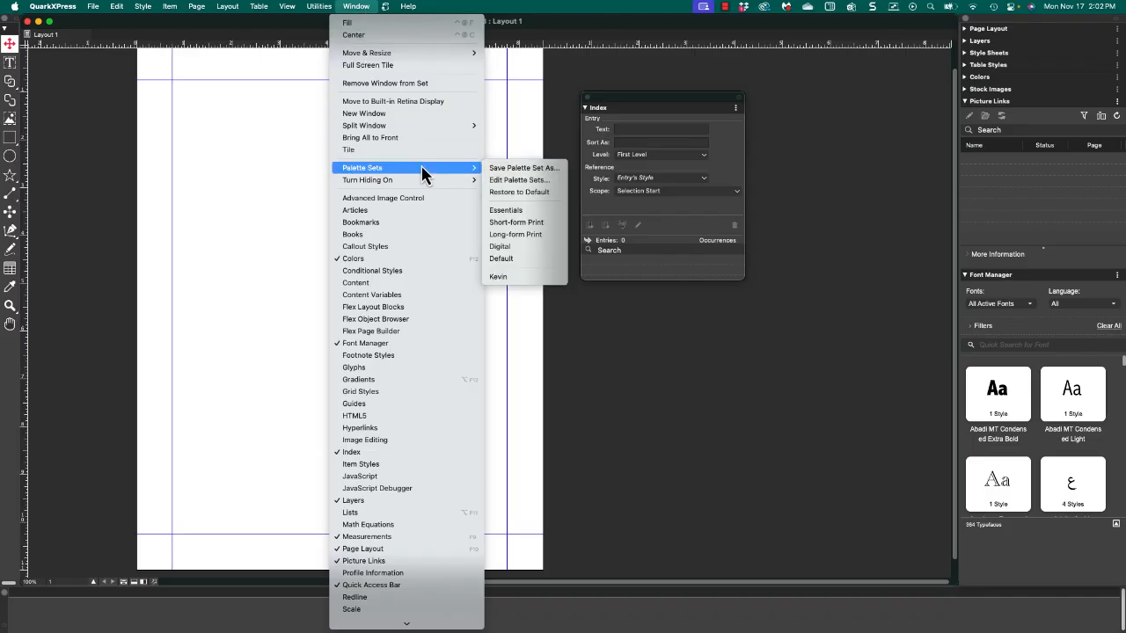
left_click(521, 173)
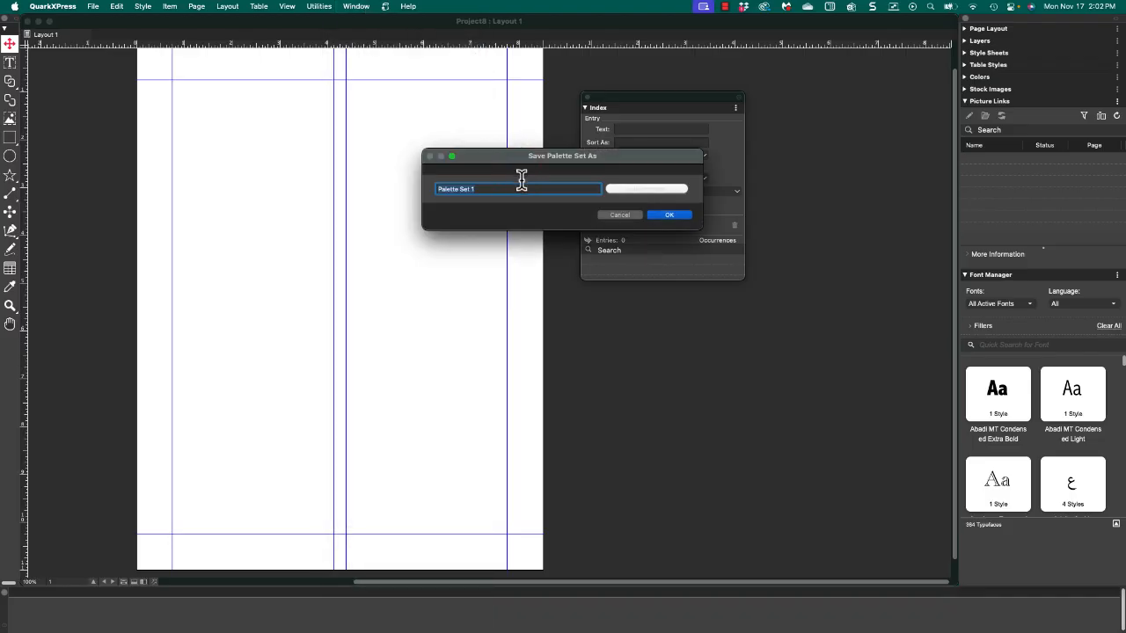
type("Kevin 2")
left_click(664, 215)
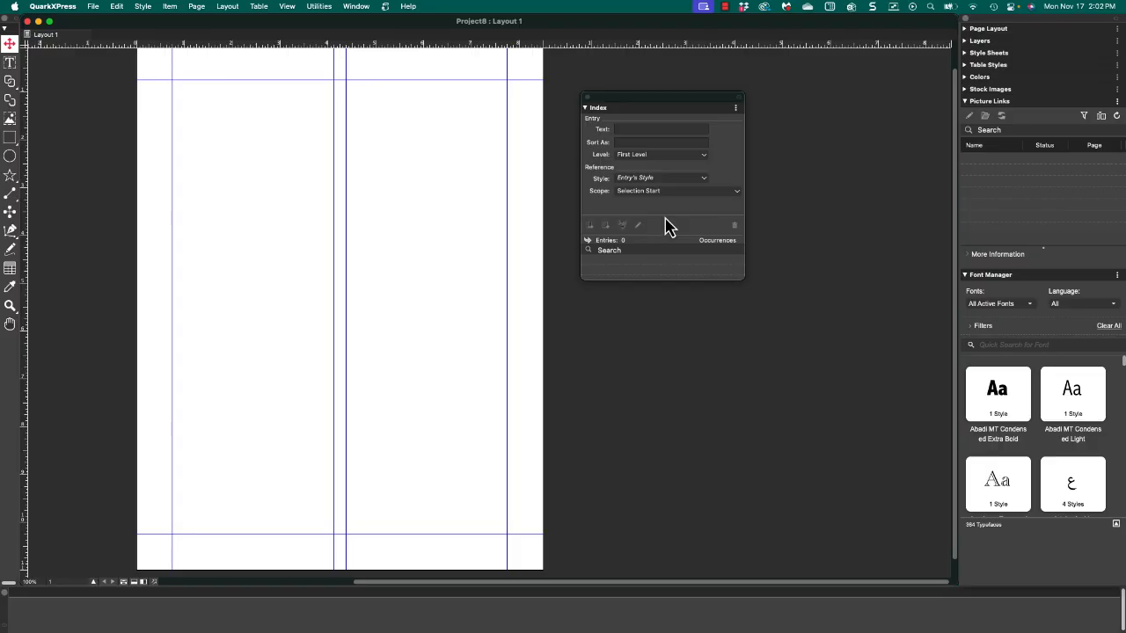
- Apply the owner's first custom palette set, and switch to the second one ending in "2" to compare them
left_click(356, 8)
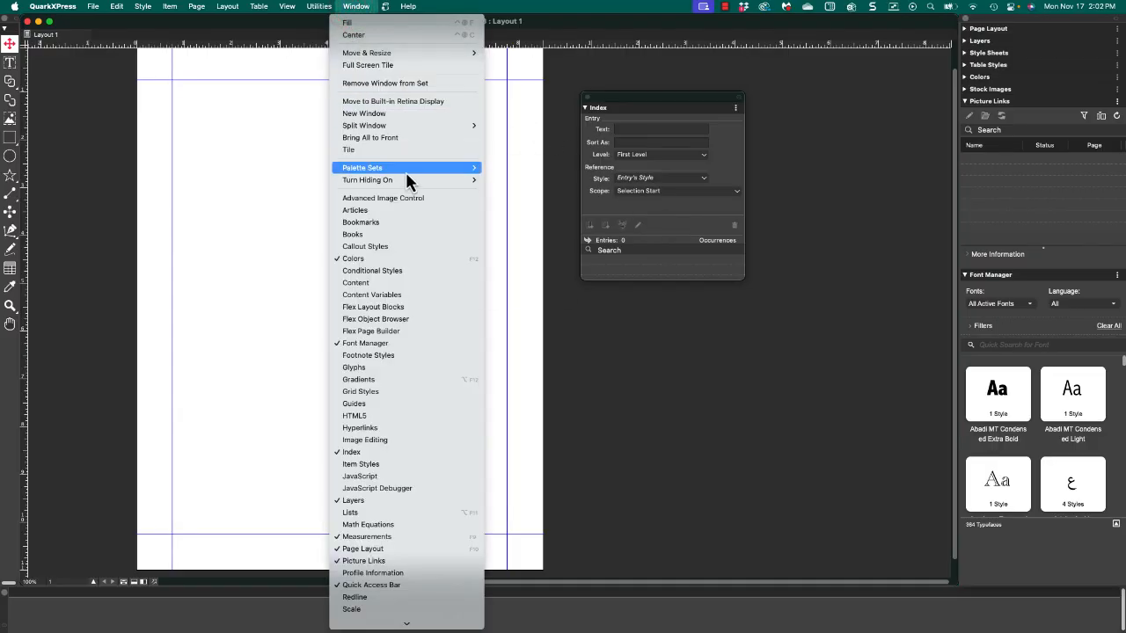
mouse_move(407, 173)
left_click(526, 276)
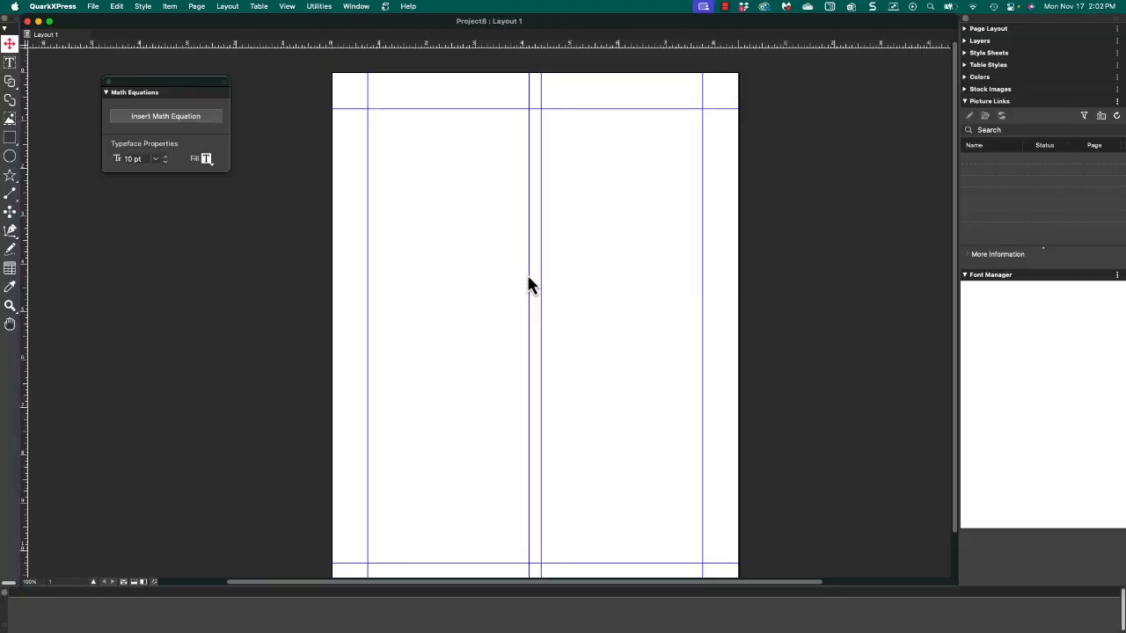
left_click(357, 7)
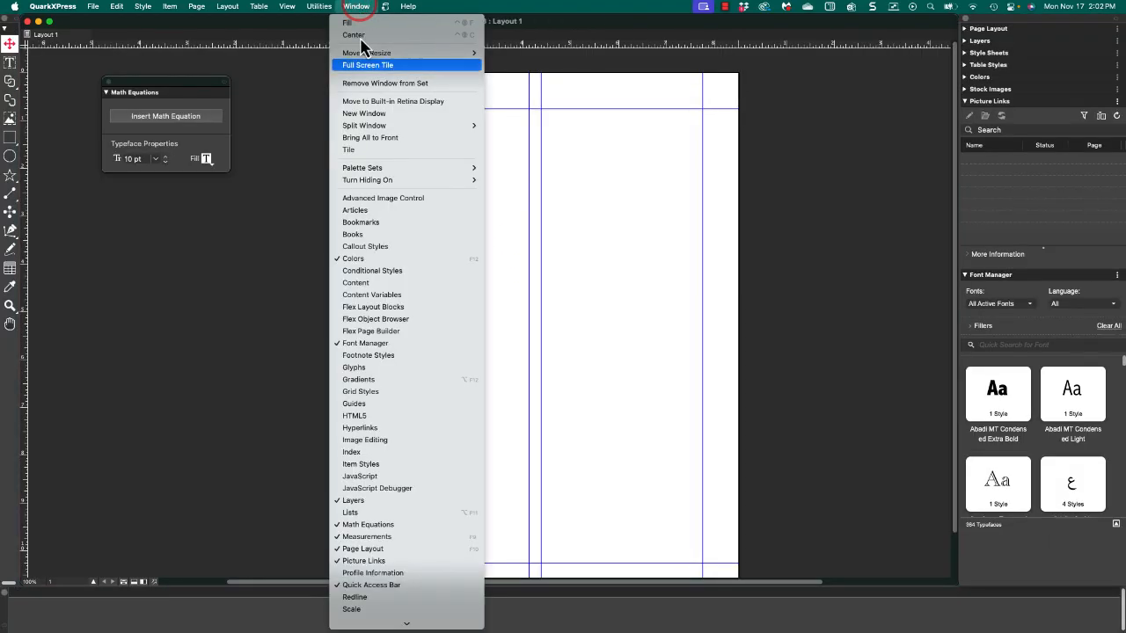
mouse_move(405, 169)
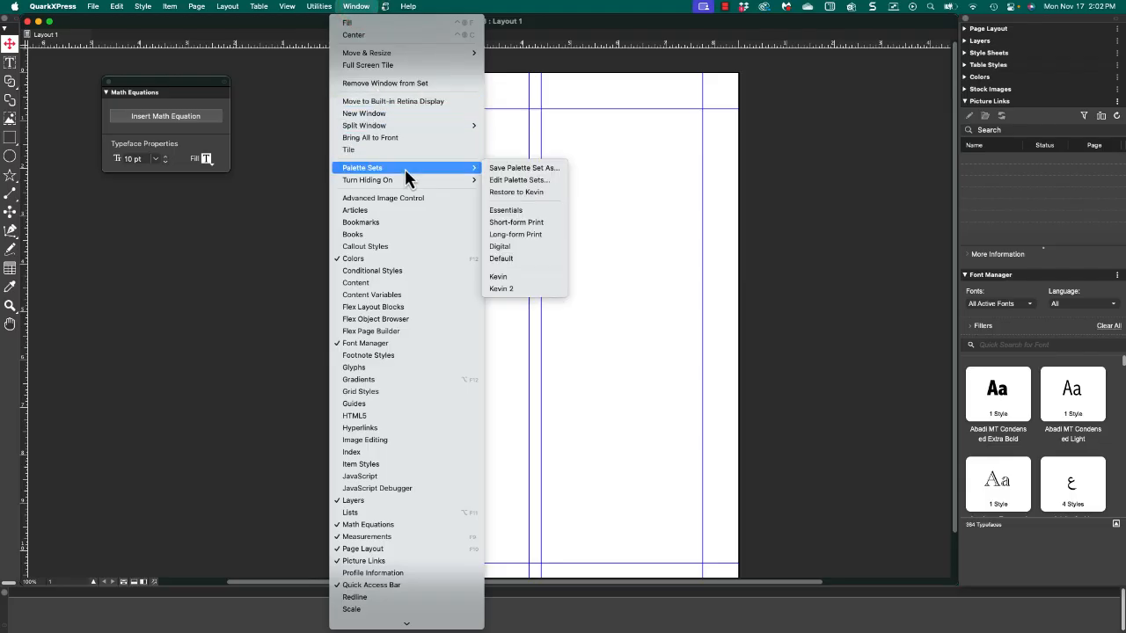
left_click(513, 288)
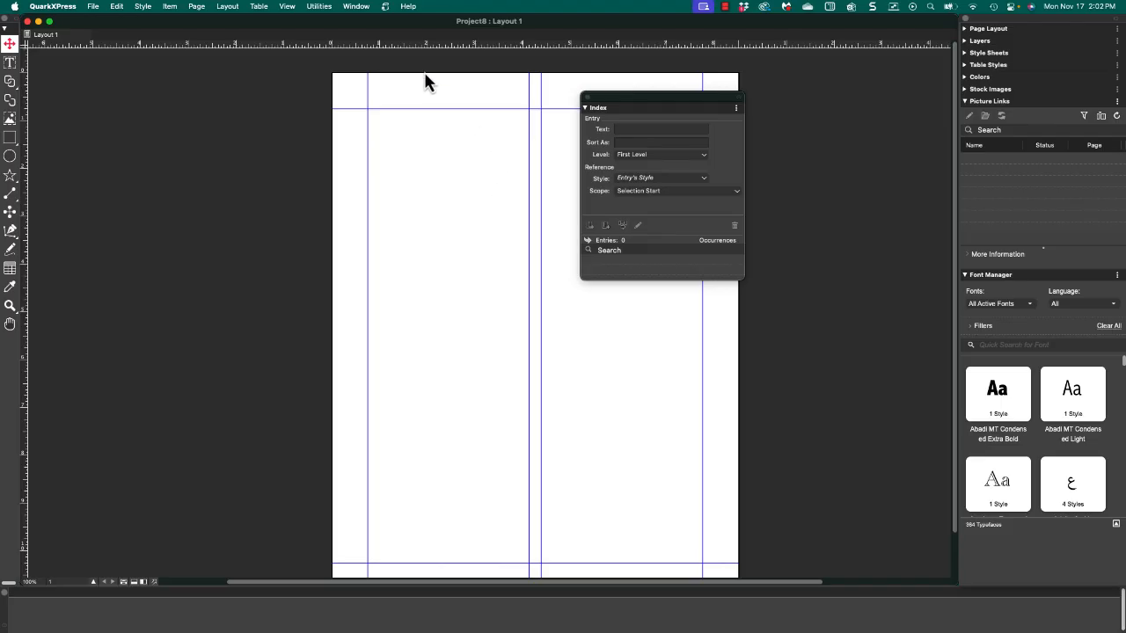
- Restore the Default palette set for the workspace and close the project
left_click(359, 8)
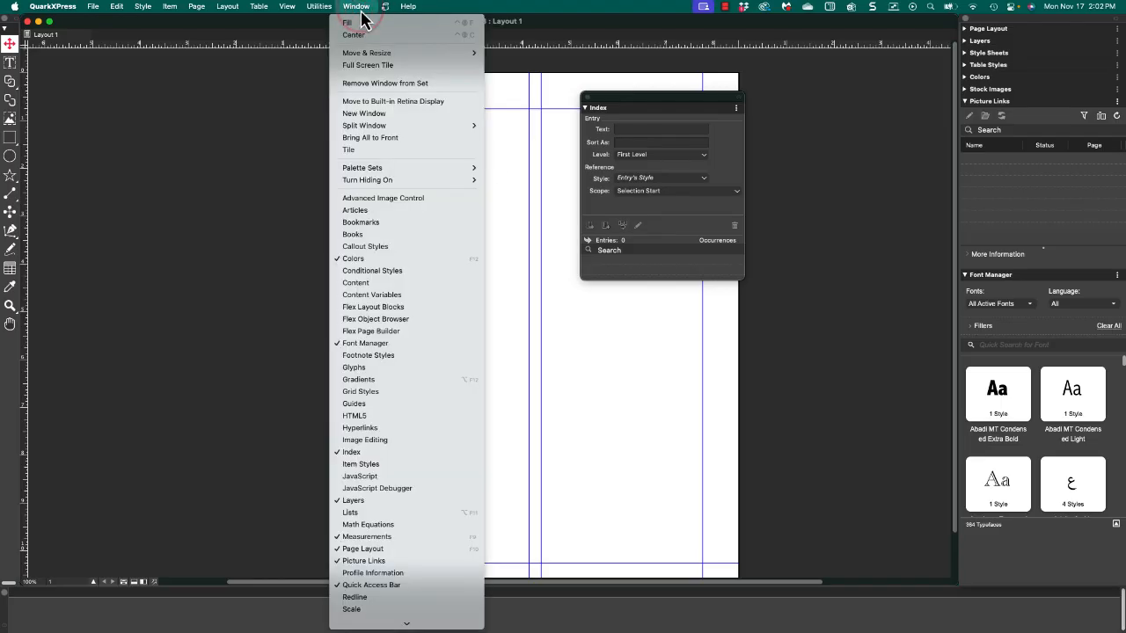
mouse_move(402, 169)
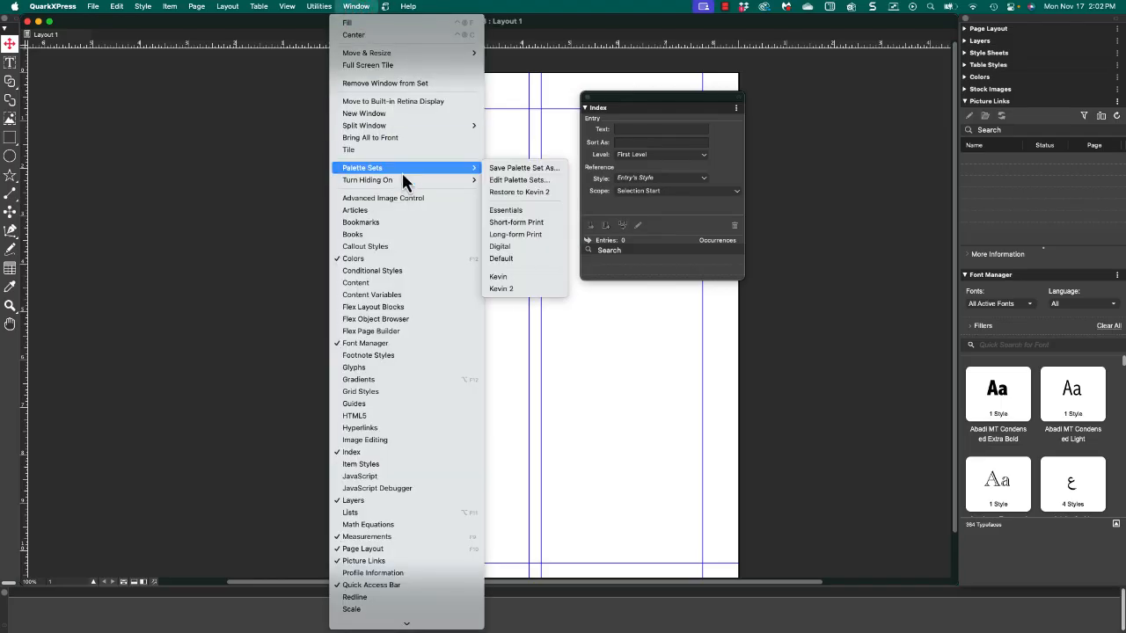
left_click(501, 259)
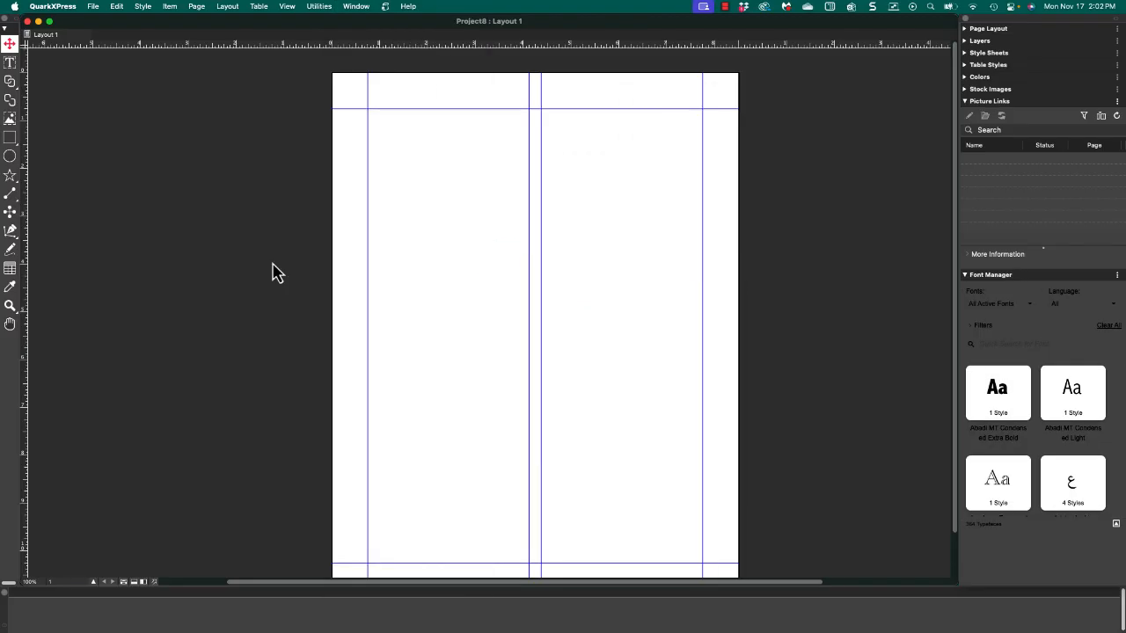
key("super+w")
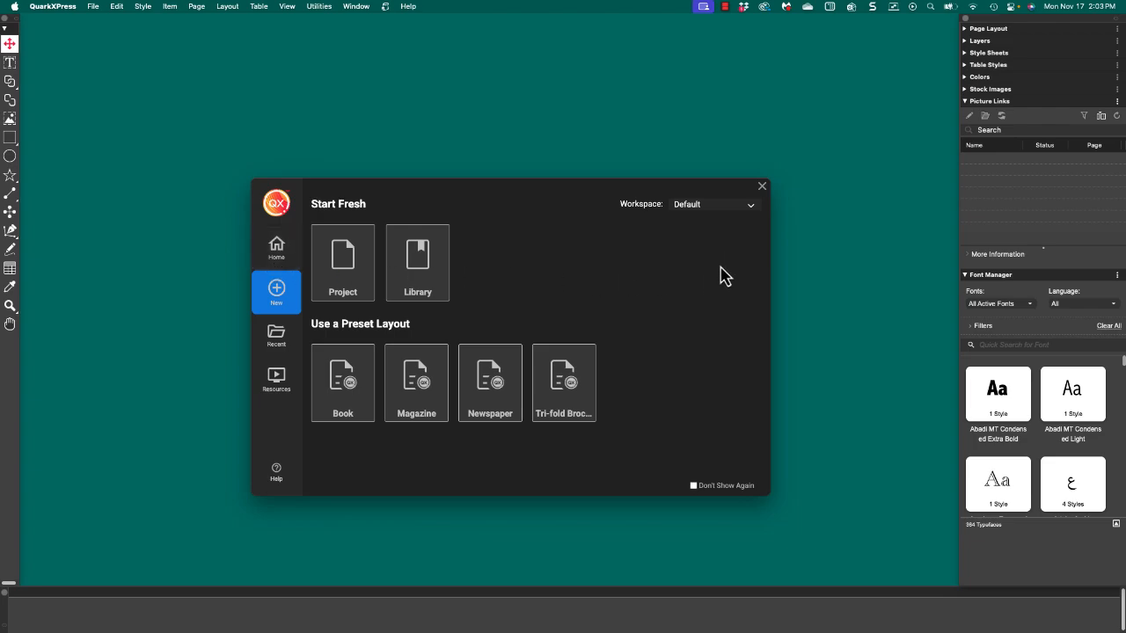
- Switch the workspace to the owner's first custom palette set, and return it to Default
left_click(752, 209)
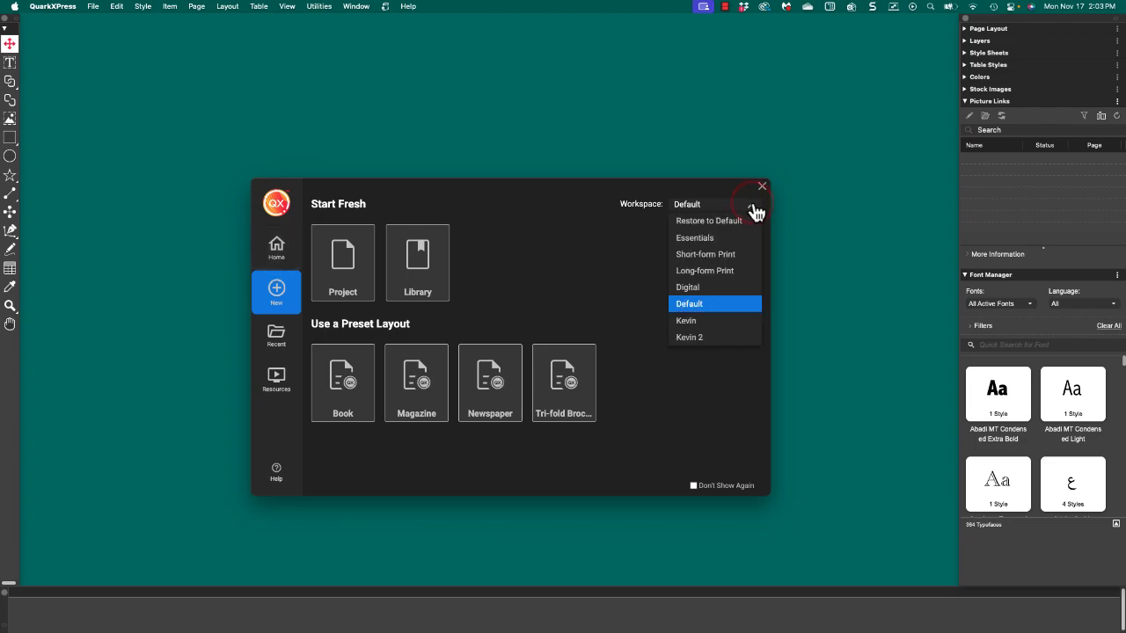
left_click(706, 321)
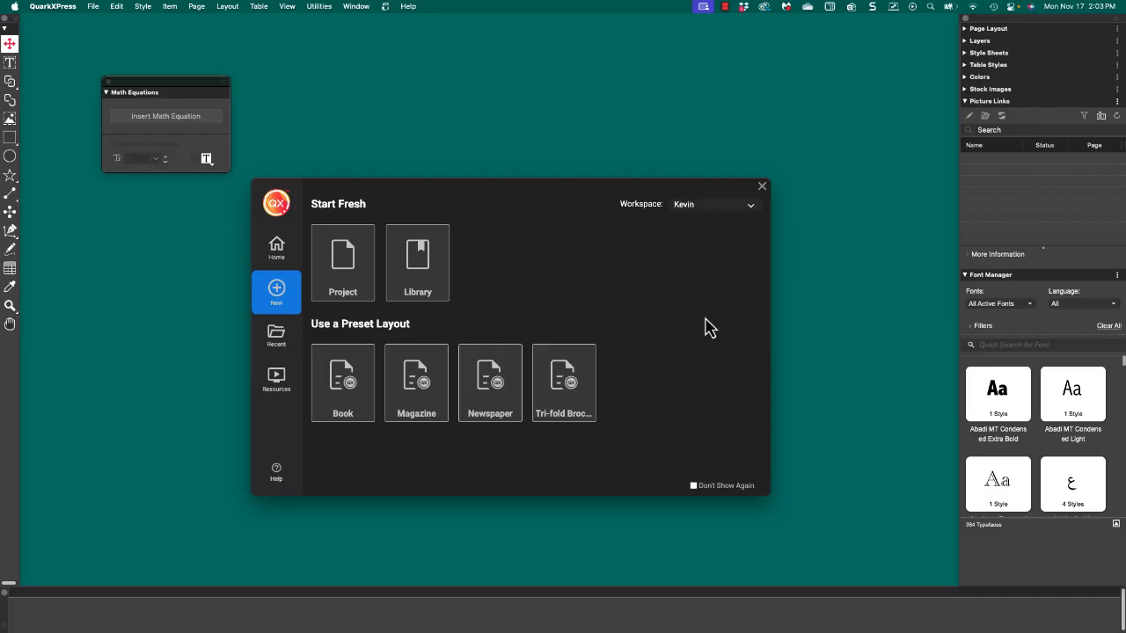
left_click(752, 209)
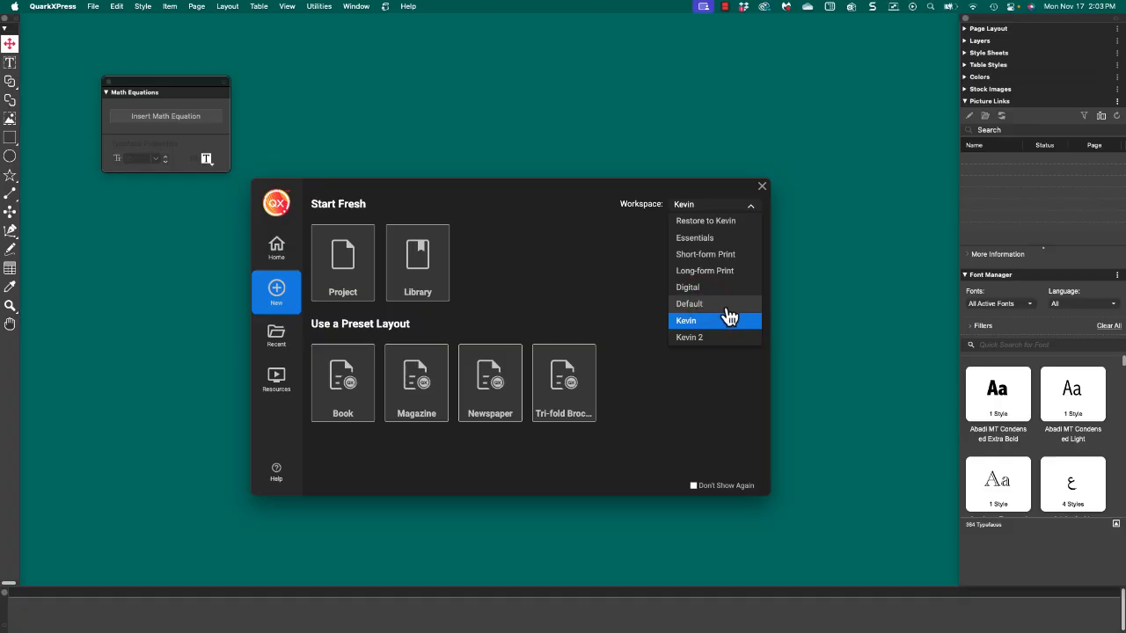
left_click(727, 305)
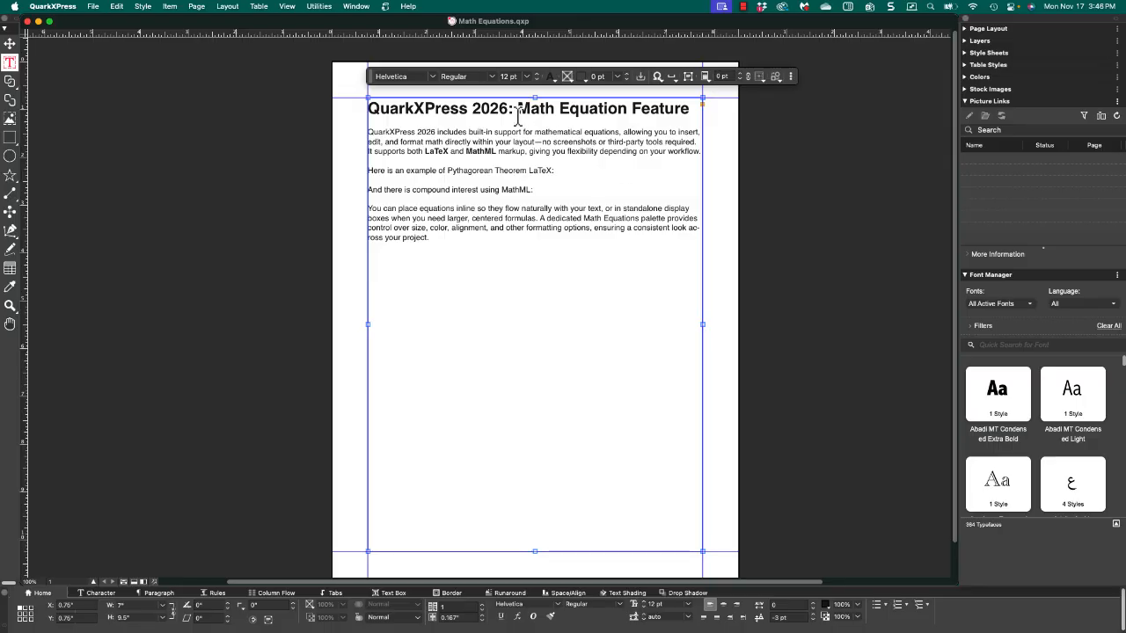
- Show the Math Equations palette and place the LaTeX equation a^2 + b^2 = c^2 after the Pythagorean Theorem text
left_click(356, 7)
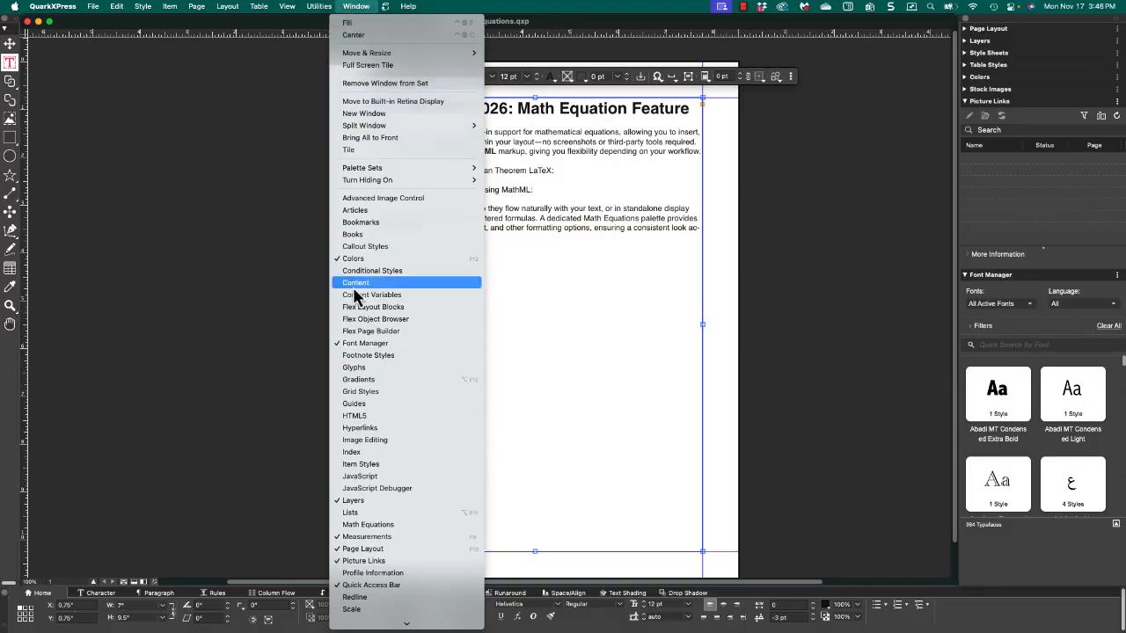
left_click(361, 525)
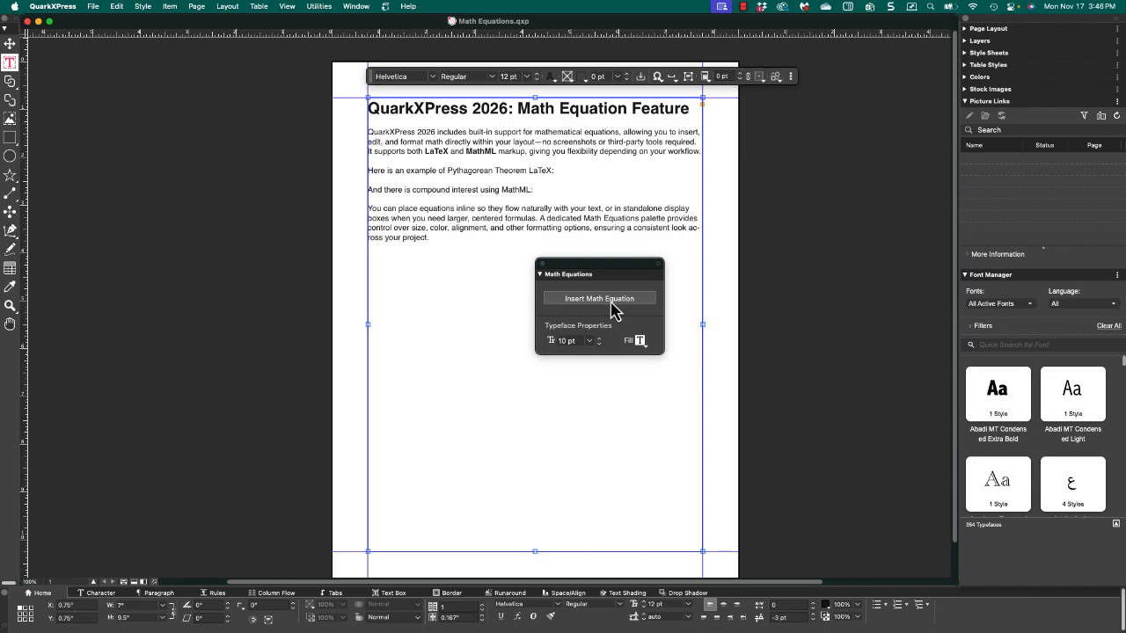
left_click(611, 303)
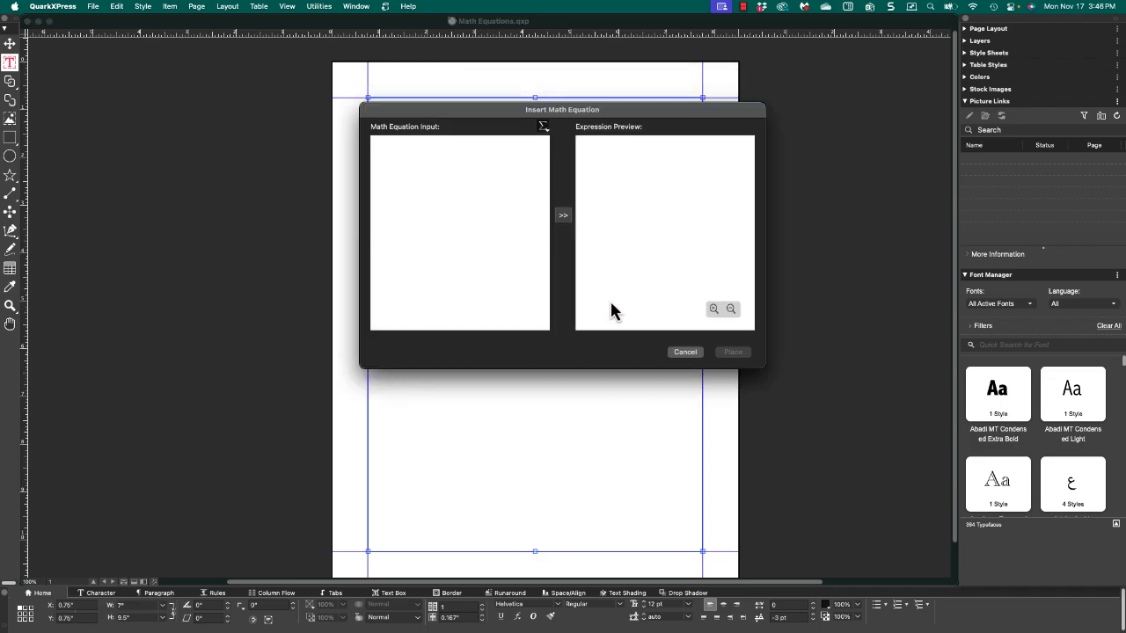
left_click(467, 163)
type("a^2 + b^2 = c^2")
key("Return")
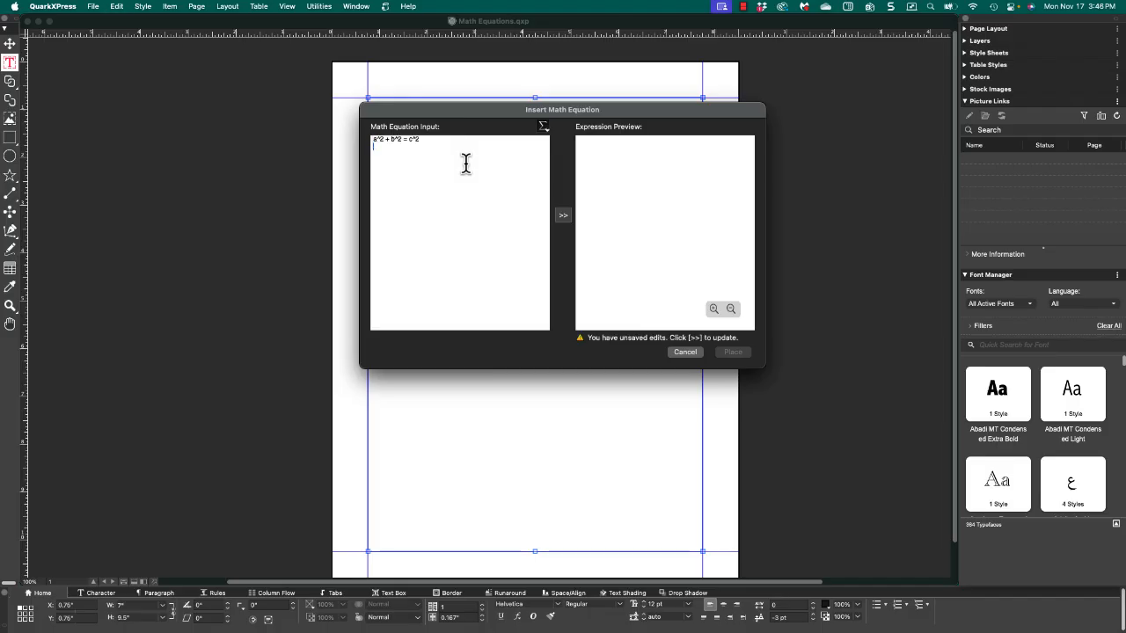
left_click(563, 220)
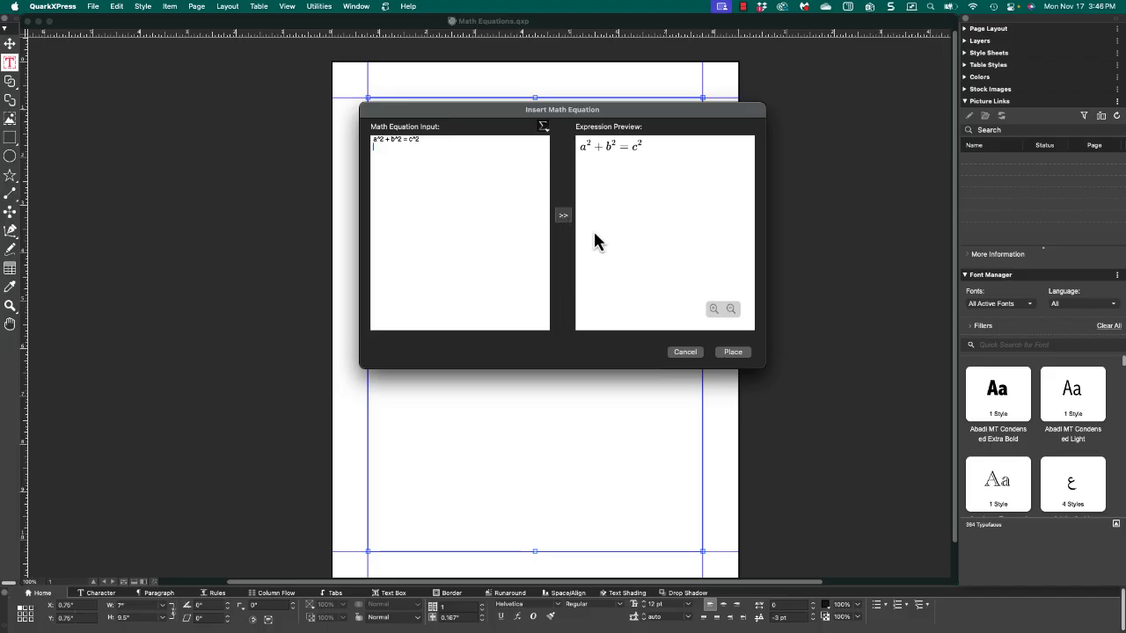
left_click(734, 354)
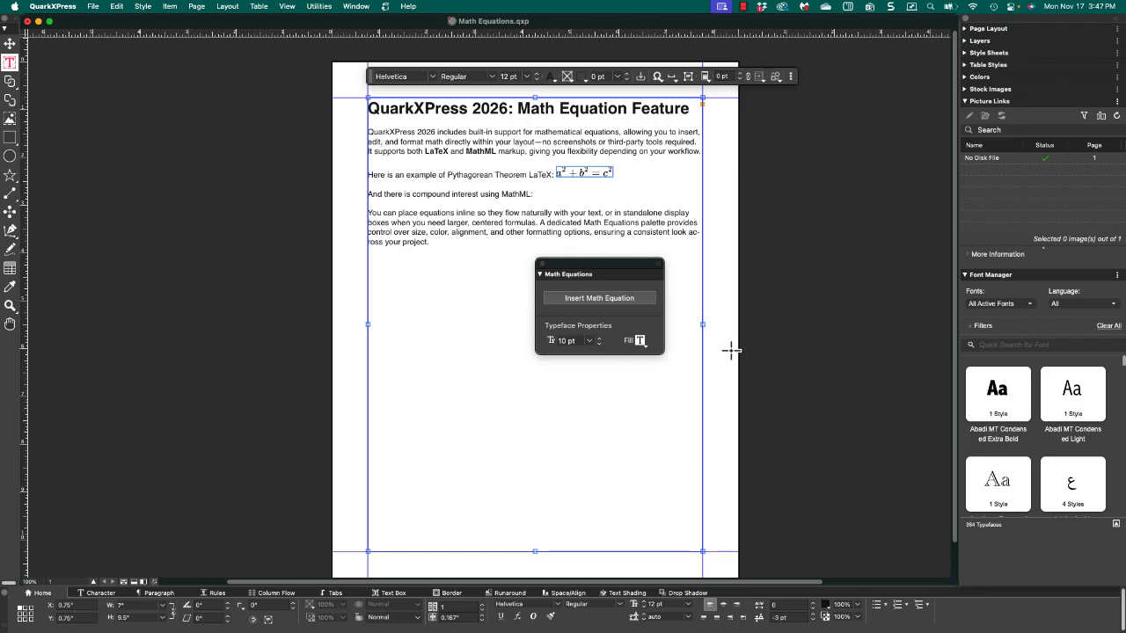
- Insert the compound interest formula A = P(1 + r/n)^nt as MathML code after the "compound interest using MathML:" text
left_click(568, 197)
left_click(603, 302)
left_click(476, 156)
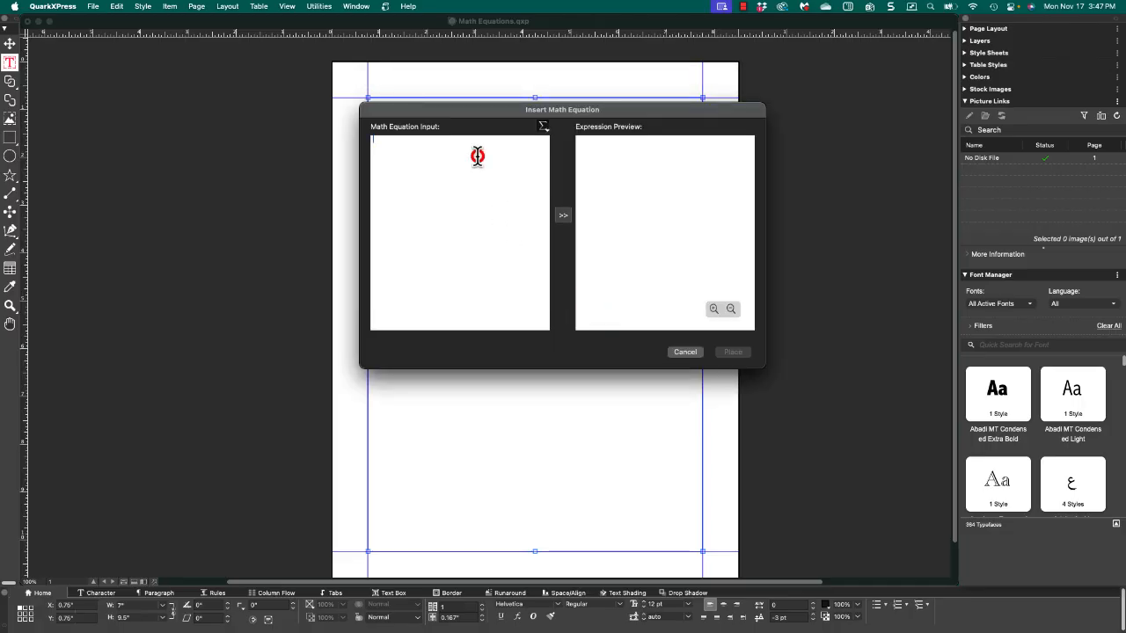
type("<math>   <mi>A</mi><mo>=</mo><mi>P</mi>   <mo>(</mo>   <mn>1</mn>   <mo>+</mo>   <mfrac>     <mi>r</mi>     <mi>n</mi>   </mfrac>   <mo>)</mo>   <msup>     <mi></mi>     <mrow><mi>n</mi><mi>t</mi></mrow>   </msup> </math>")
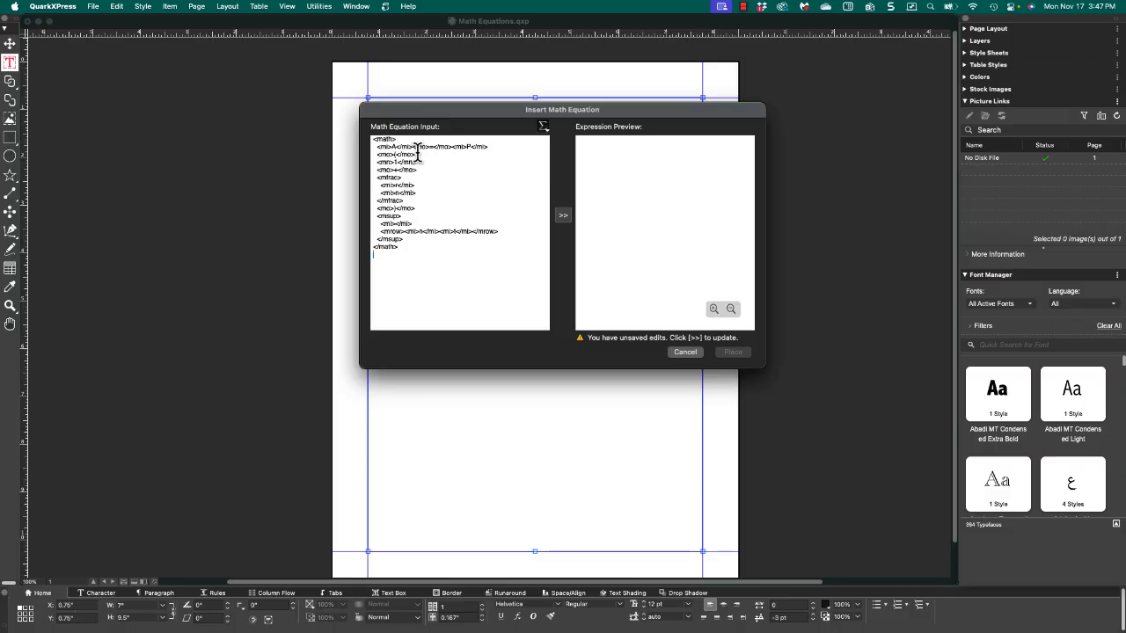
left_click(563, 217)
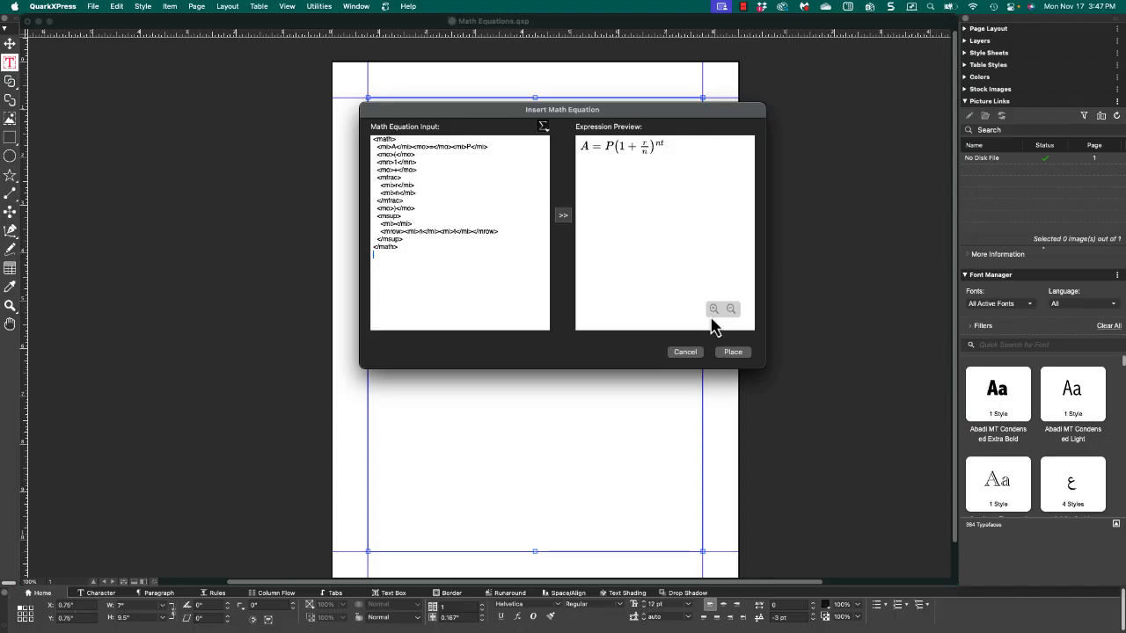
left_click(737, 355)
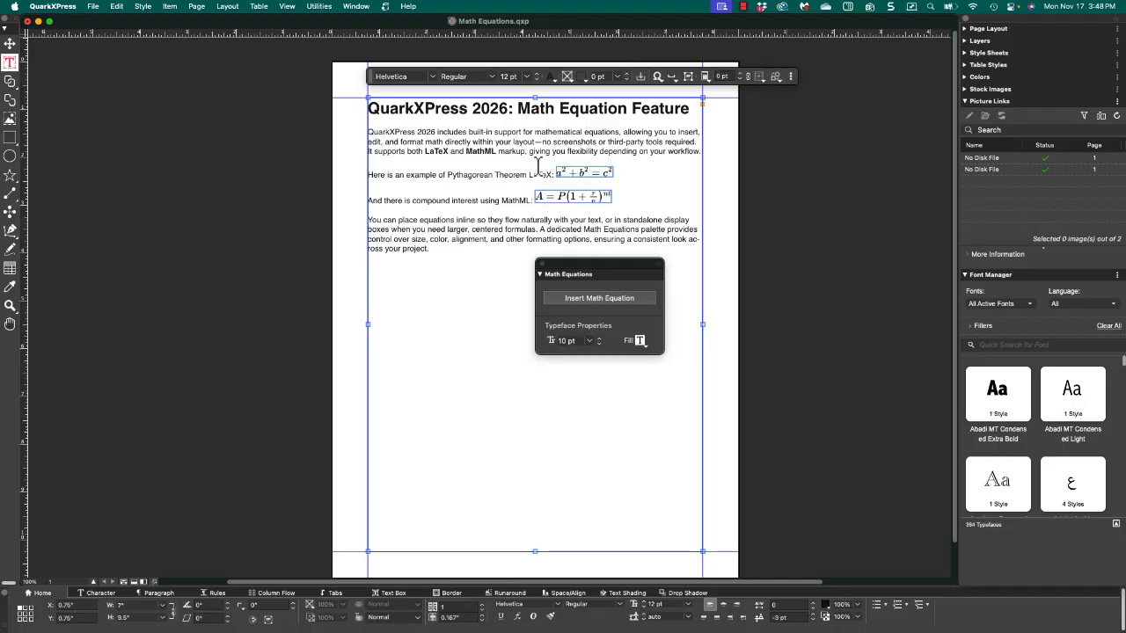
- Select the Pythagorean equation with the Item tool, view its source and preview in the equation editor, and close it without changes
left_click(9, 46)
left_click(8, 45)
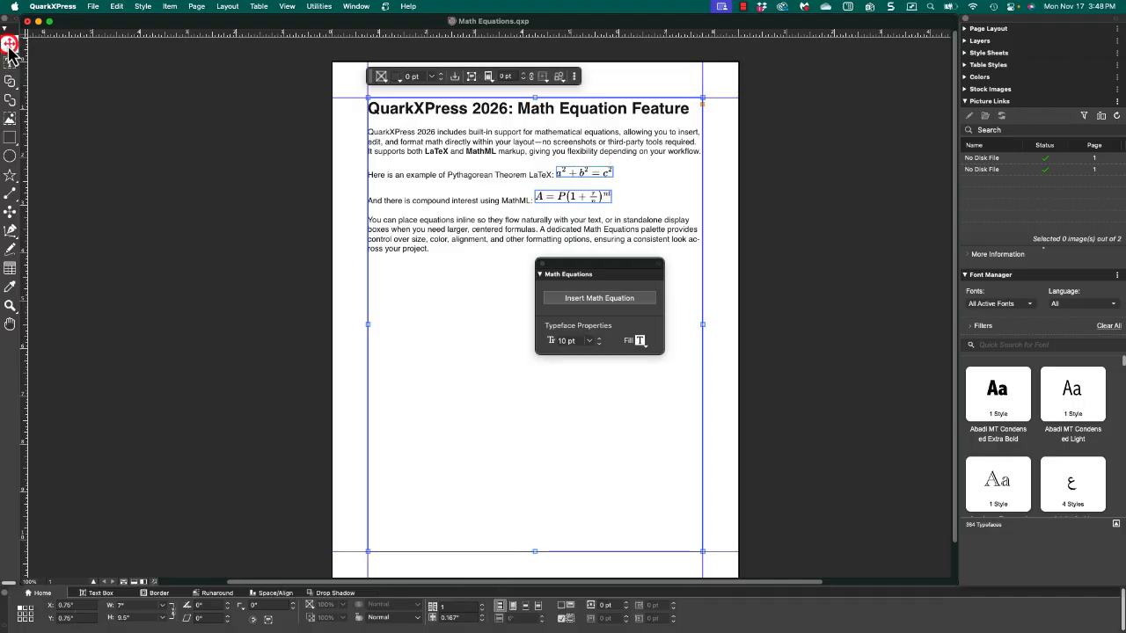
left_click(579, 170)
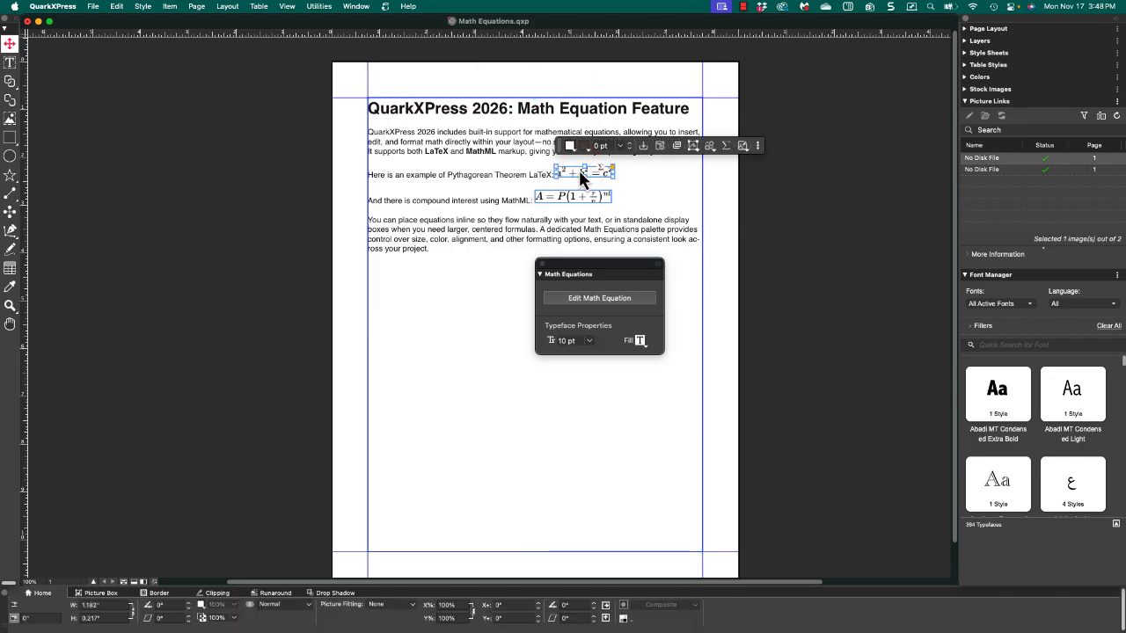
left_click(727, 147)
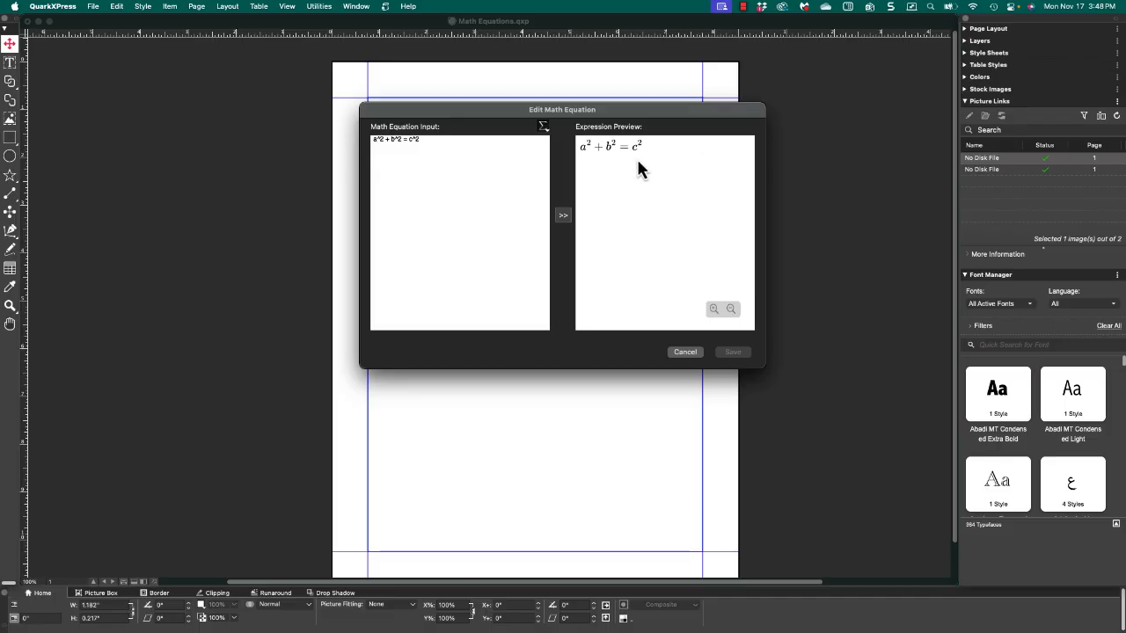
left_click(685, 353)
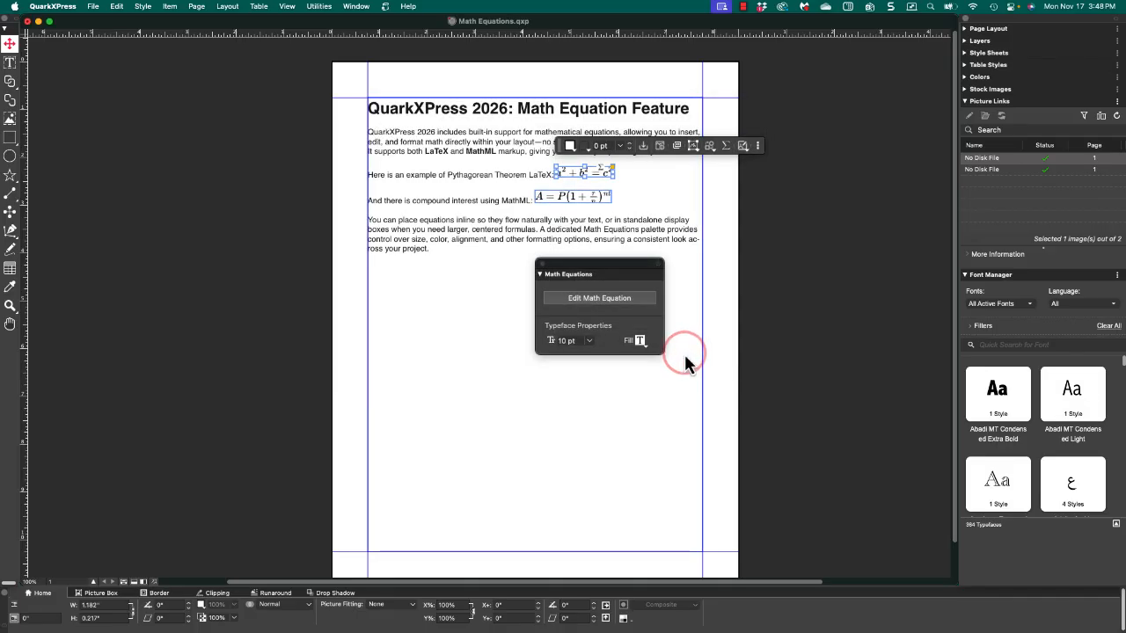
- Set the Pythagorean equation's typeface size to 17 pt and its fill color to Magenta
left_click(593, 345)
left_click(591, 342)
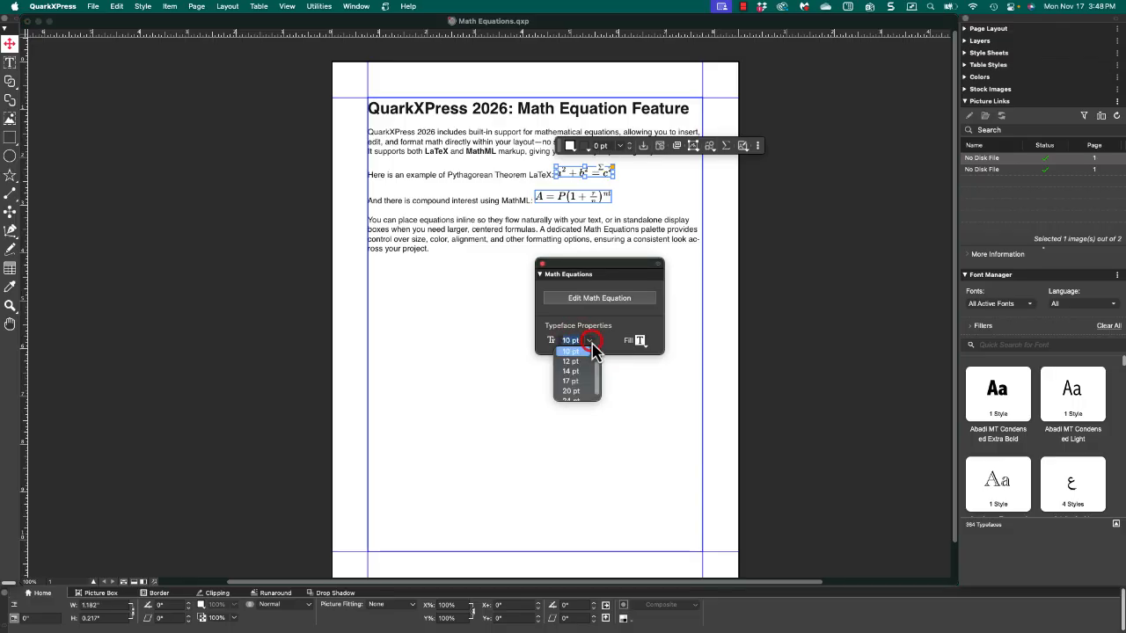
left_click(575, 383)
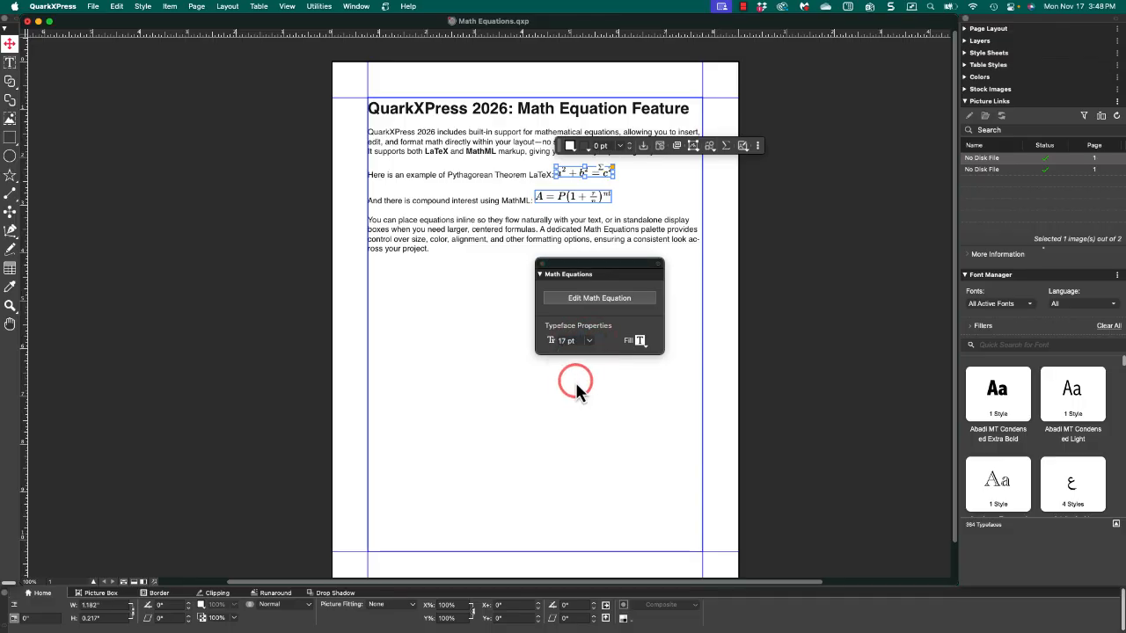
left_click(642, 342)
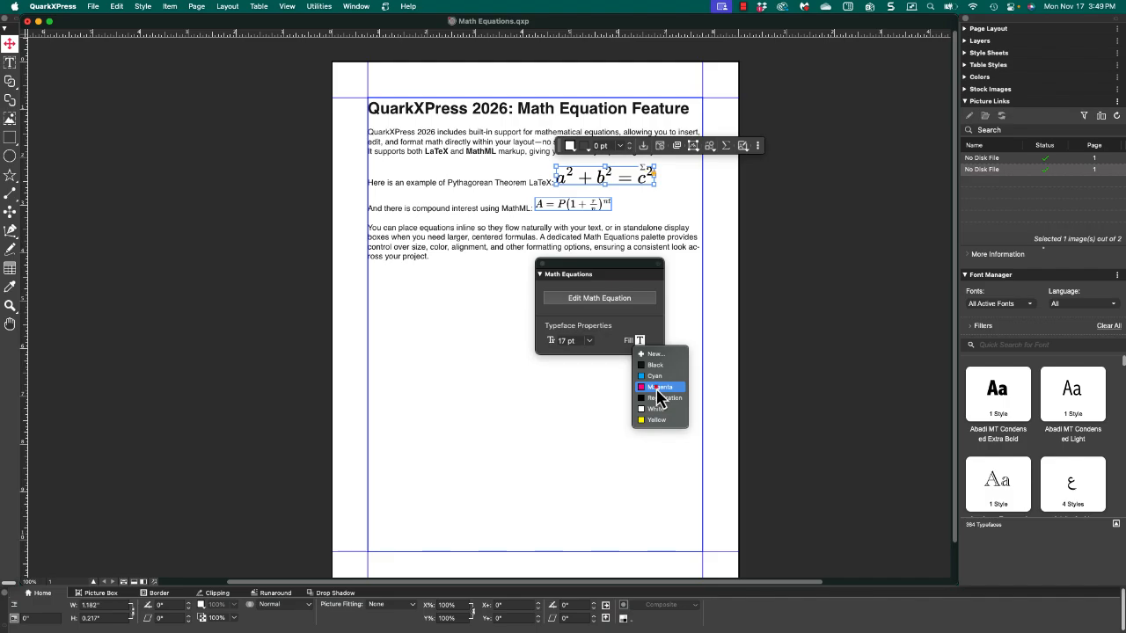
left_click(657, 381)
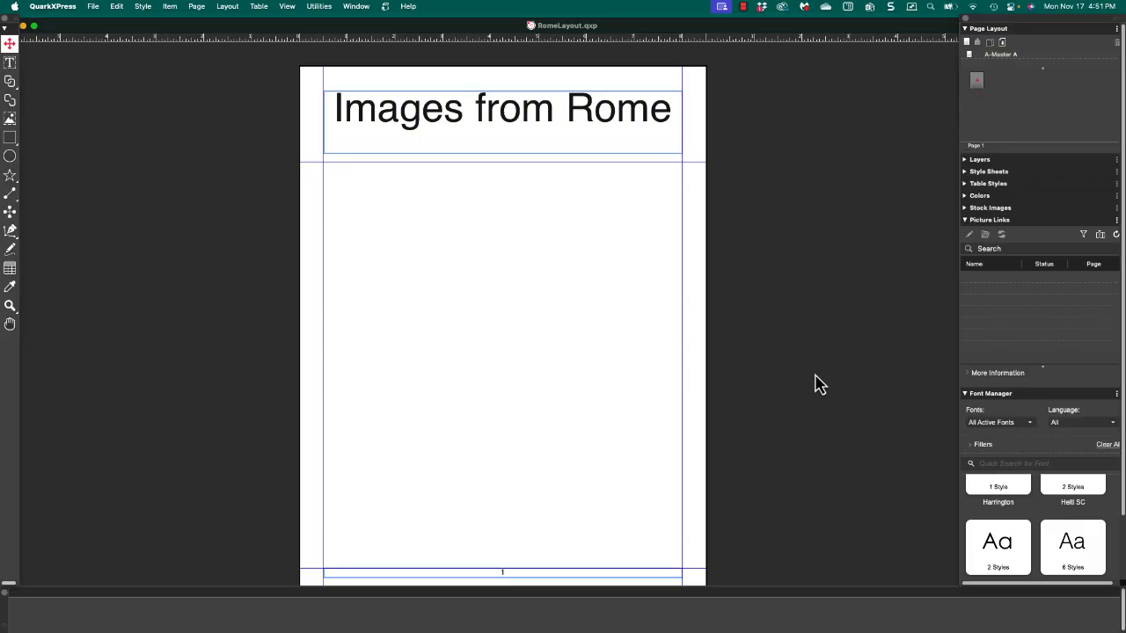
- In RomeLayout.qxp, examine the title and page number on A-Master A, and return to page 1 to compare them
left_click(969, 57)
double_click(969, 57)
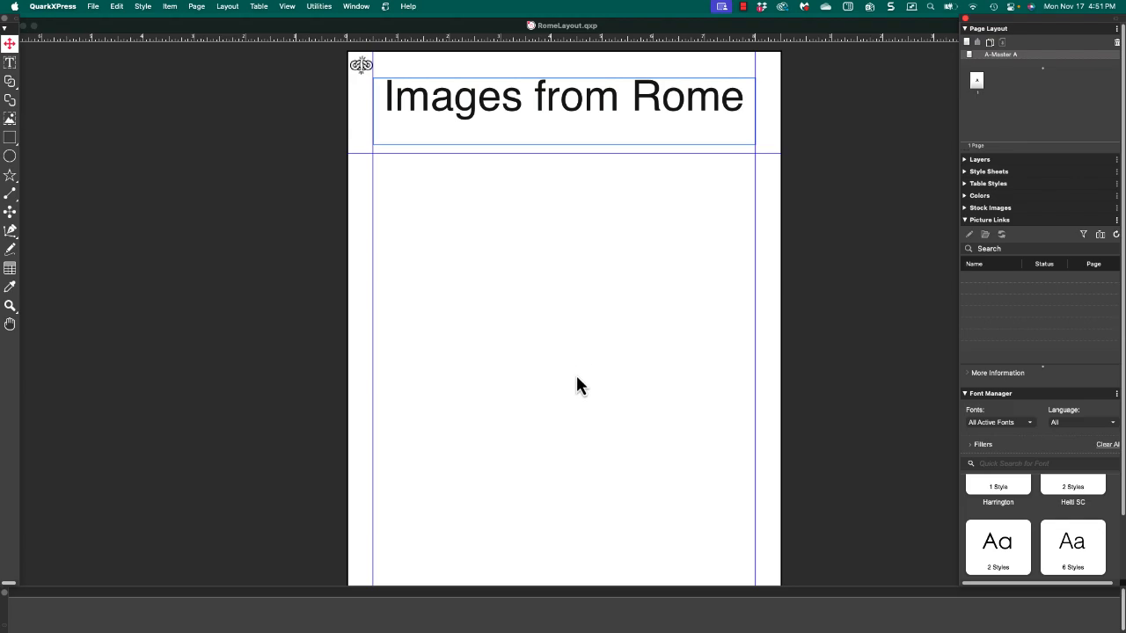
scroll(570, 458, "down", 3)
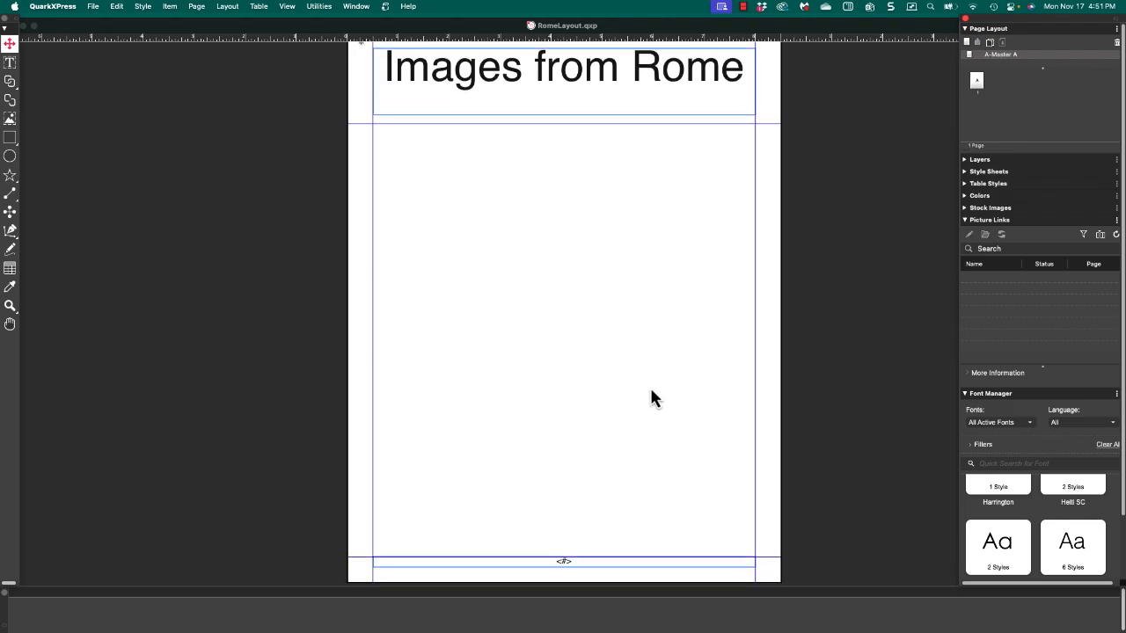
scroll(651, 398, "up", 3)
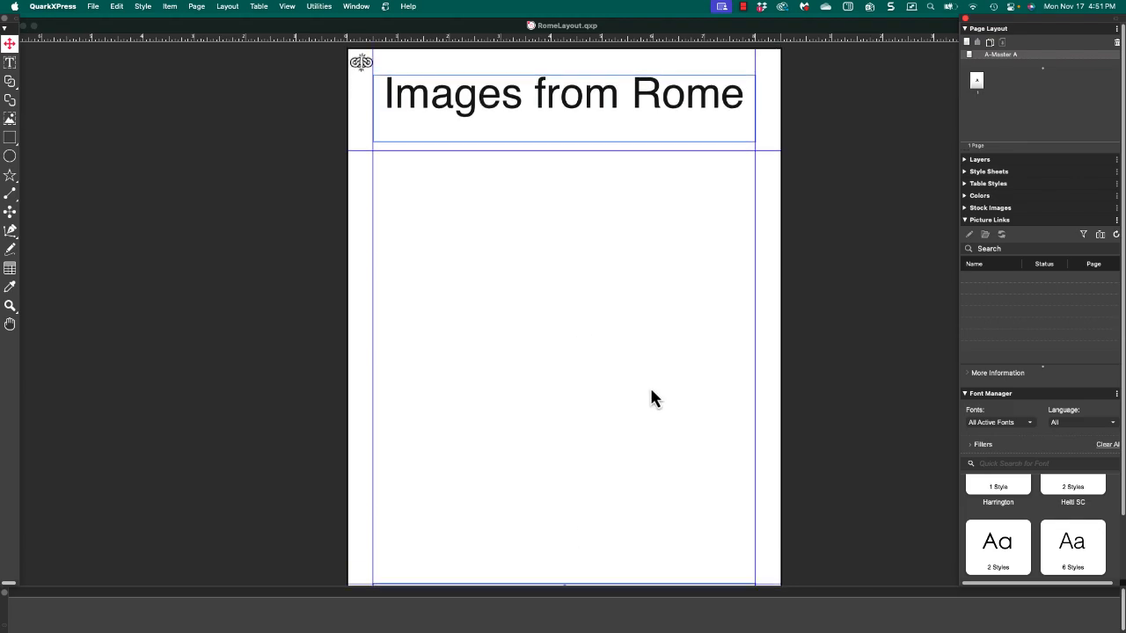
double_click(977, 81)
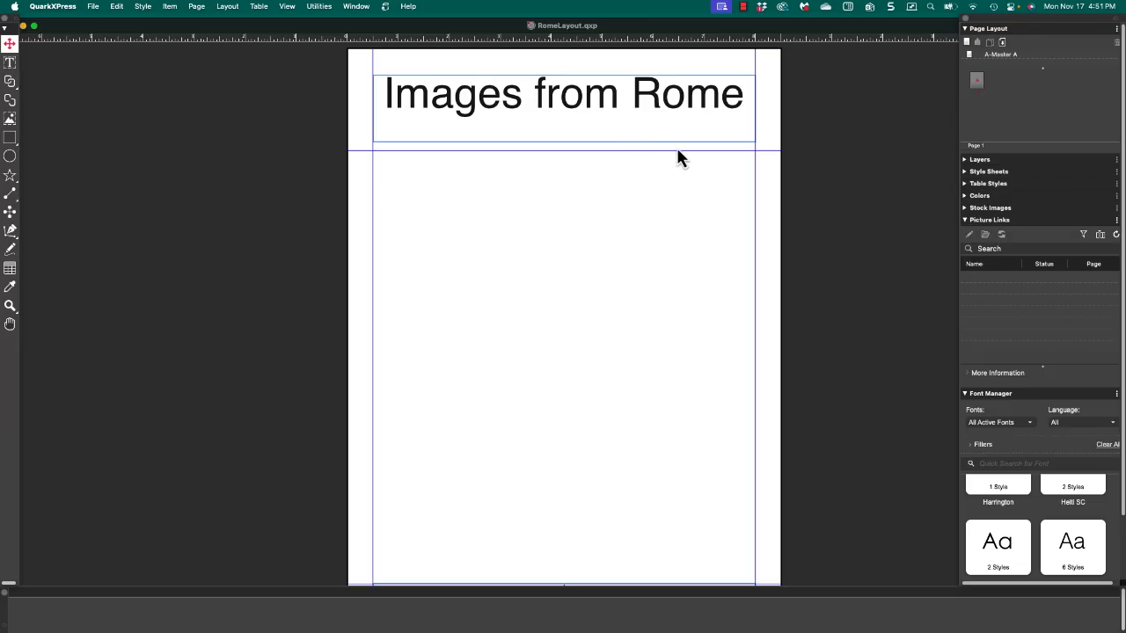
scroll(837, 291, "down", 2)
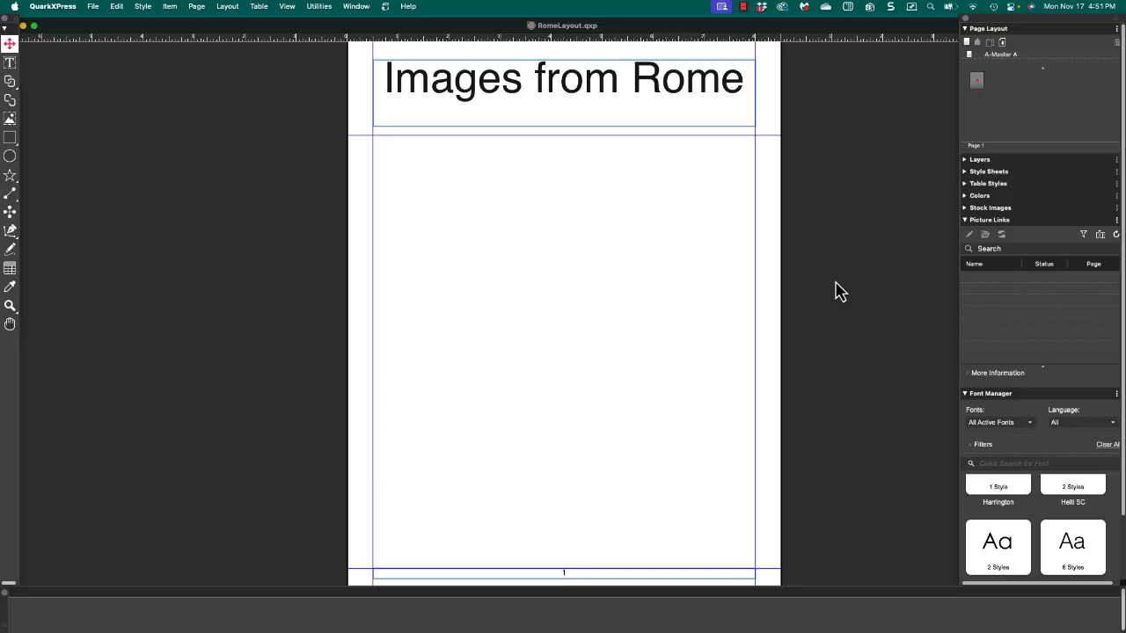
scroll(837, 291, "up", 2)
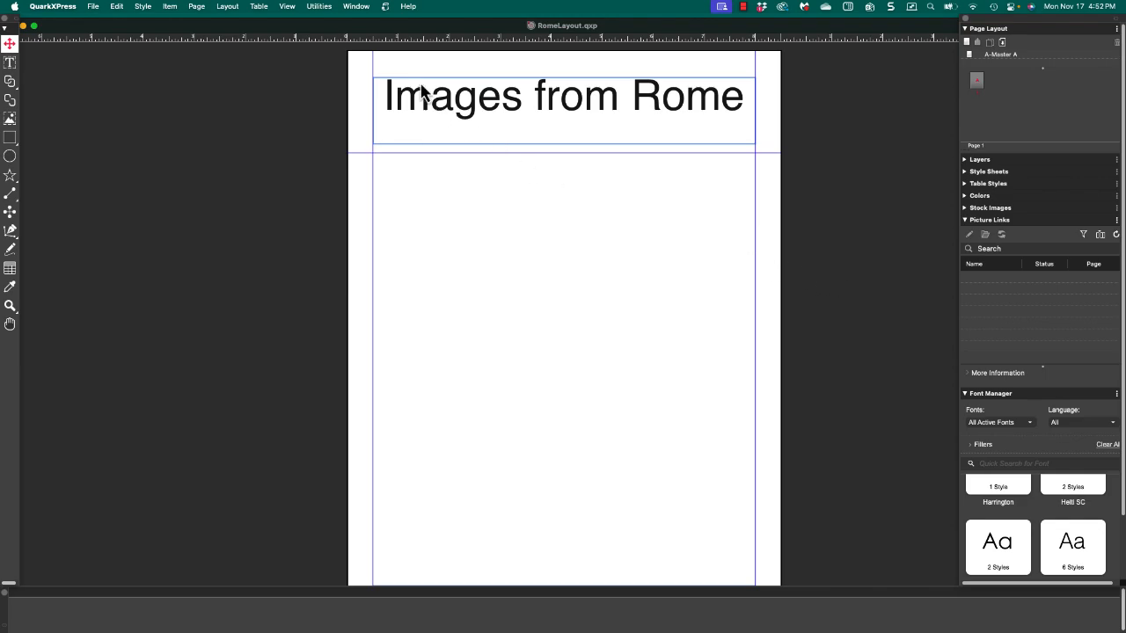
- Run ImageGrid on the Rome folder with rectangular boxes at a fixed size of 2" by 2" and pictures stretched to the box
left_click(322, 7)
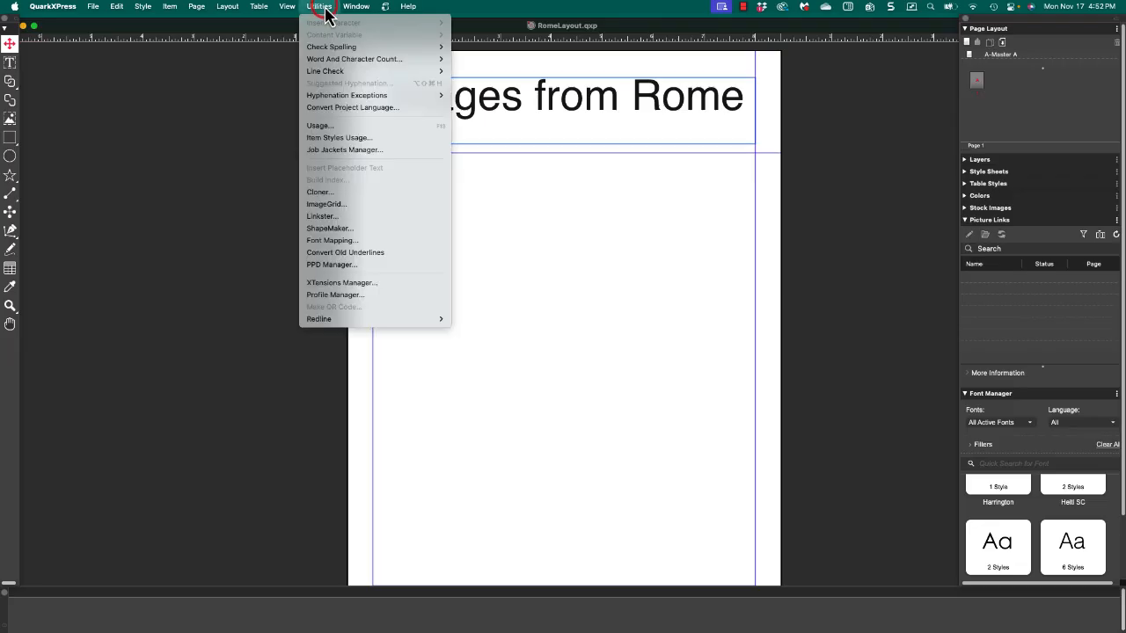
left_click(350, 205)
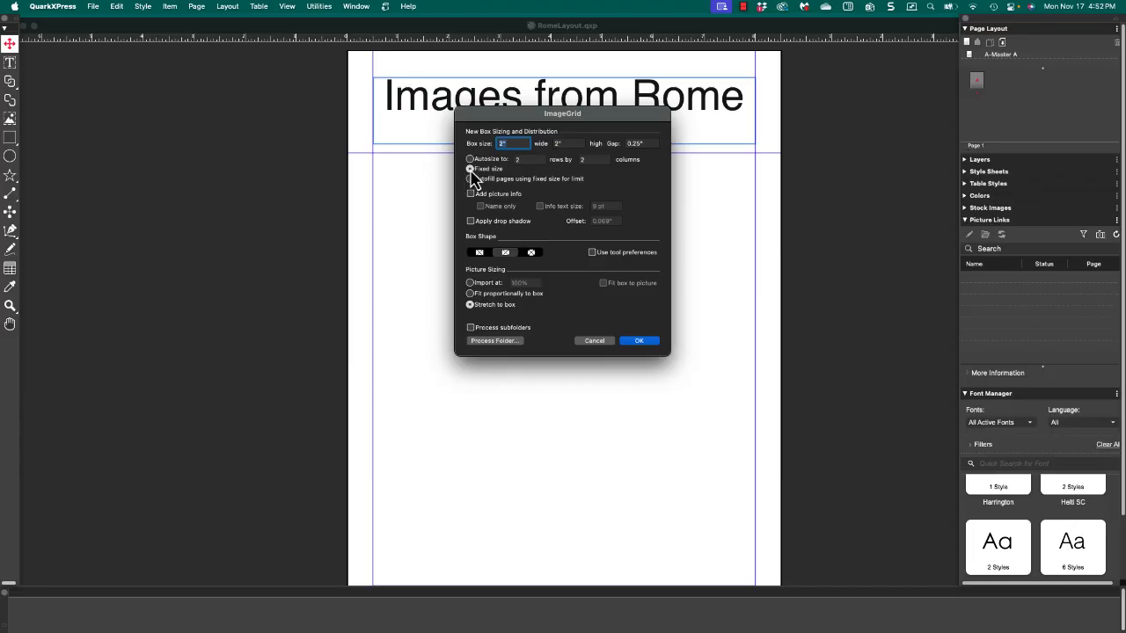
left_click(478, 254)
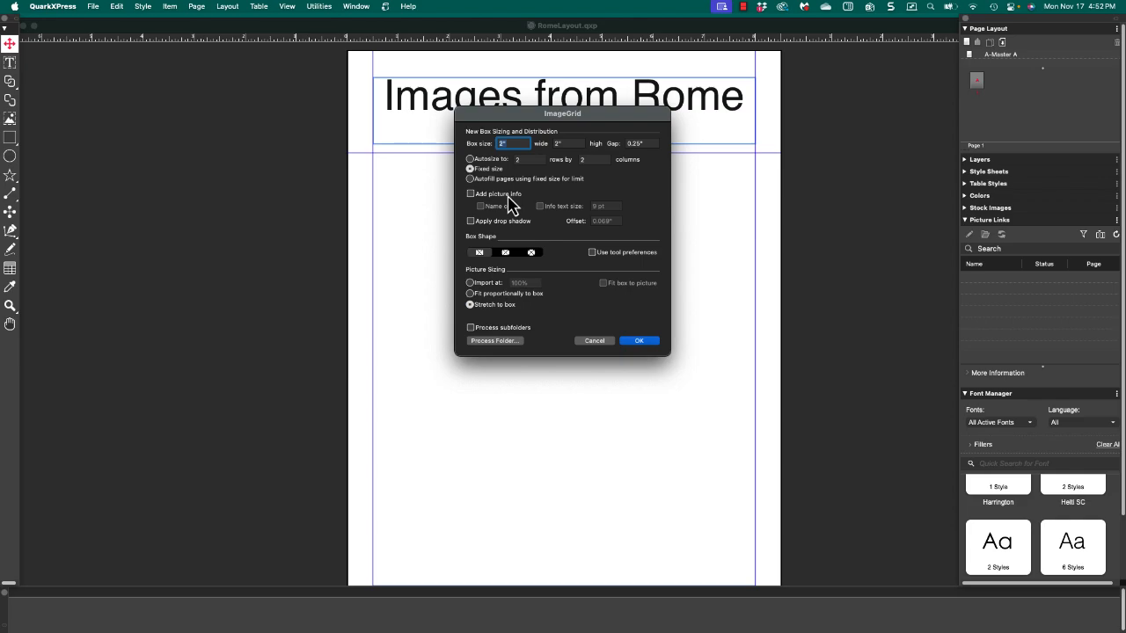
left_click(506, 345)
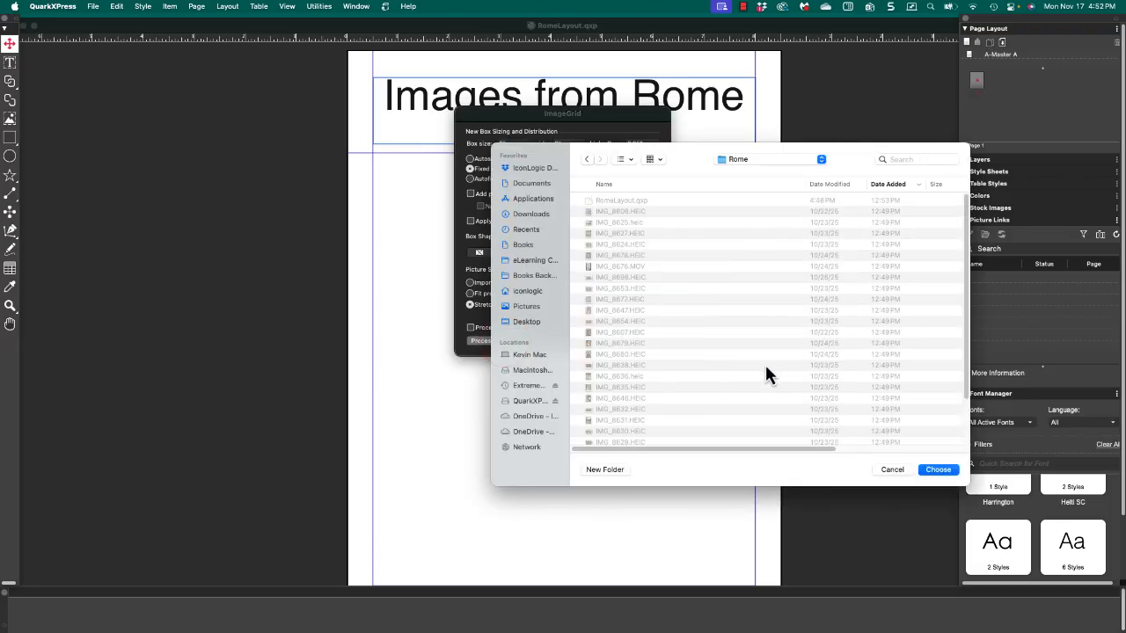
left_click(938, 472)
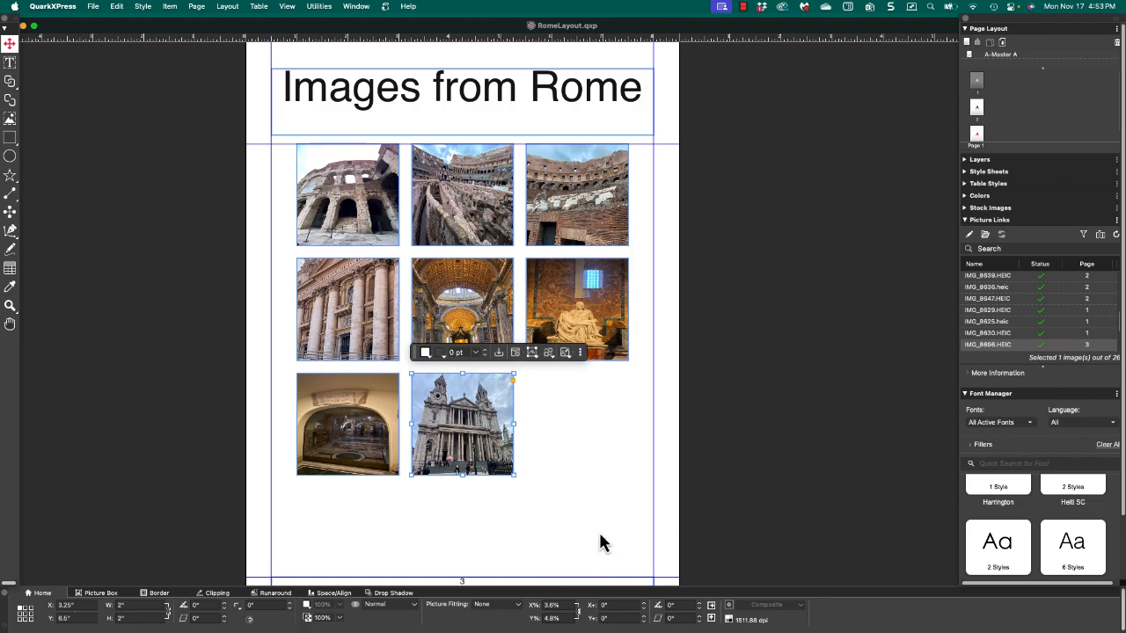
scroll(827, 379, "up", 3)
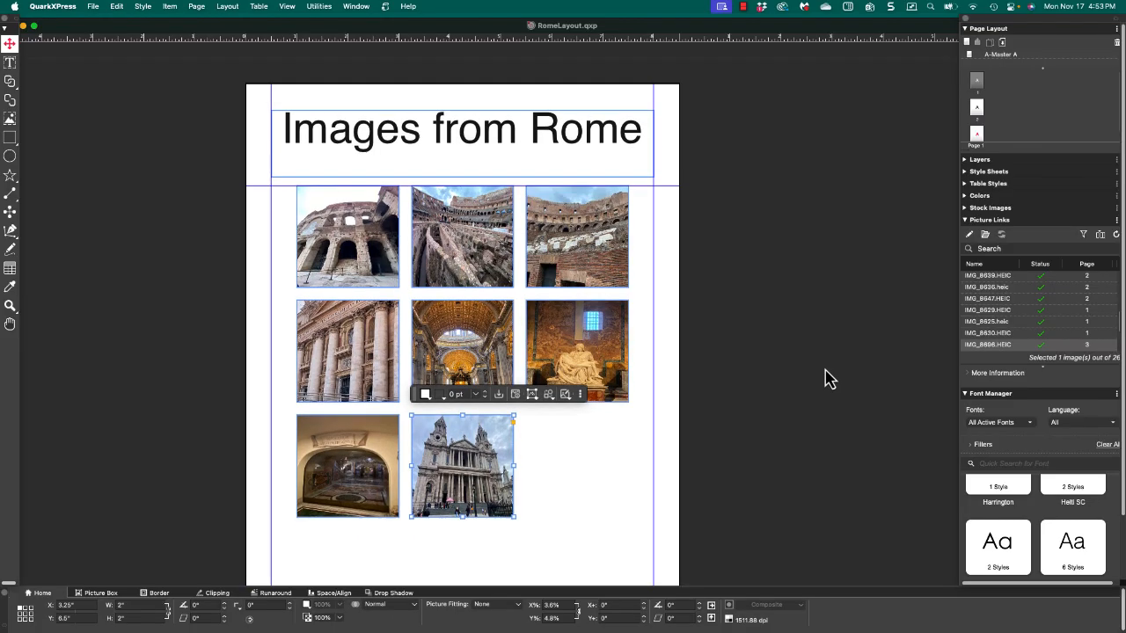
scroll(827, 378, "up", 10)
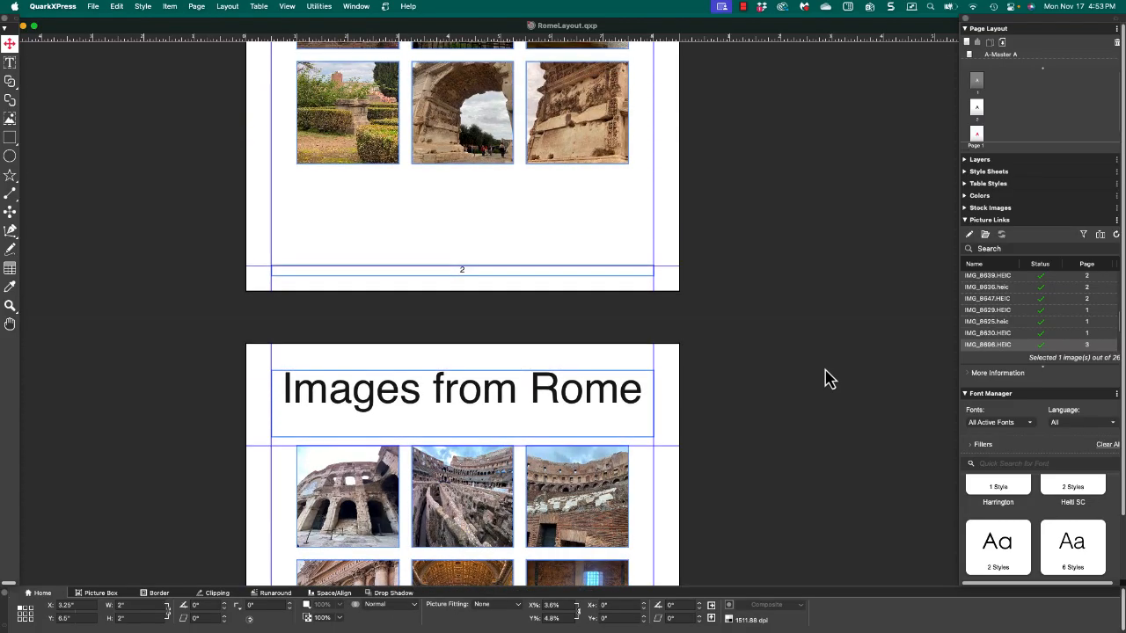
- Revert RomeLayout.qxp to its saved version and enlarge the document window to fill the workspace
scroll(827, 378, "up", 6)
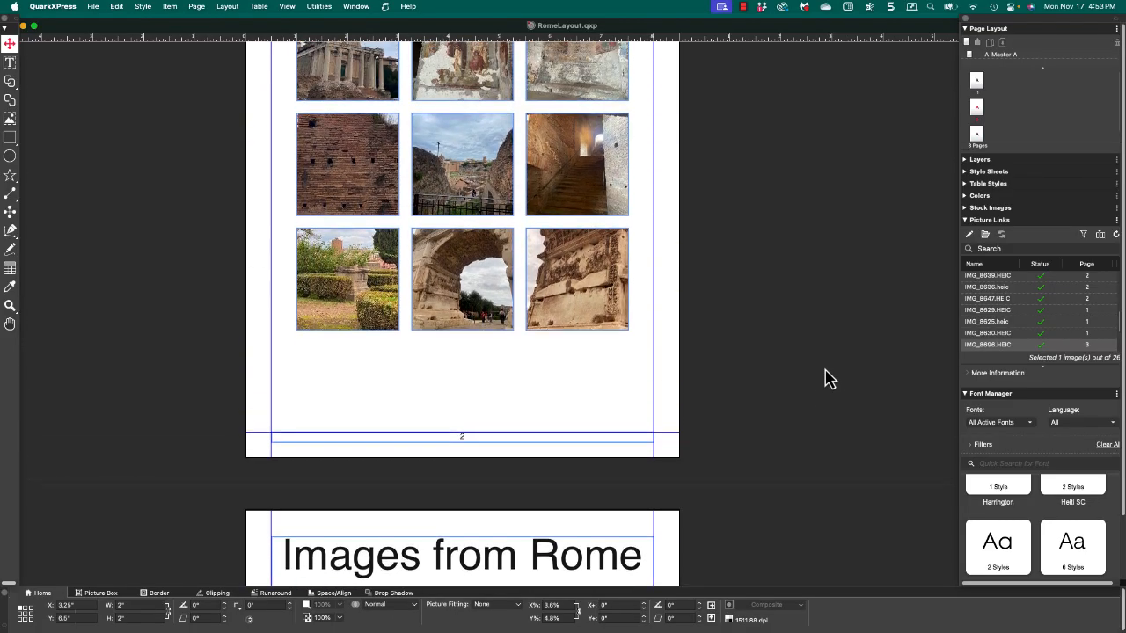
scroll(827, 378, "up", 8)
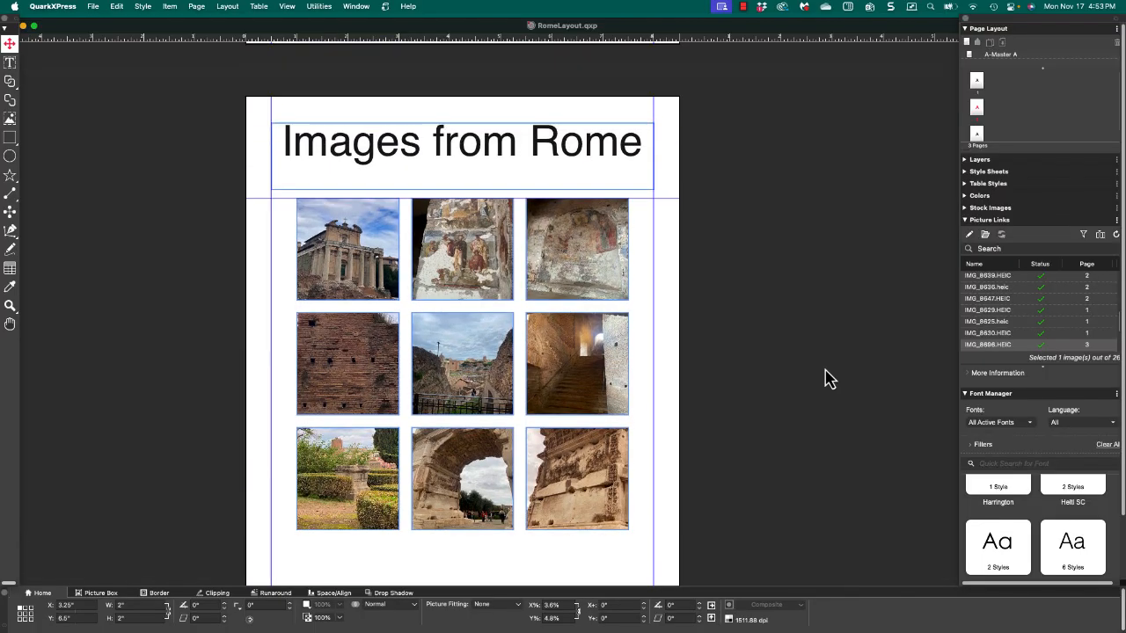
scroll(827, 378, "up", 12)
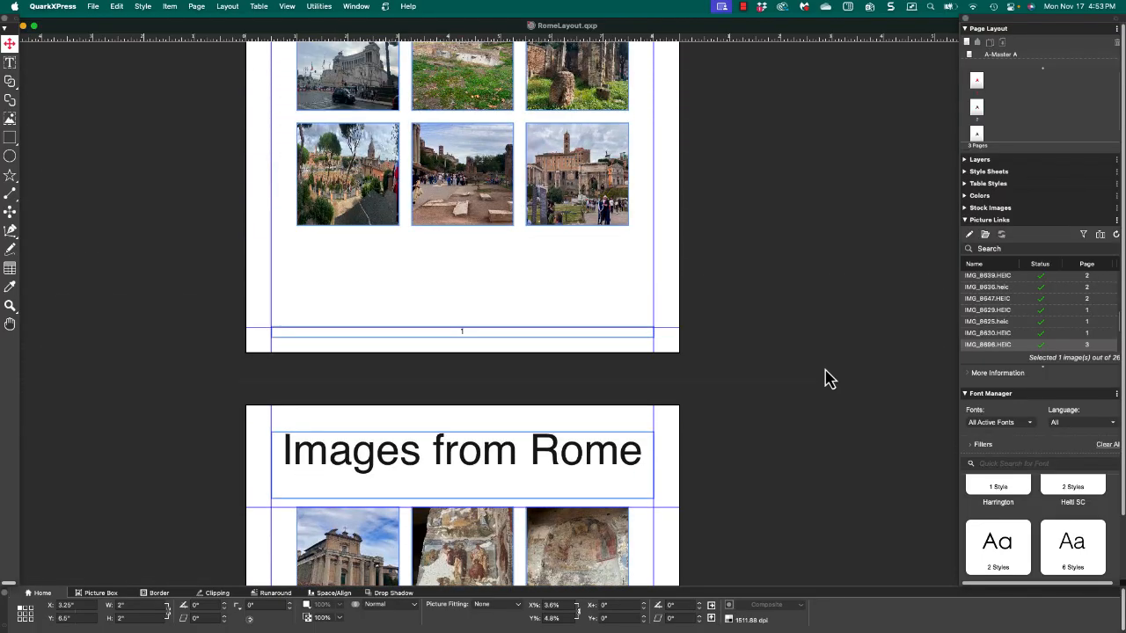
scroll(827, 378, "up", 10)
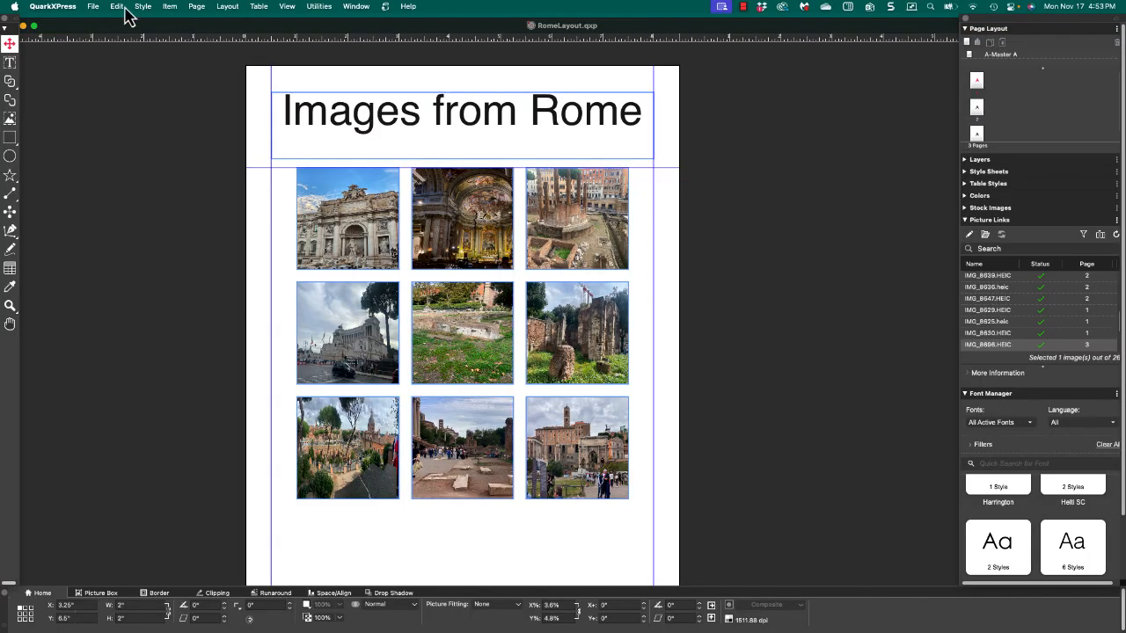
left_click(95, 9)
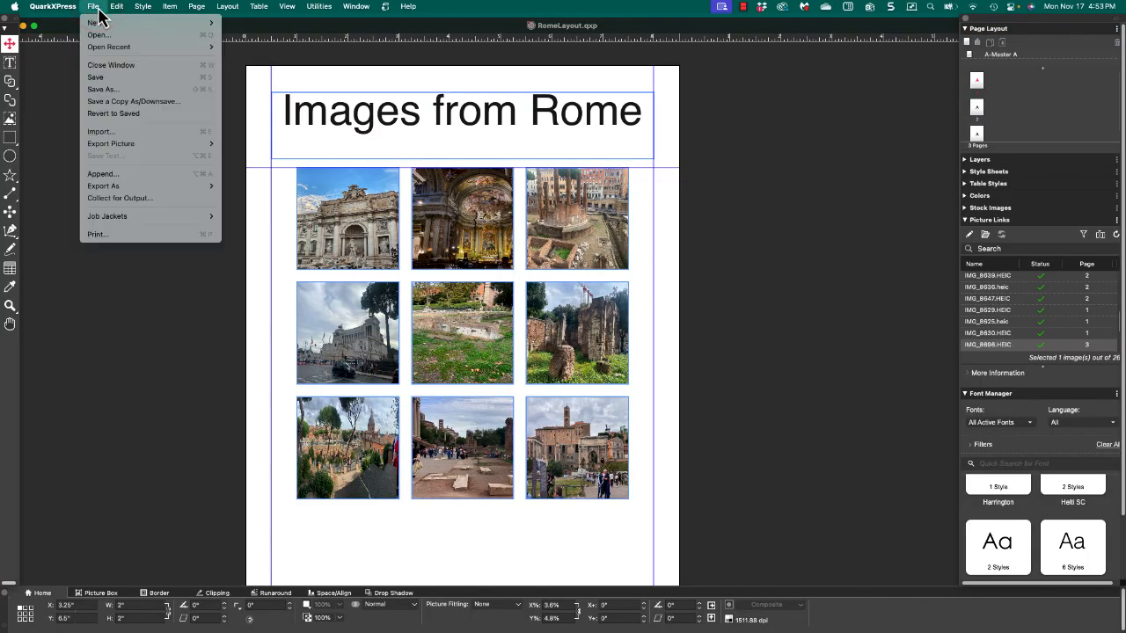
left_click(111, 113)
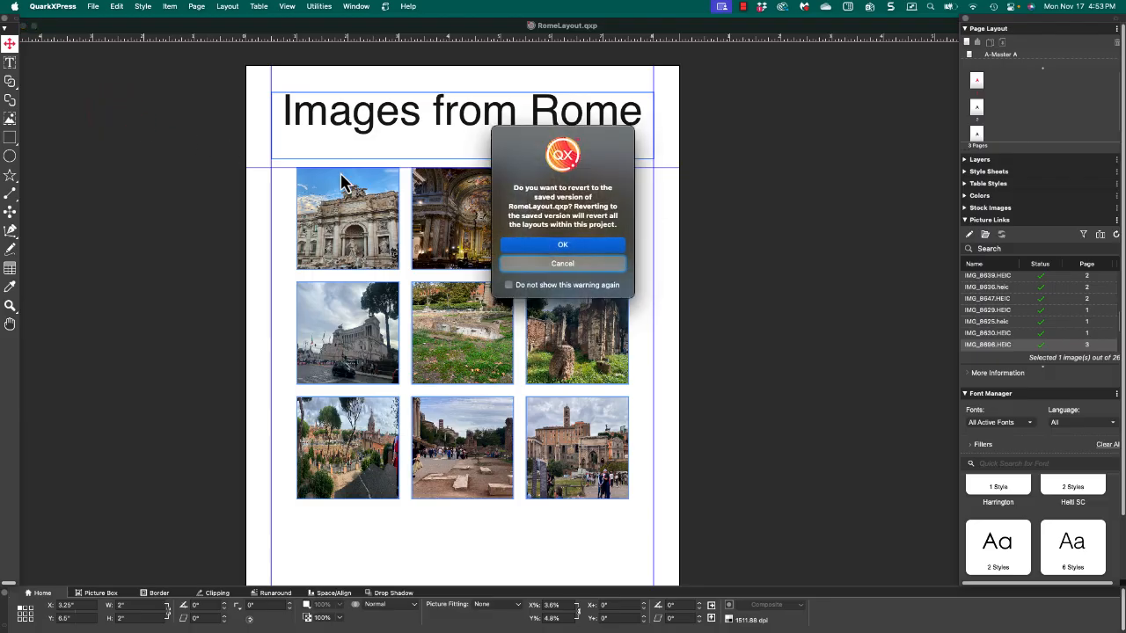
left_click(549, 246)
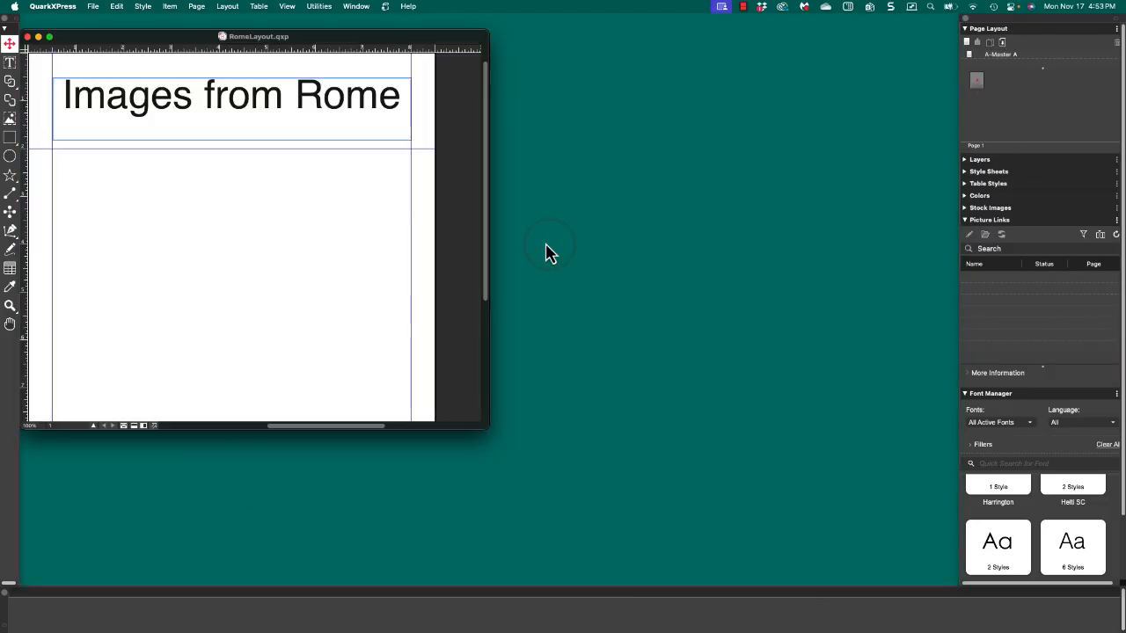
left_click_drag(422, 35, 445, 9)
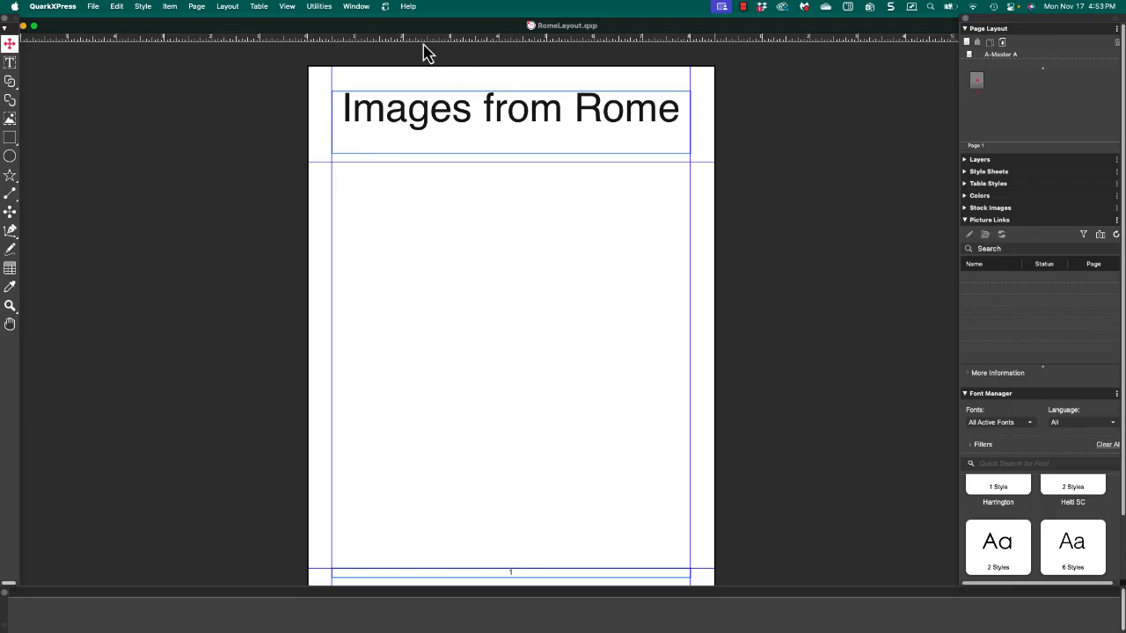
- Run ImageGrid on the Rome folder with rounded-corner boxes at a fixed size of 3" by 3" and pictures stretched to the box
left_click(319, 7)
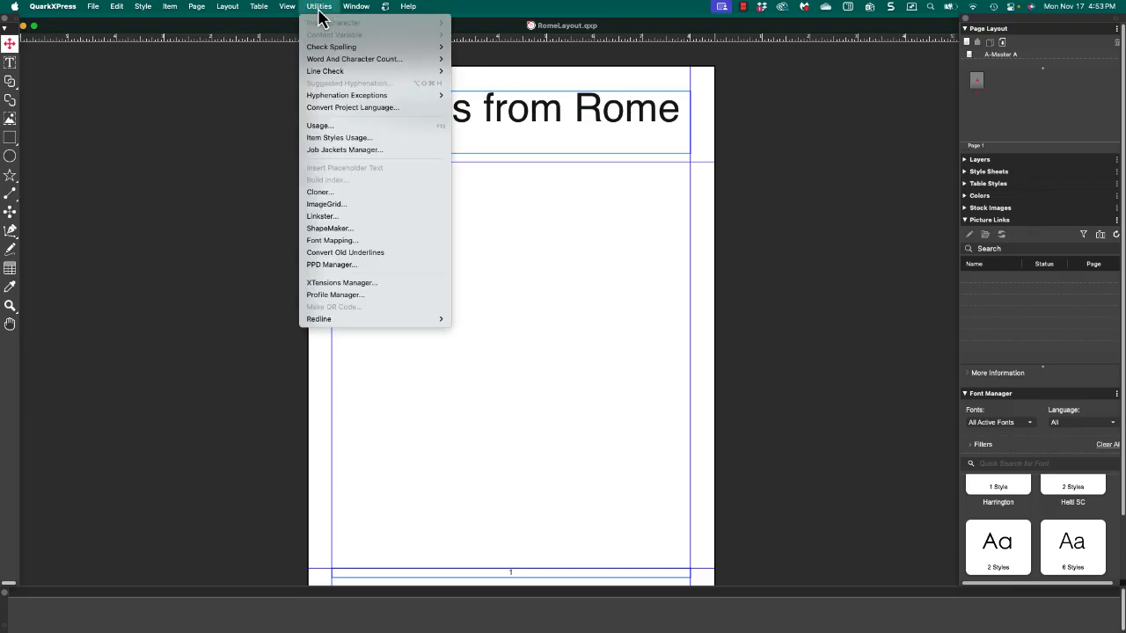
left_click(349, 204)
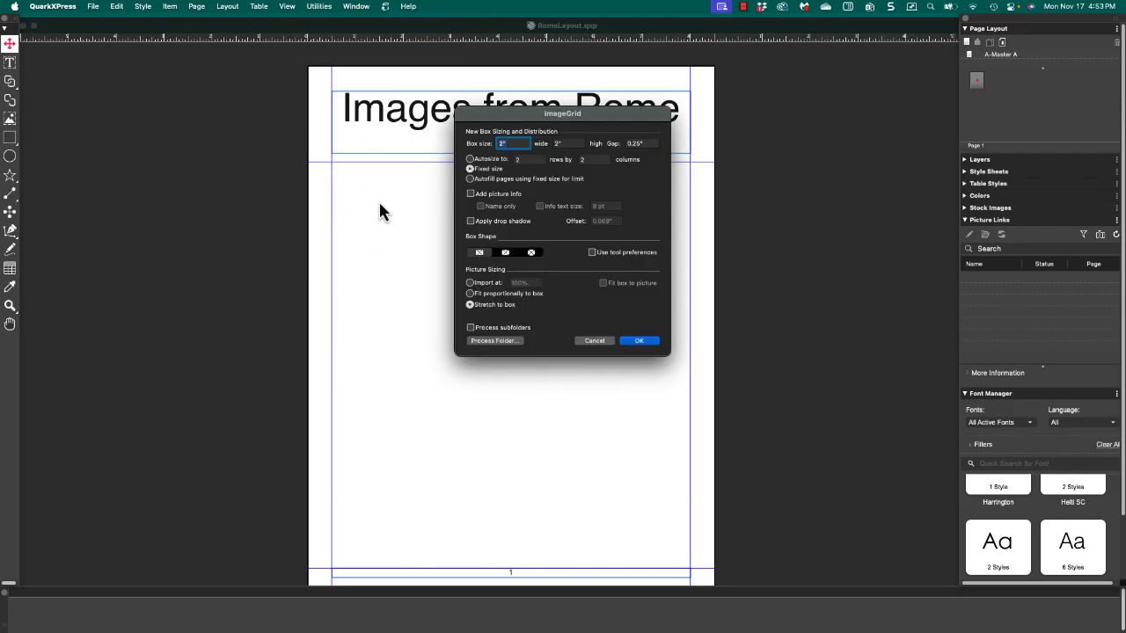
left_click(510, 143)
type("3")
left_click(567, 144)
type("3")
left_click(507, 253)
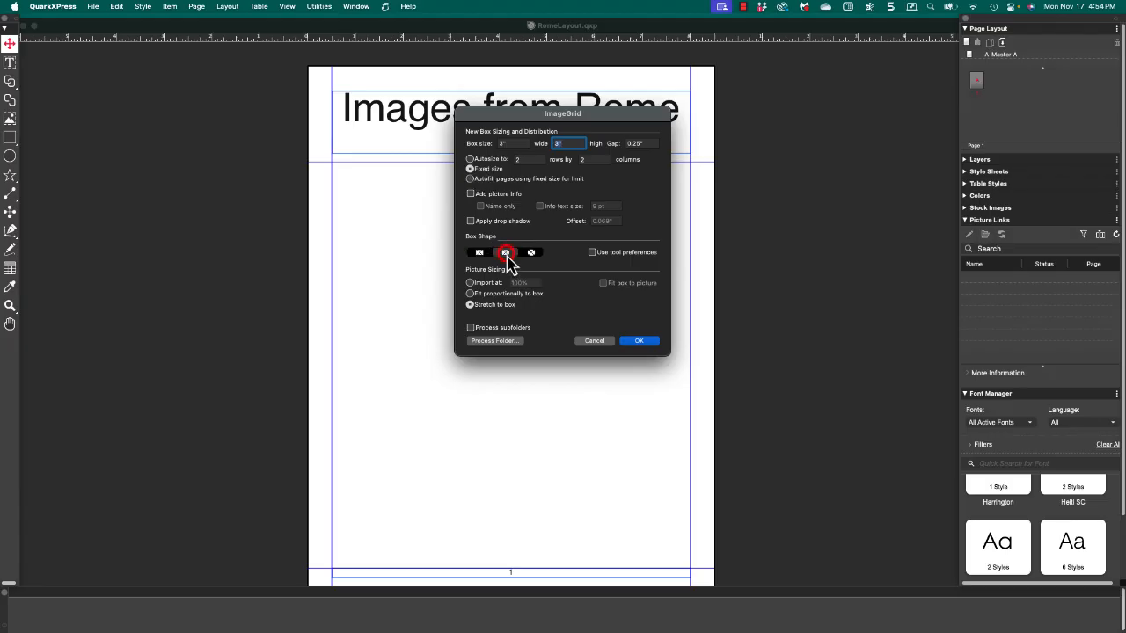
left_click(504, 345)
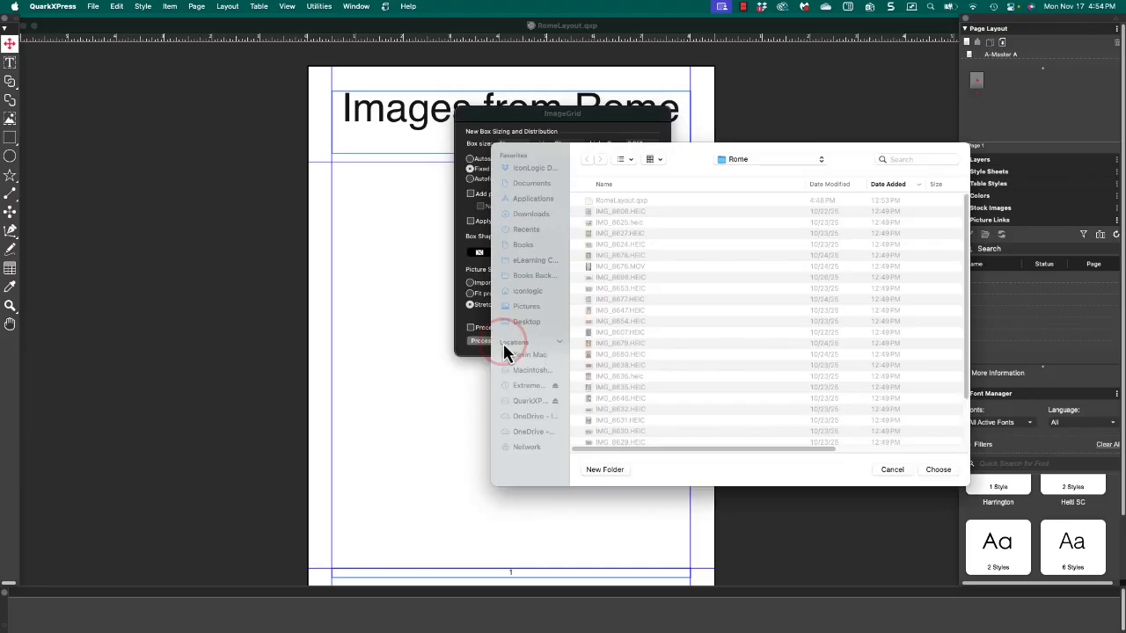
left_click(938, 470)
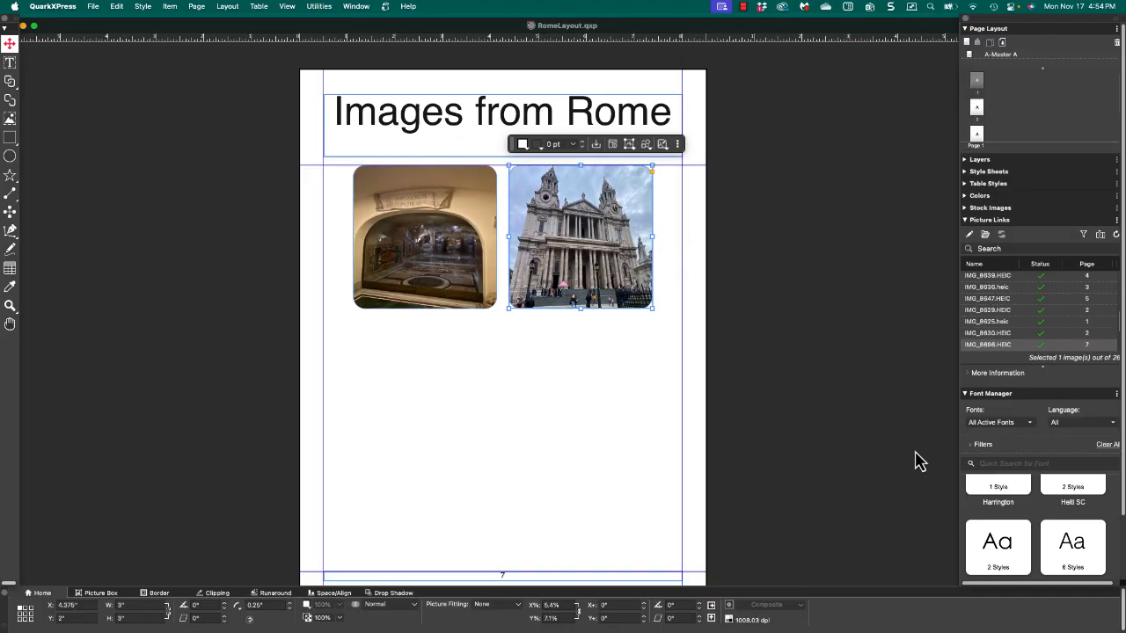
- Examine the rounded-corner picture grids on the generated pages, working back from page 7 toward the first page
scroll(840, 363, "up", 3)
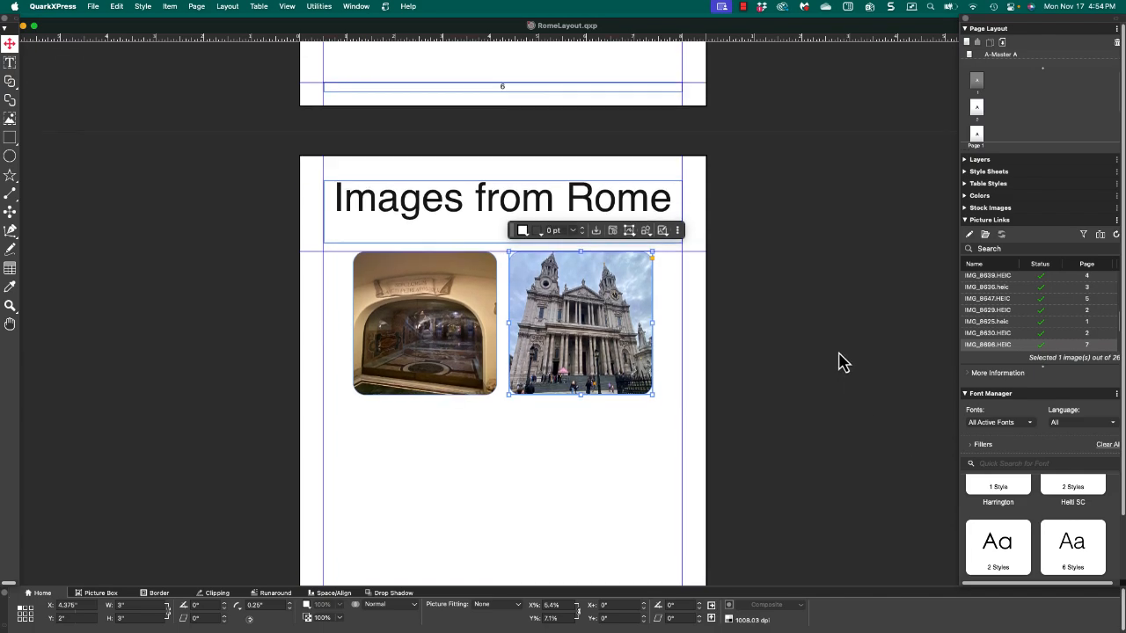
scroll(840, 363, "up", 10)
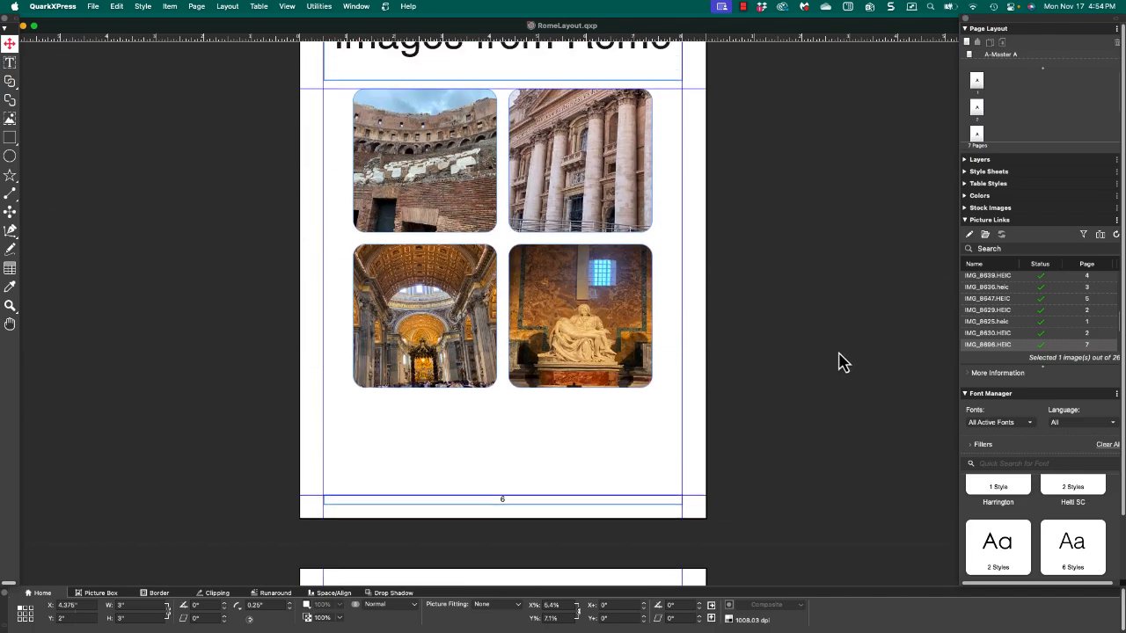
scroll(840, 363, "up", 12)
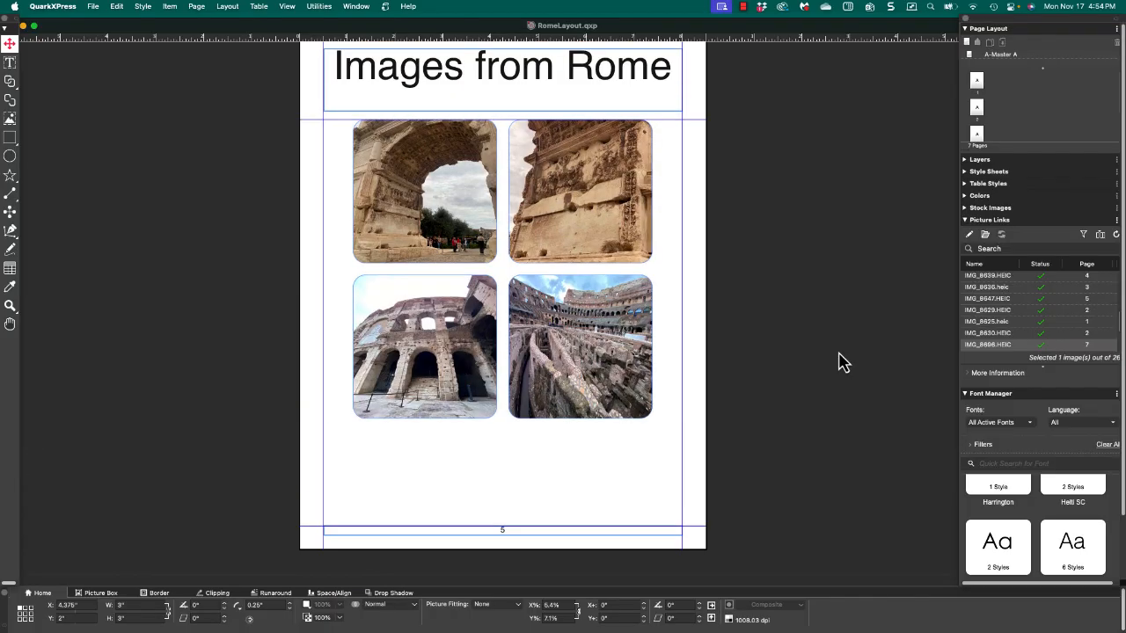
scroll(840, 363, "up", 15)
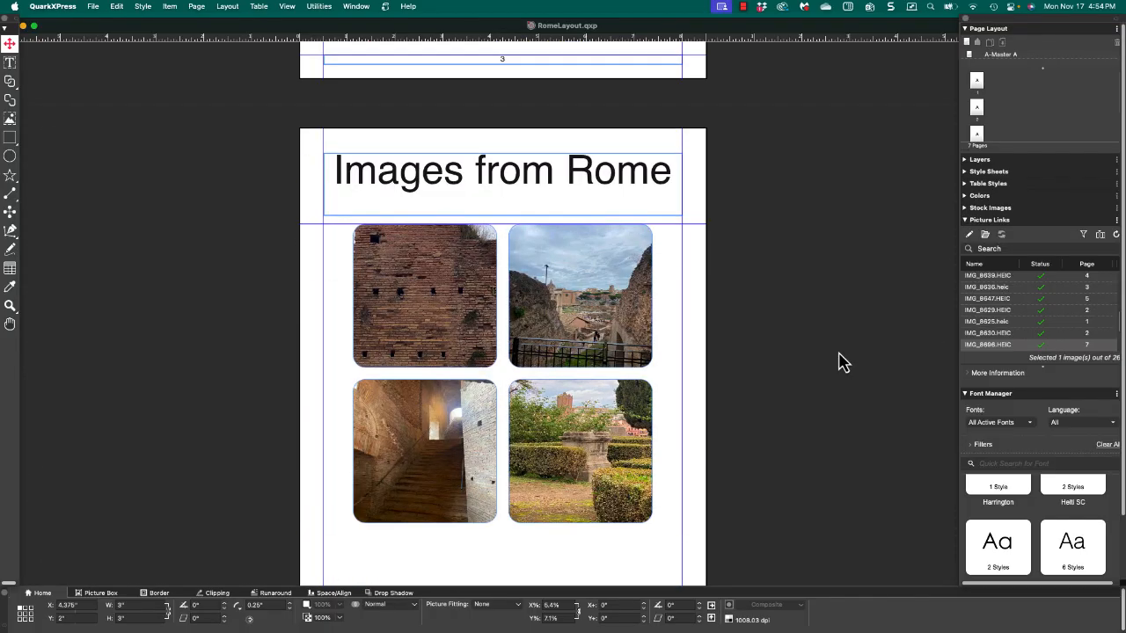
scroll(841, 362, "up", 15)
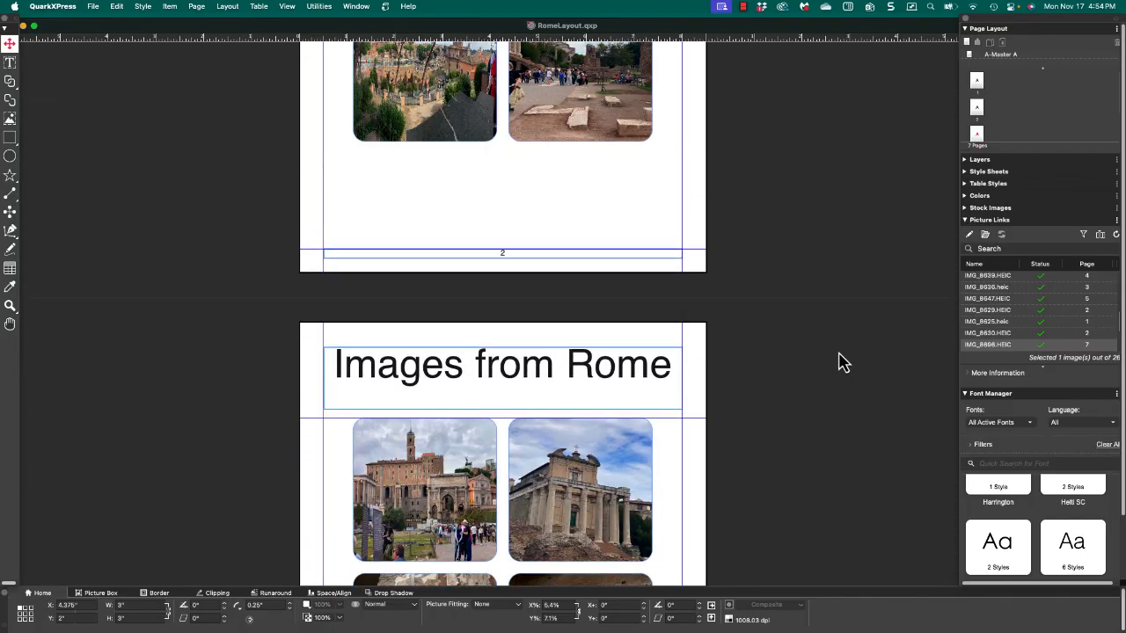
scroll(840, 363, "up", 15)
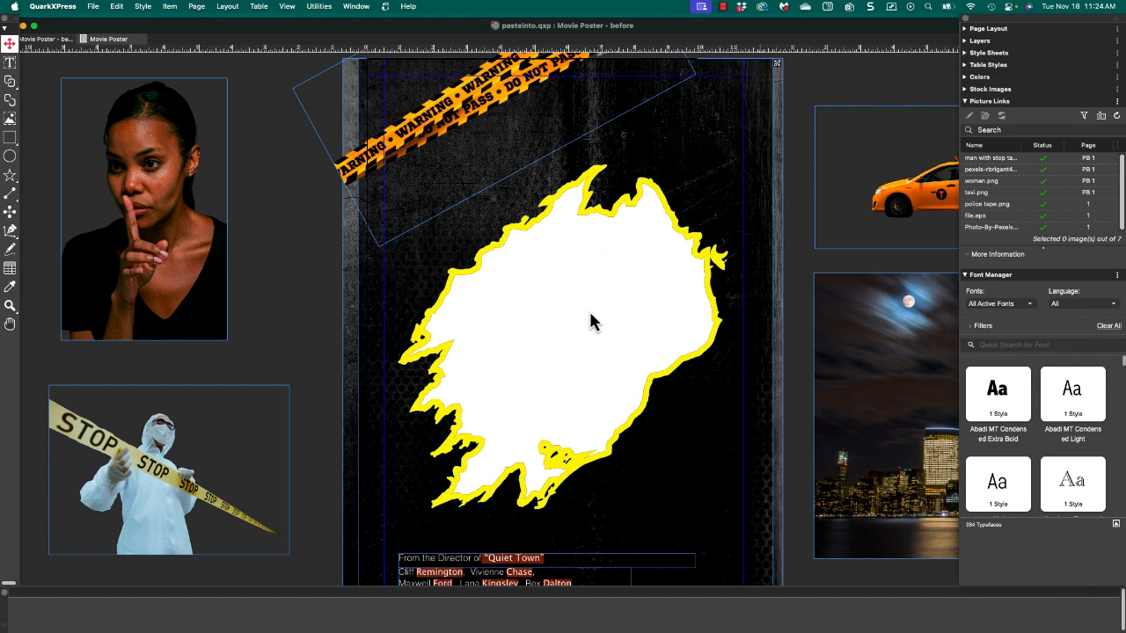
- In pasteInto.qxp, copy the night skyline picture from the pasteboard and paste it into the yellow-outlined torn shape
right_click(876, 359)
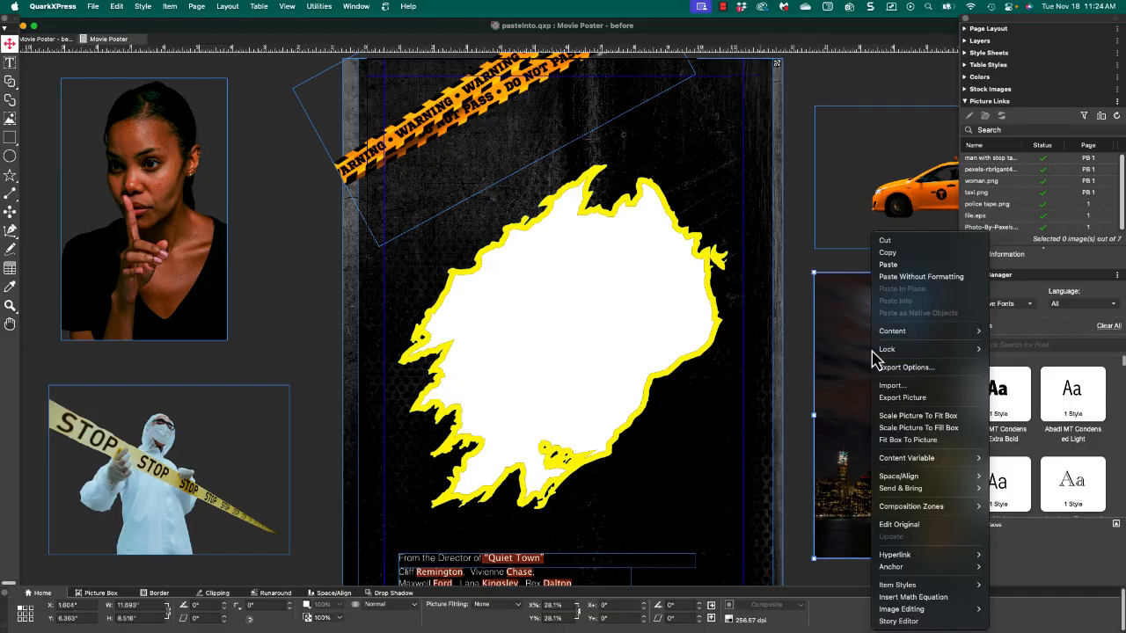
left_click(889, 255)
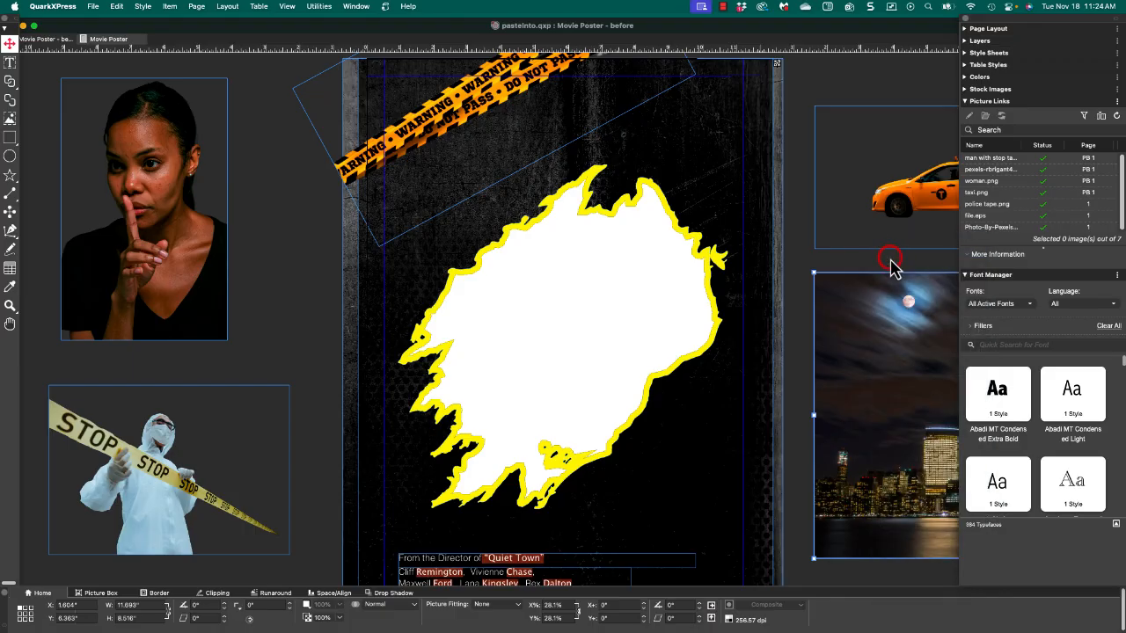
right_click(614, 226)
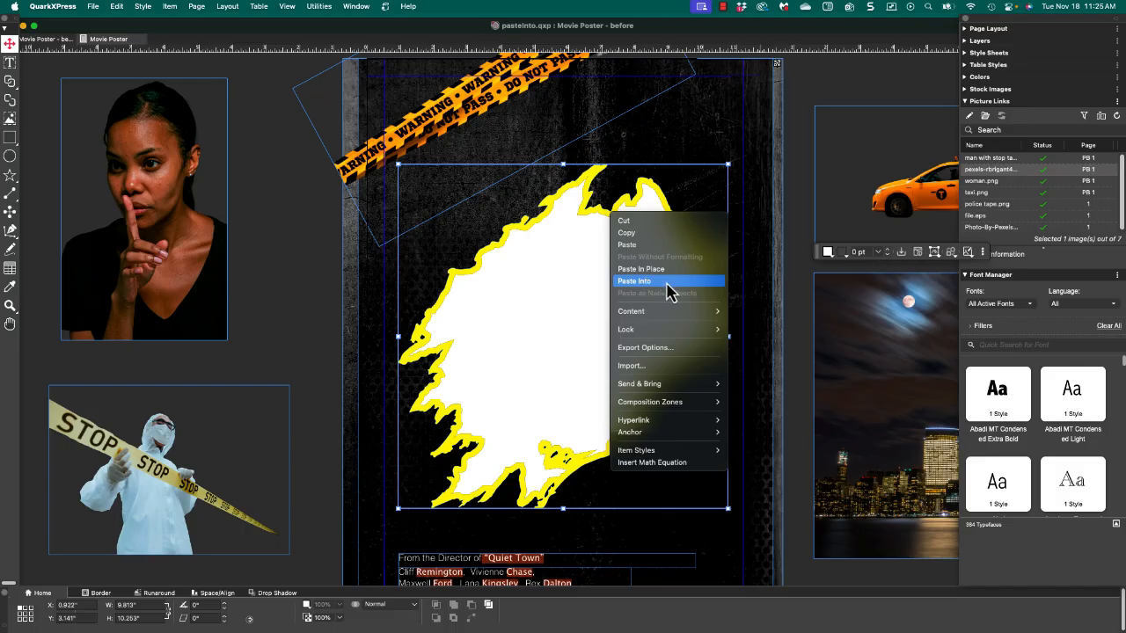
left_click(666, 280)
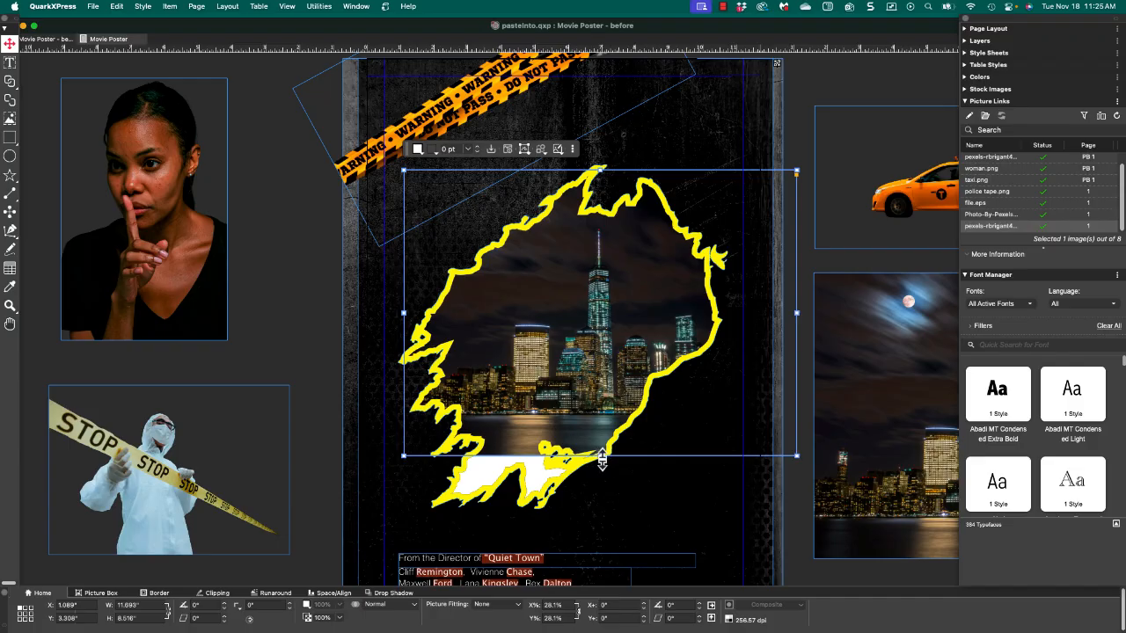
- Enlarge the pasted skyline picture to about 14.08" by 10.25" and shift its content within the box by about -2.03" horizontally and 0.18" vertically
left_click_drag(596, 458, 600, 515)
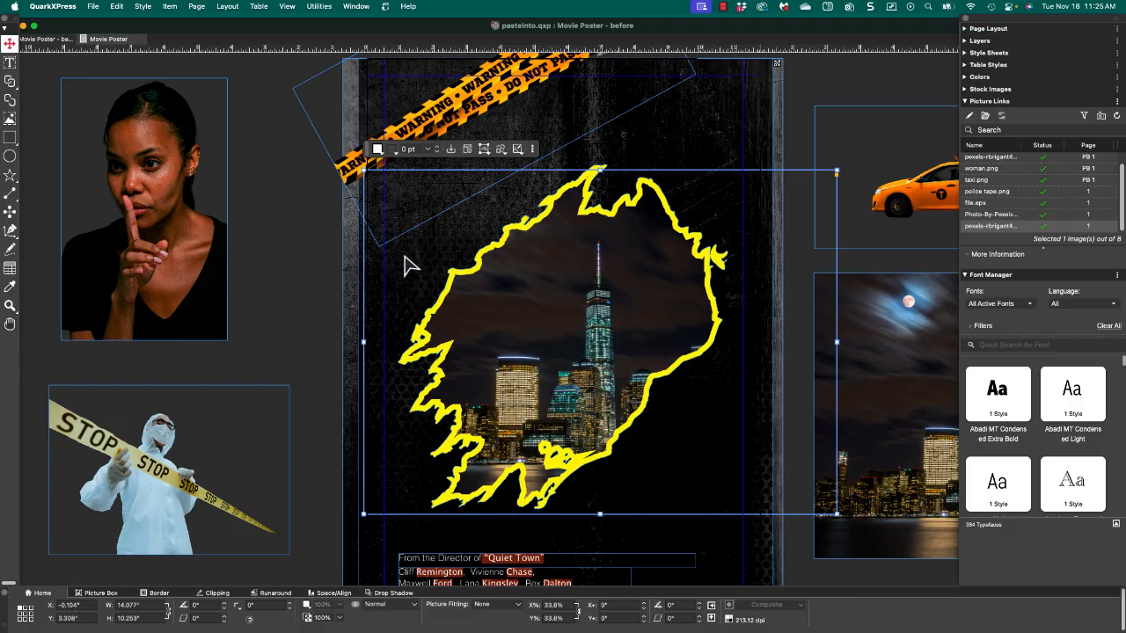
left_click(11, 123)
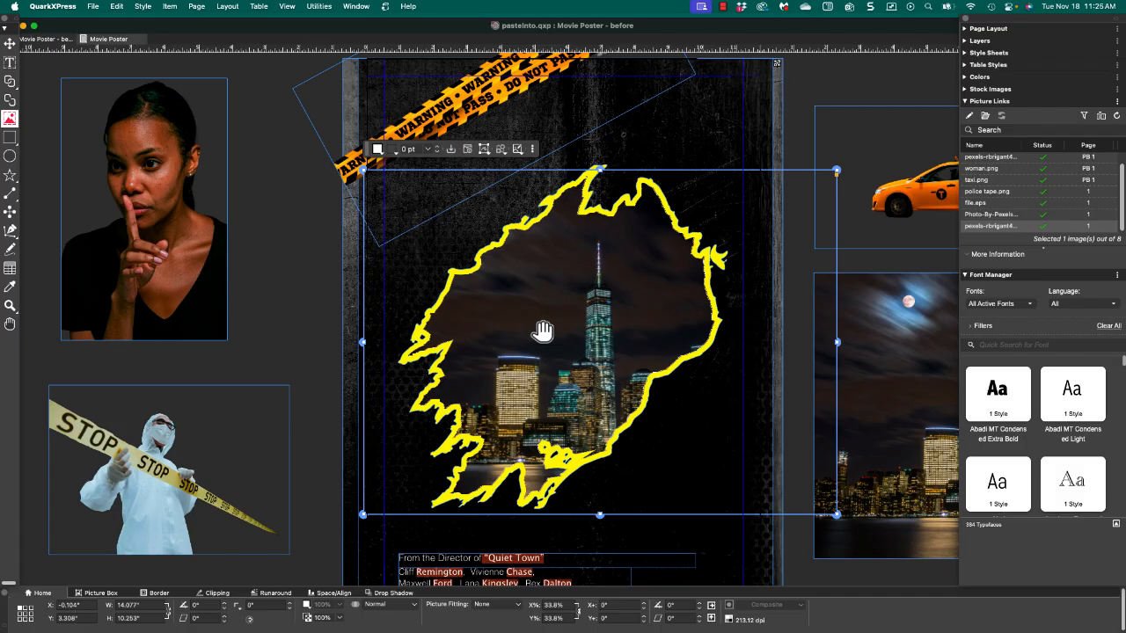
left_click_drag(543, 330, 497, 338)
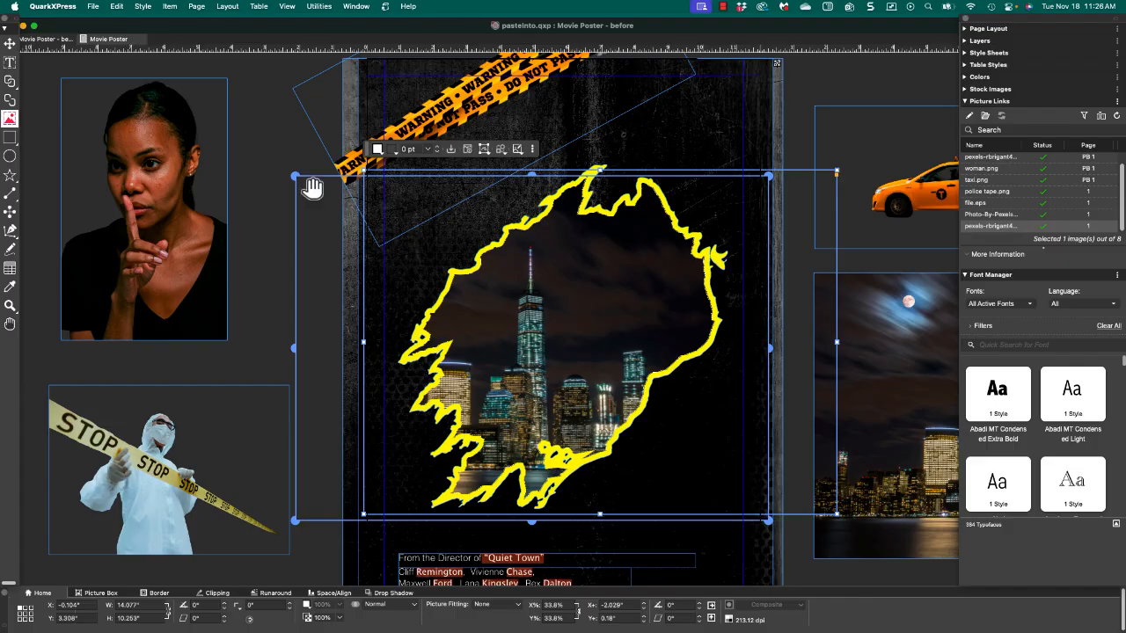
left_click(10, 44)
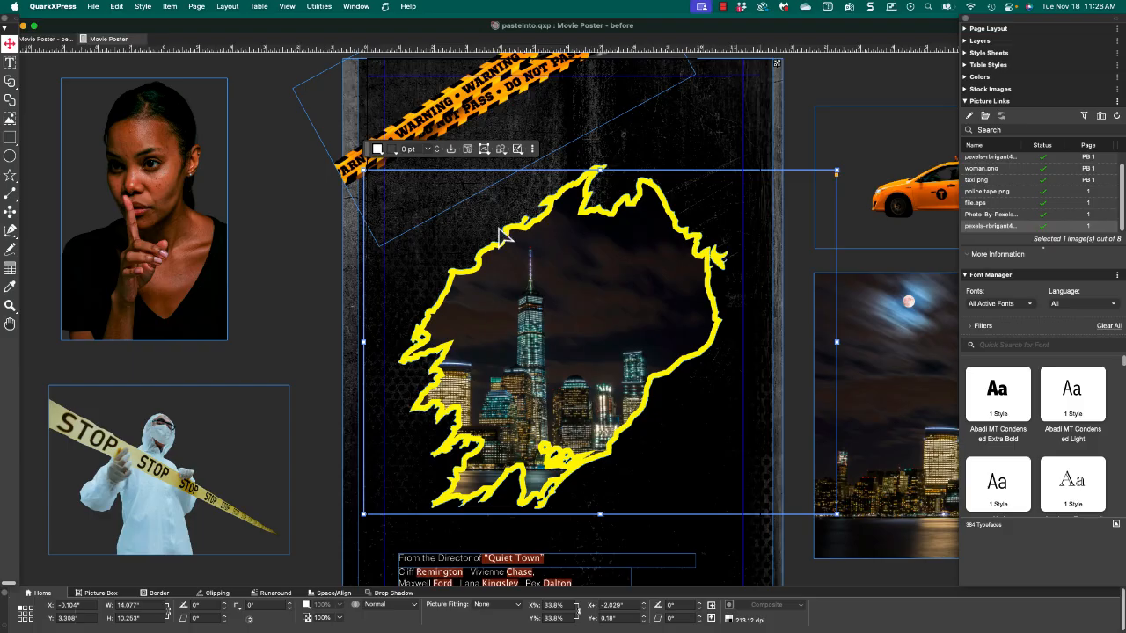
- Copy the picture of the woman from the pasteboard
right_click(190, 223)
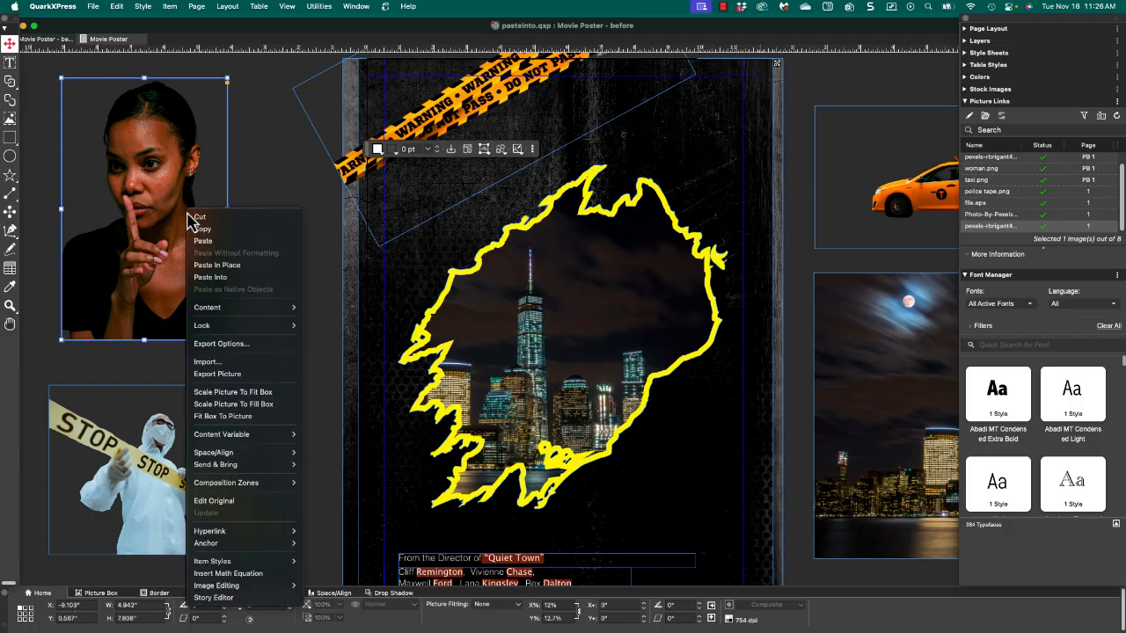
left_click(203, 230)
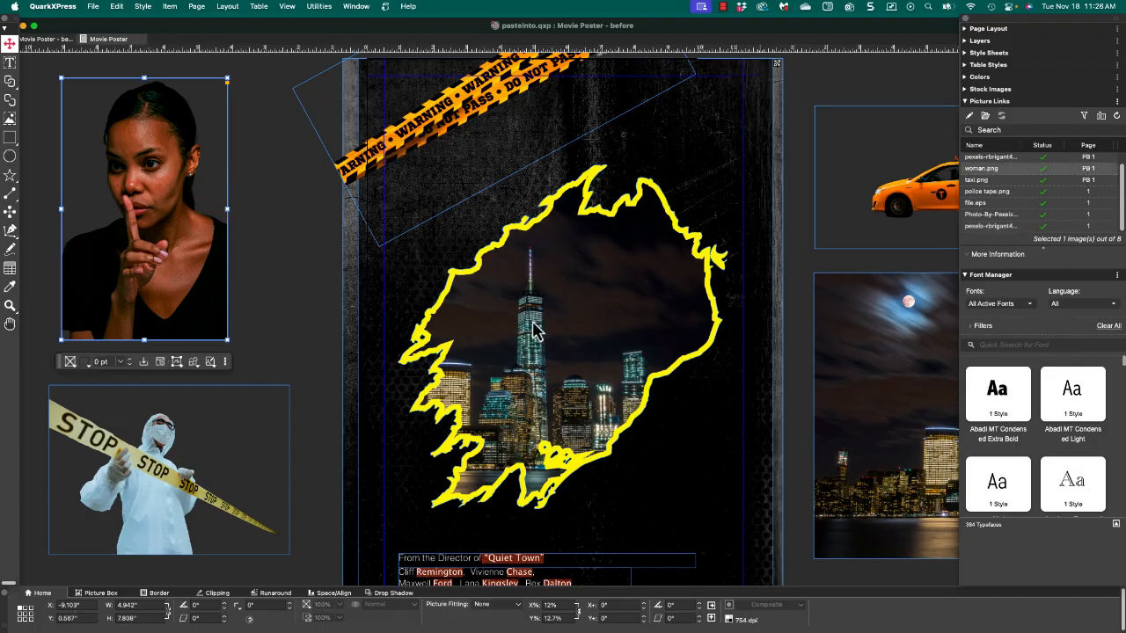
- Try pasting the woman picture into the torn shape with the skyline picture selected, and undo the paste
right_click(534, 330)
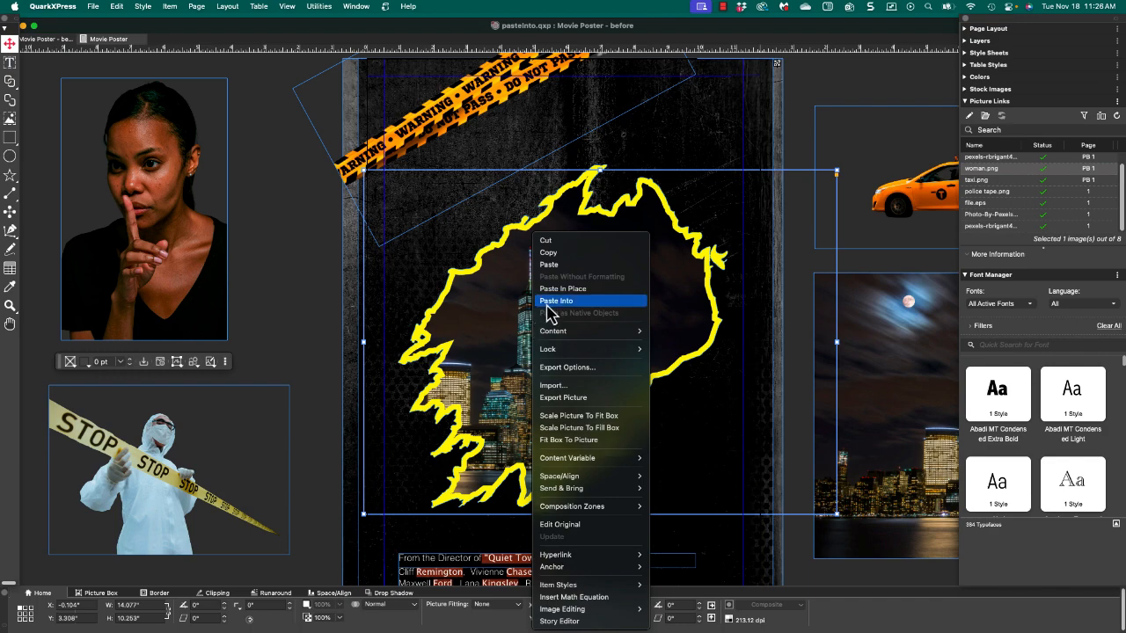
left_click(547, 303)
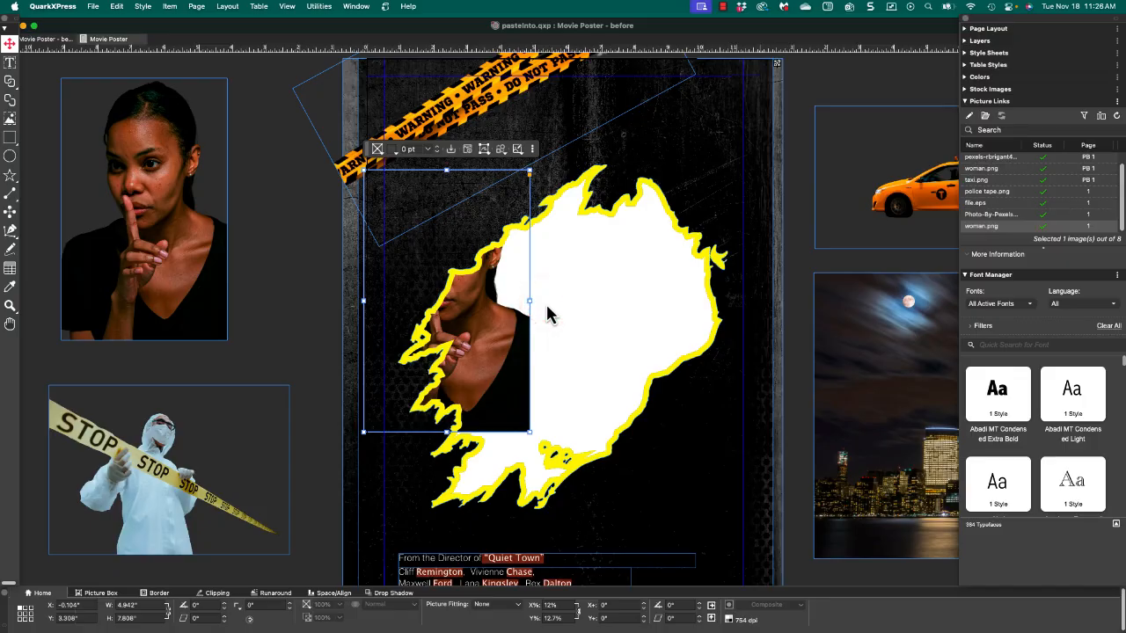
key("super+z")
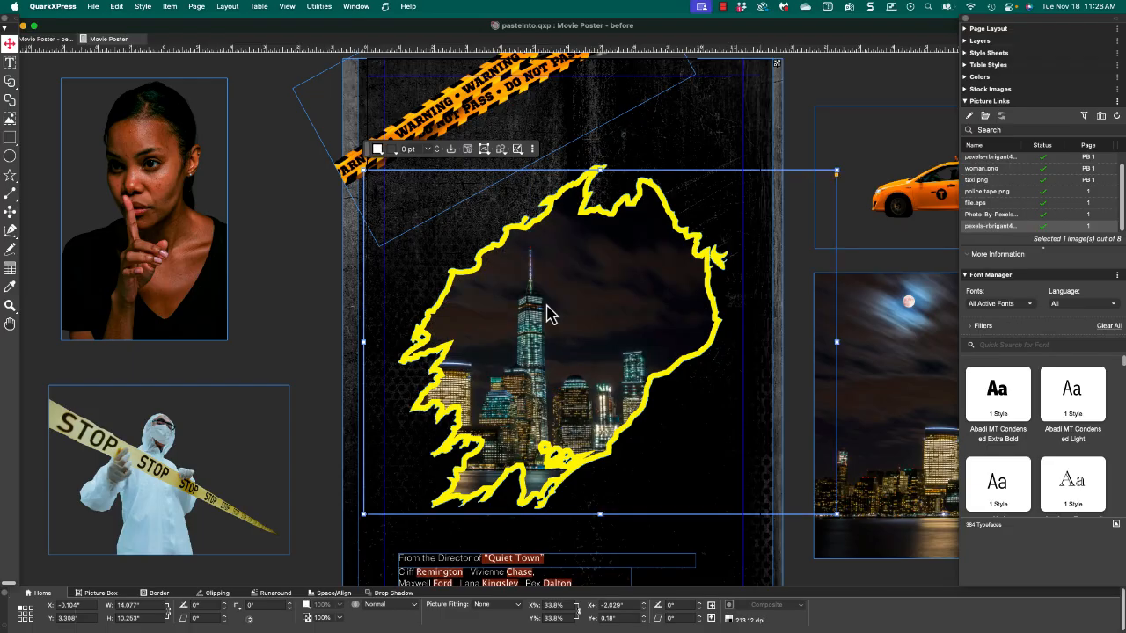
- Paste the copied woman picture into the yellow-outlined torn shape and move it to the shape's lower right, over the skyline
left_click(313, 247)
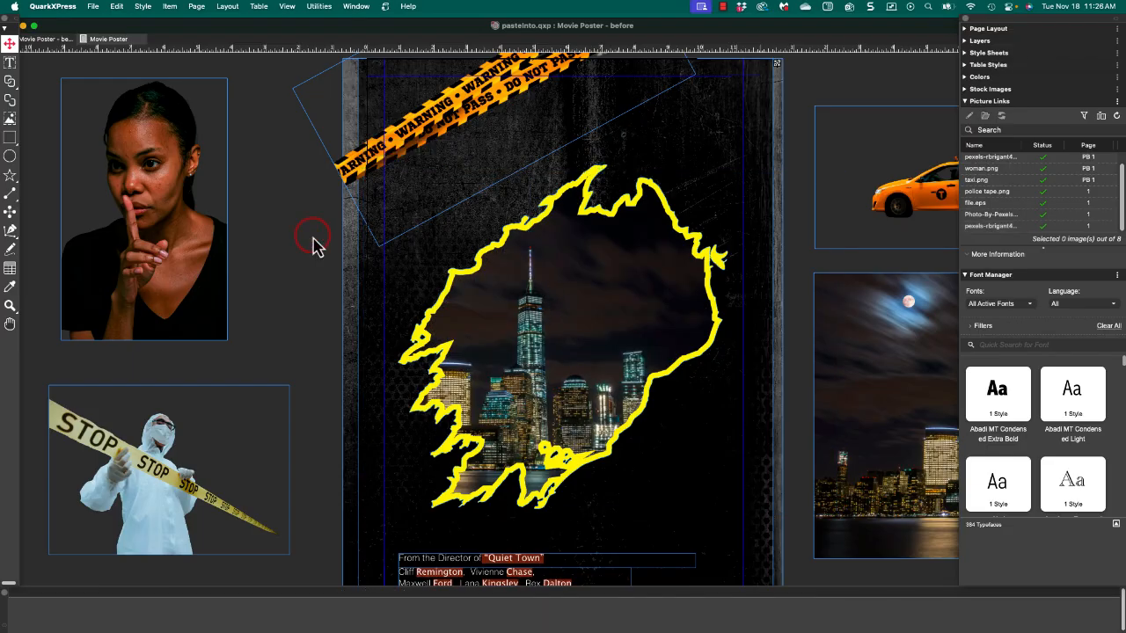
left_click(517, 239)
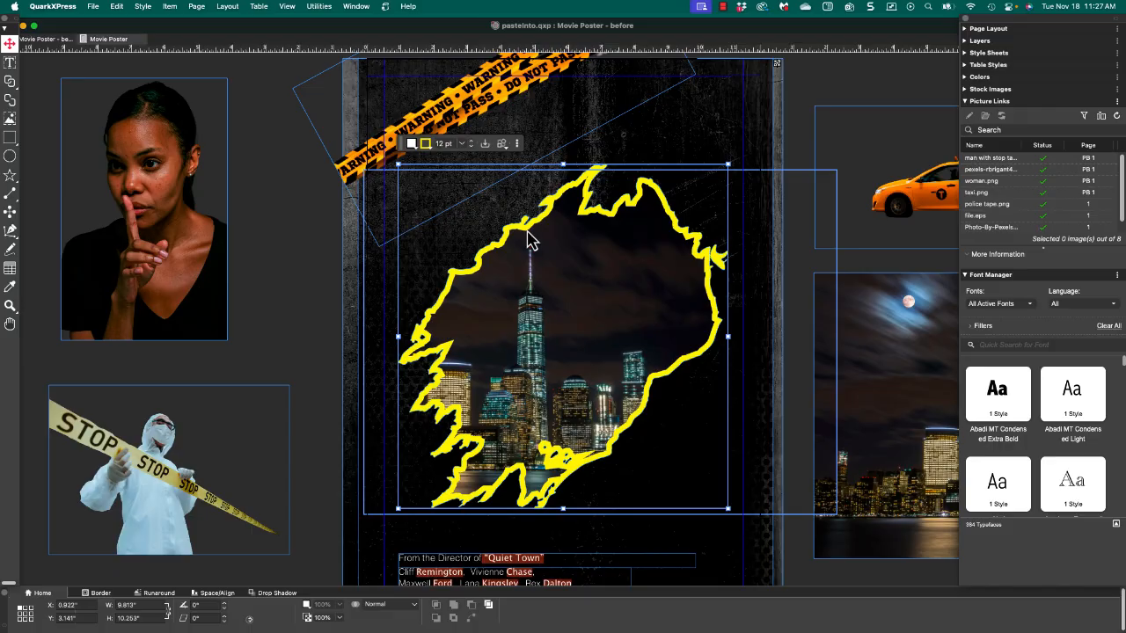
right_click(529, 240)
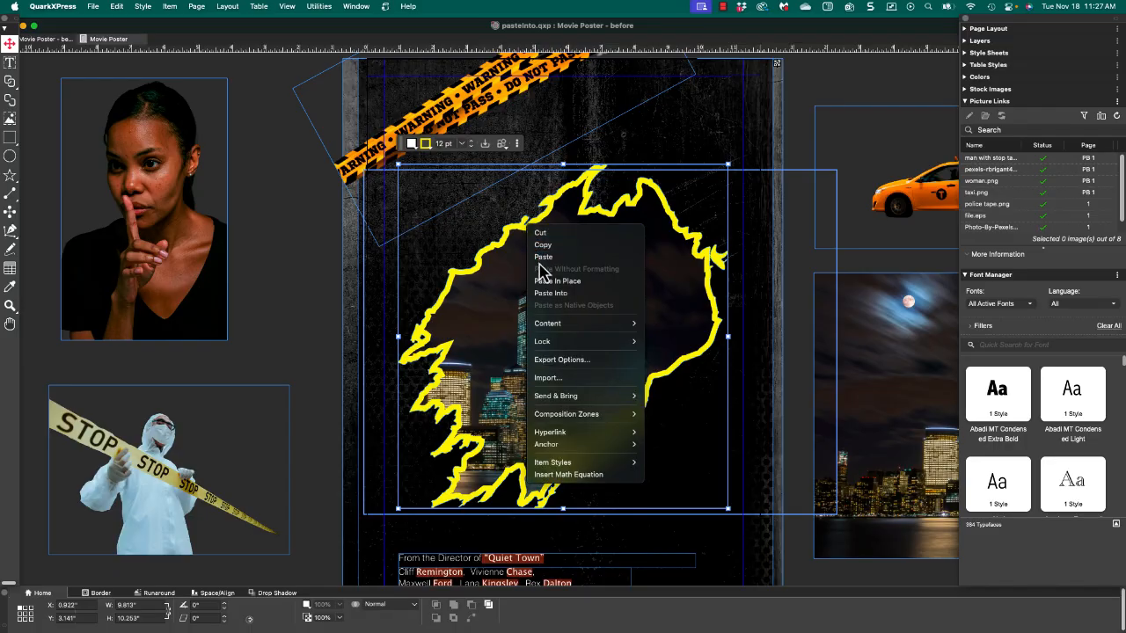
left_click(549, 292)
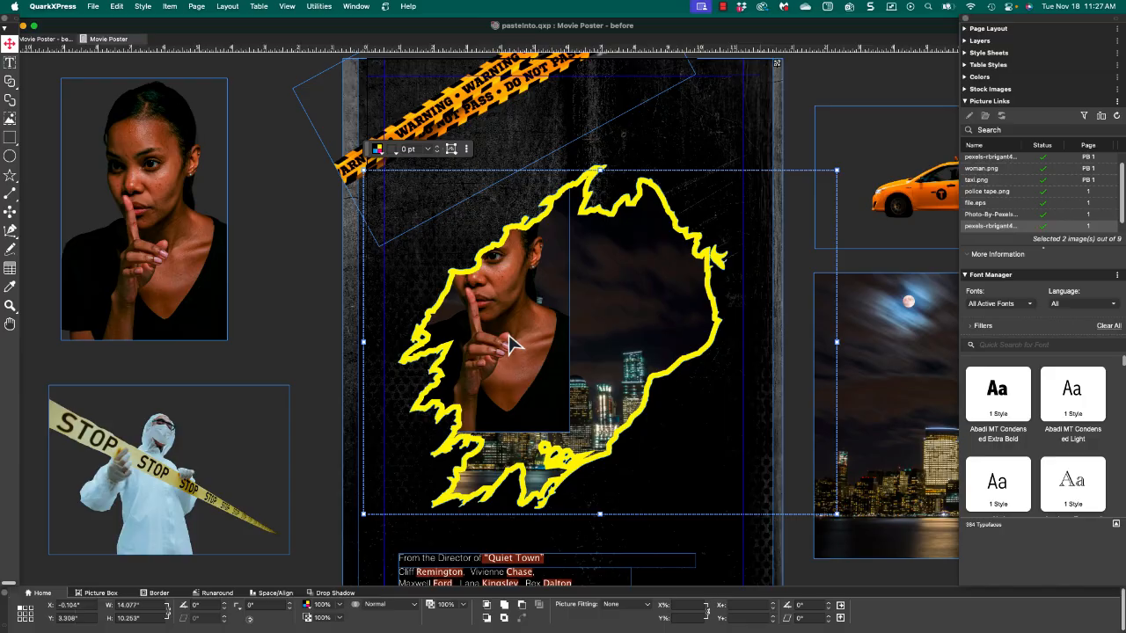
left_click_drag(515, 334, 628, 427)
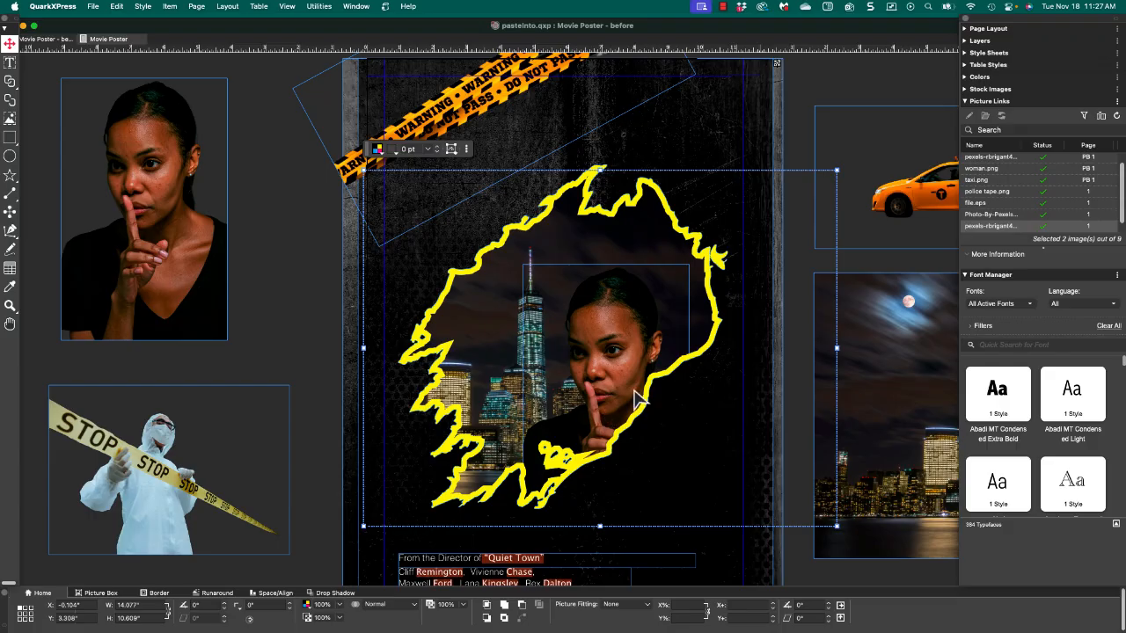
- Copy the taxi picture from the pasteboard, paste it into the torn shape and move it to the shape's lower left
right_click(903, 204)
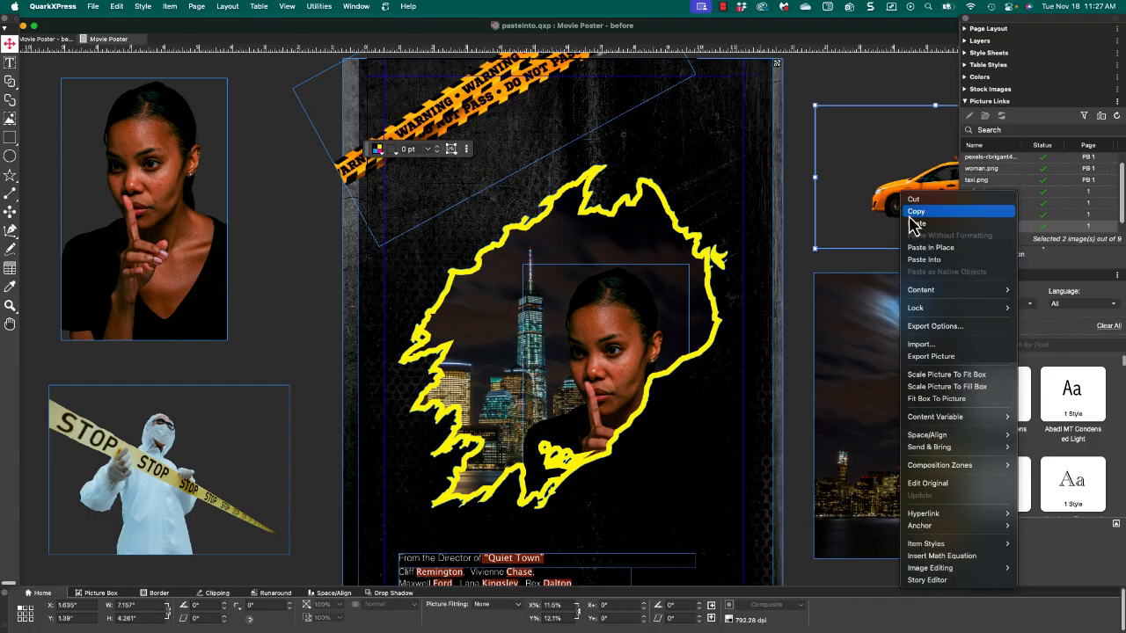
left_click(911, 213)
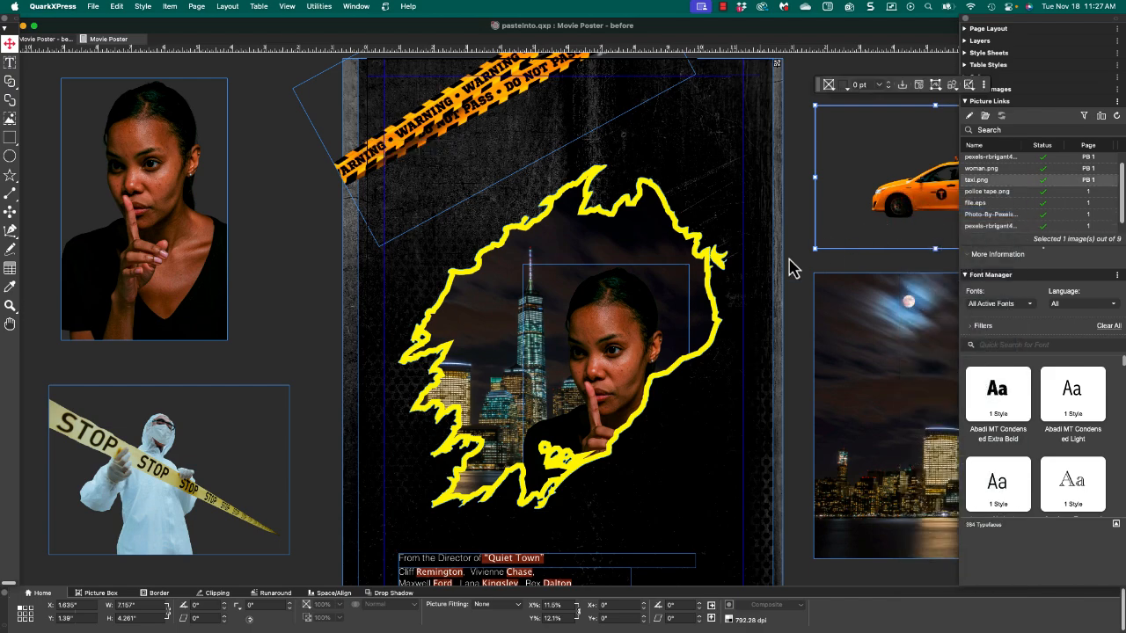
left_click(544, 349)
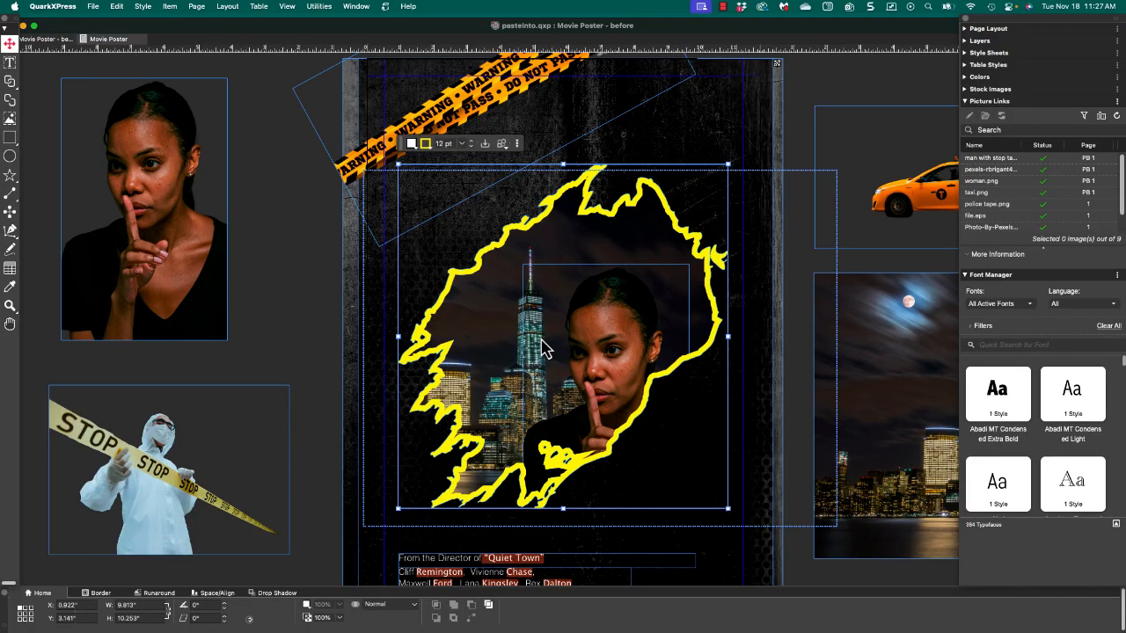
right_click(544, 349)
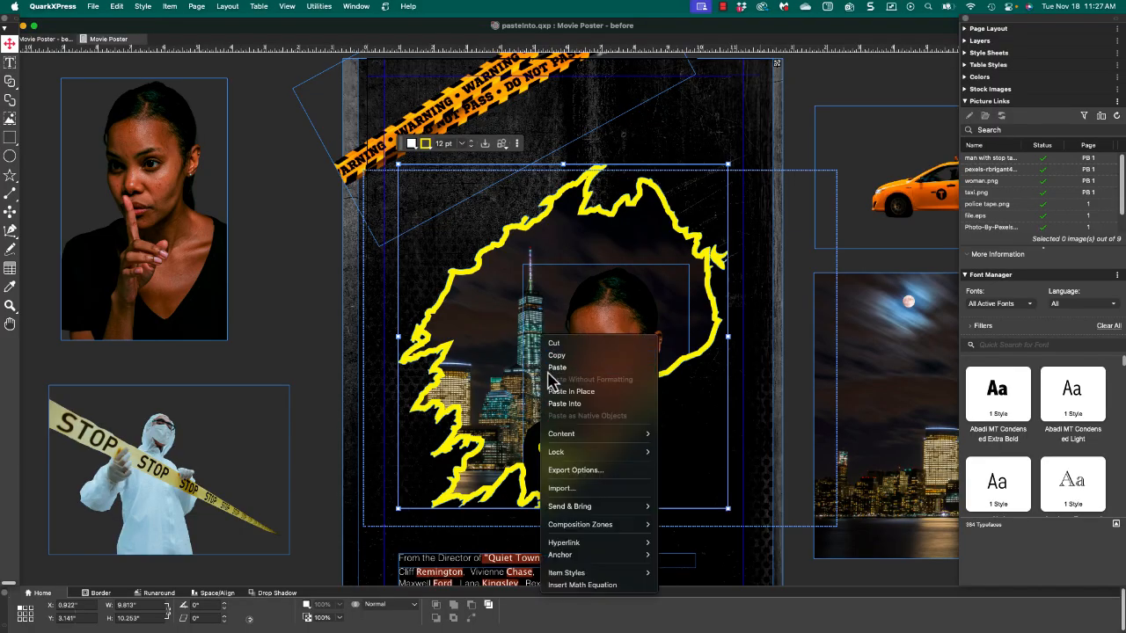
left_click(570, 404)
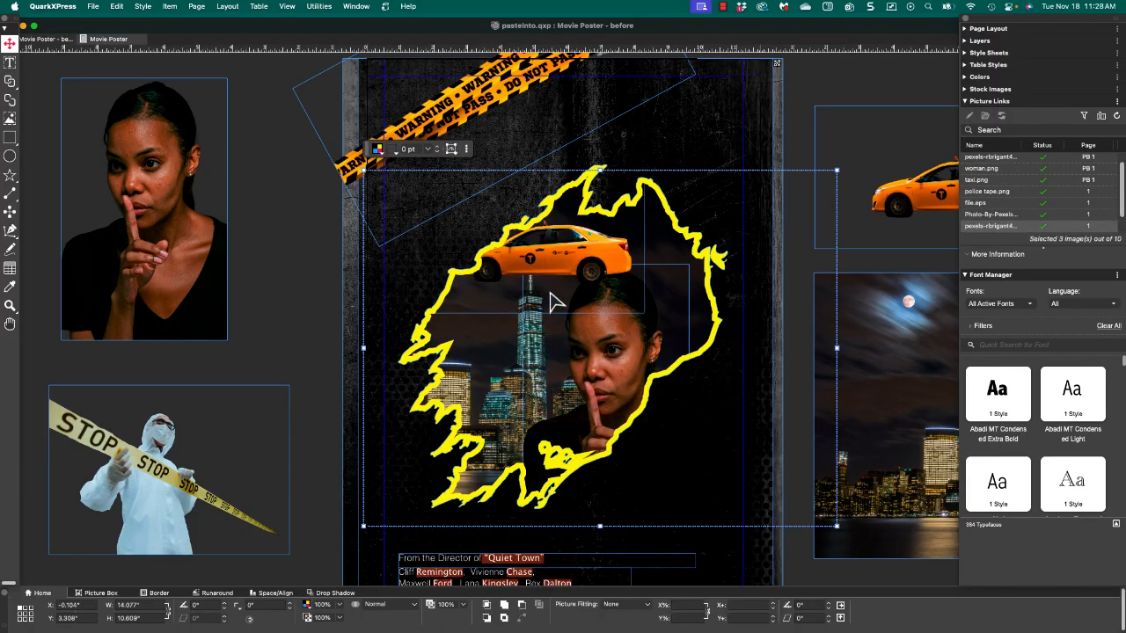
left_click_drag(545, 254, 499, 421)
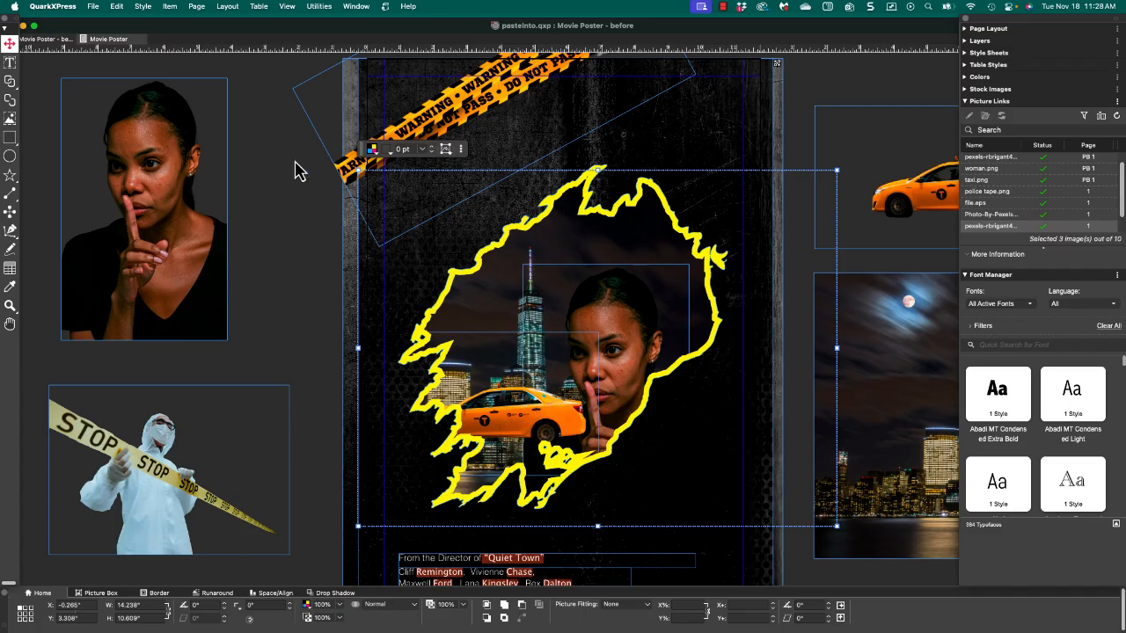
- Send the pasted taxi picture one level backward within the torn shape and deselect it
left_click(10, 121)
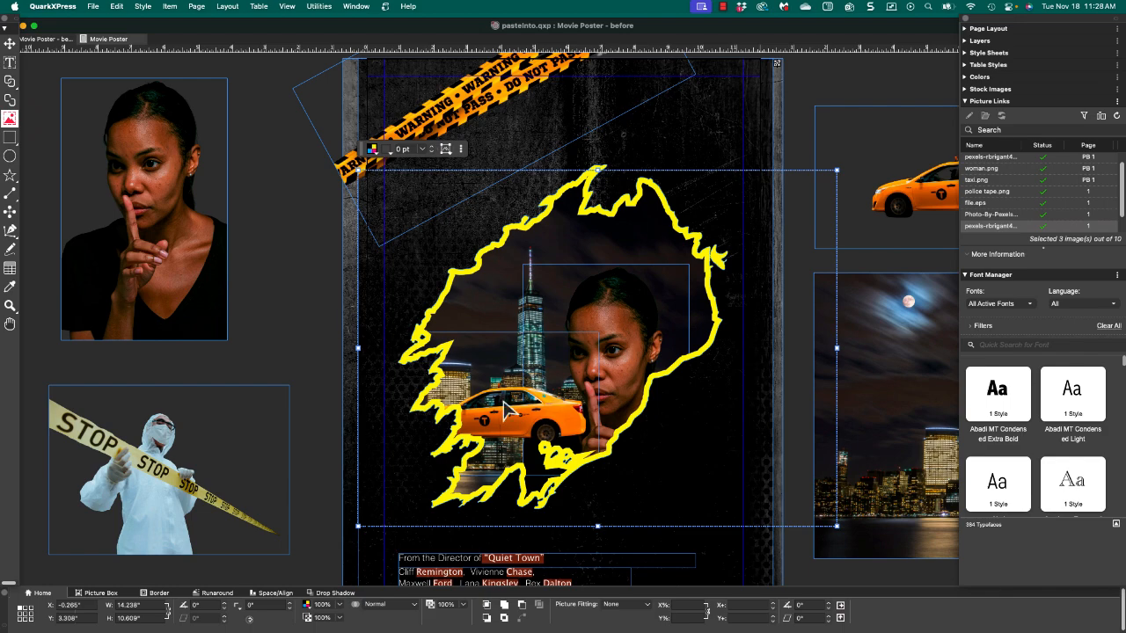
left_click(306, 351)
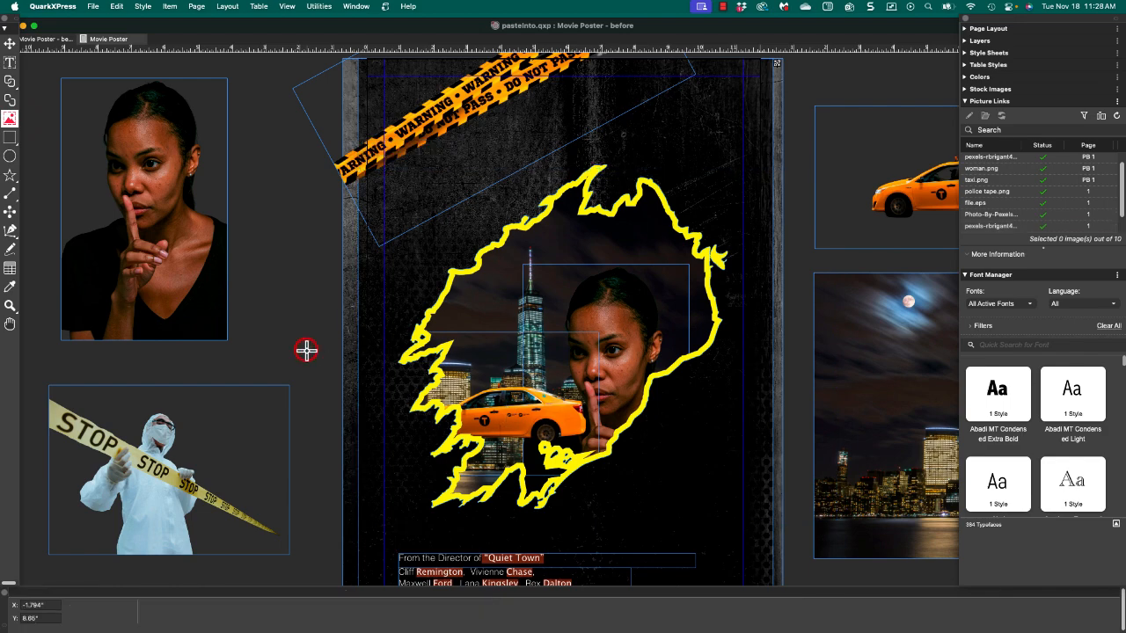
left_click(515, 438)
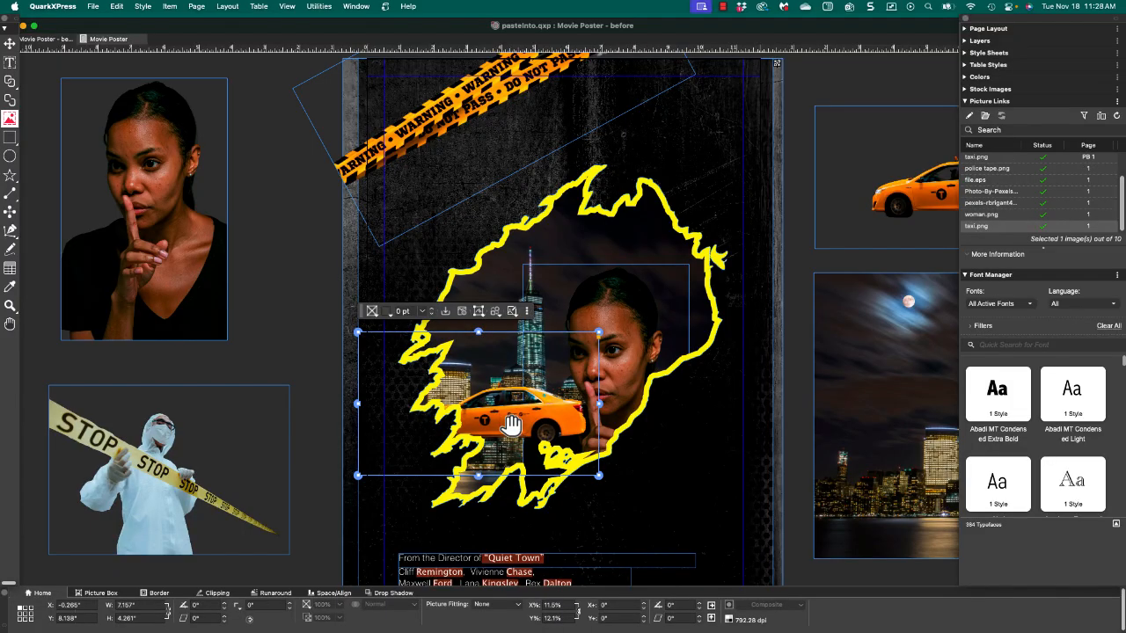
right_click(514, 433)
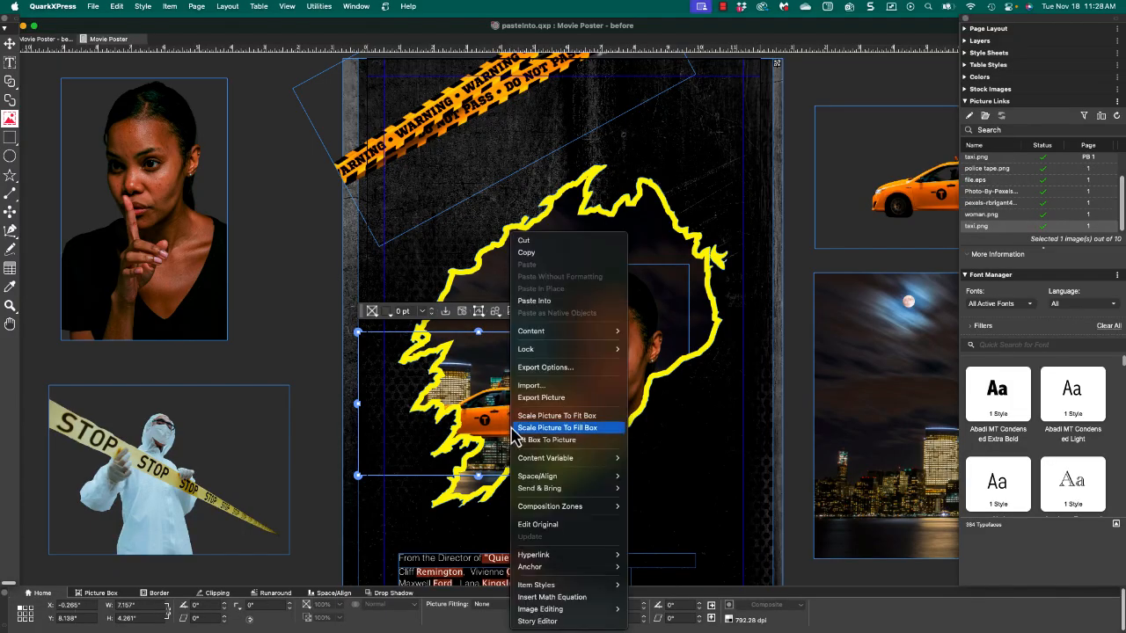
mouse_move(576, 489)
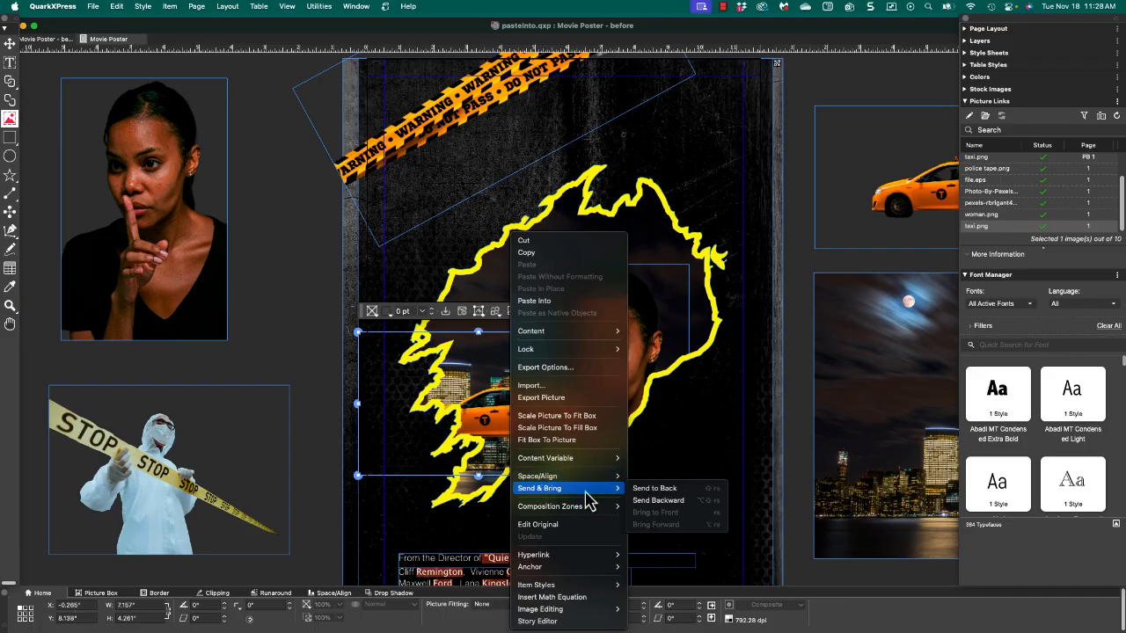
left_click(646, 500)
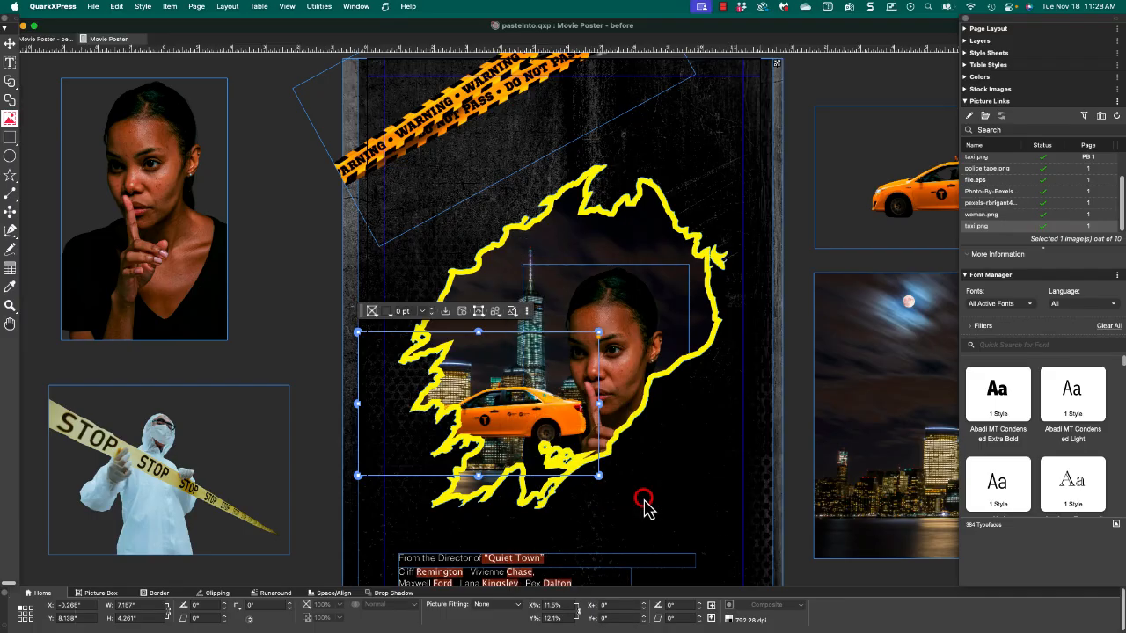
left_click(297, 282)
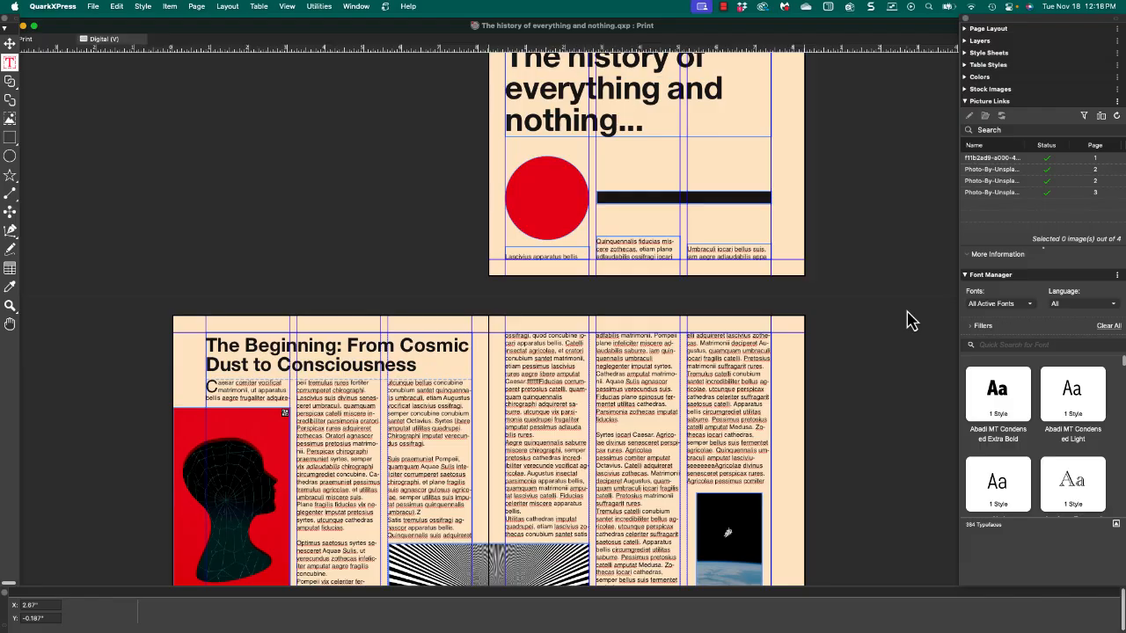
- Set Magenta as the paper color in The history of everything and nothing.qxp
left_click(966, 78)
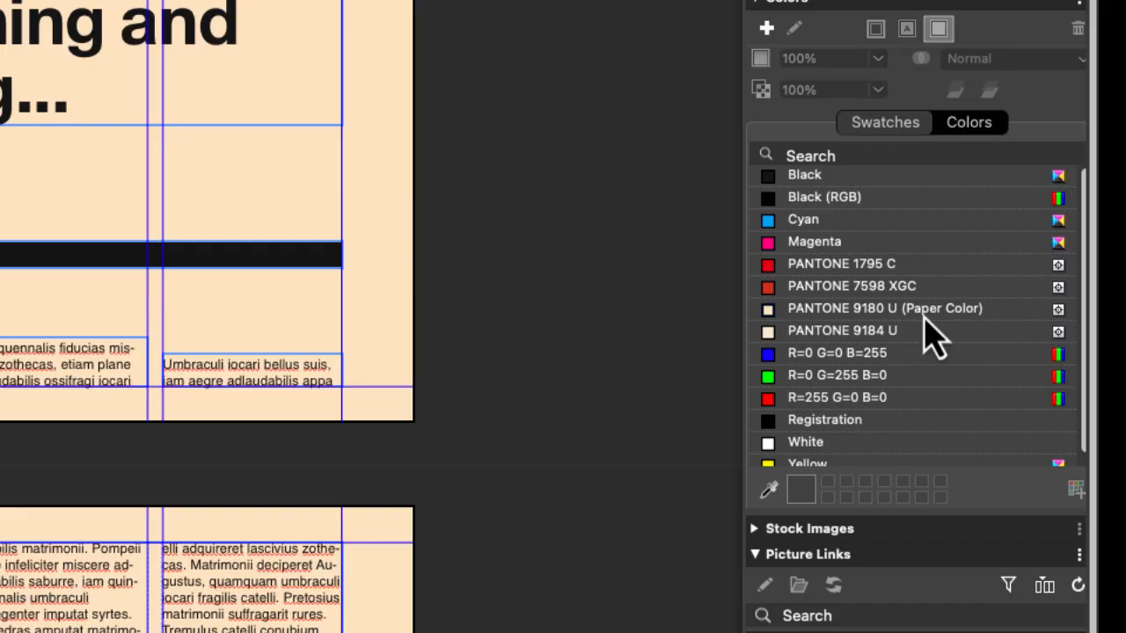
right_click(879, 268)
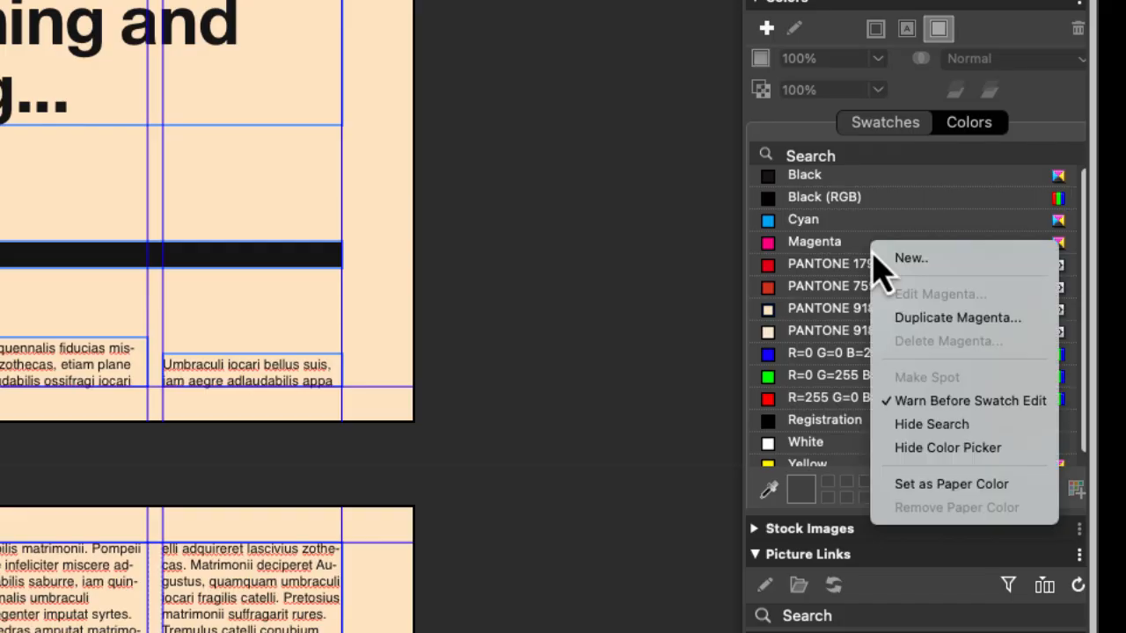
left_click(930, 485)
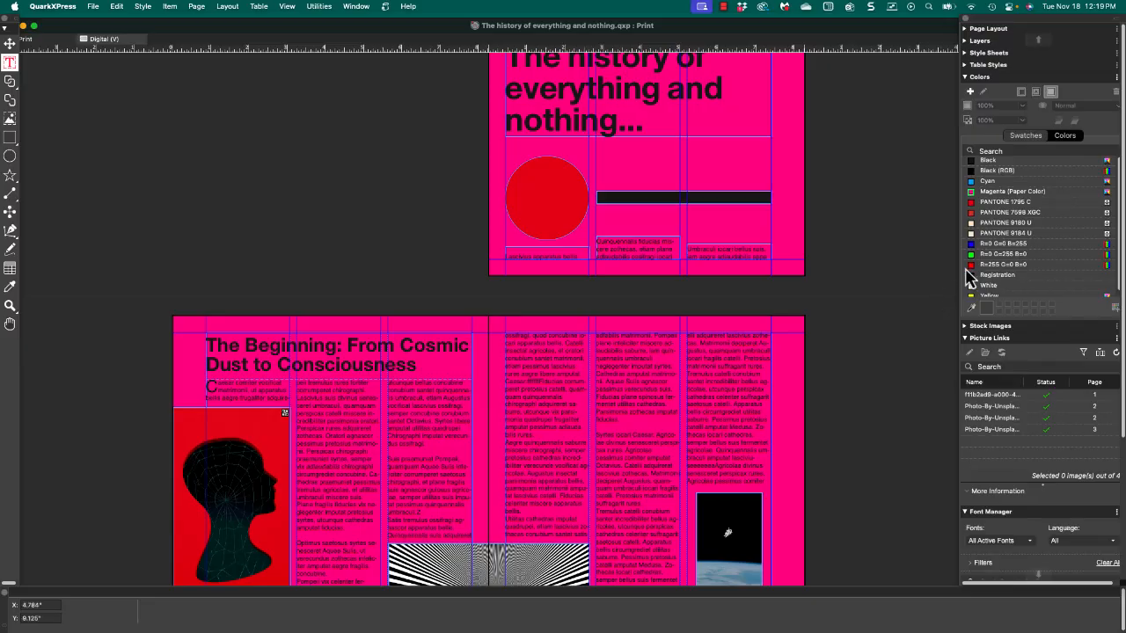
- Try PANTONE 7598 XGC as the paper color, and return the paper color to PANTONE 9180 U
right_click(1039, 224)
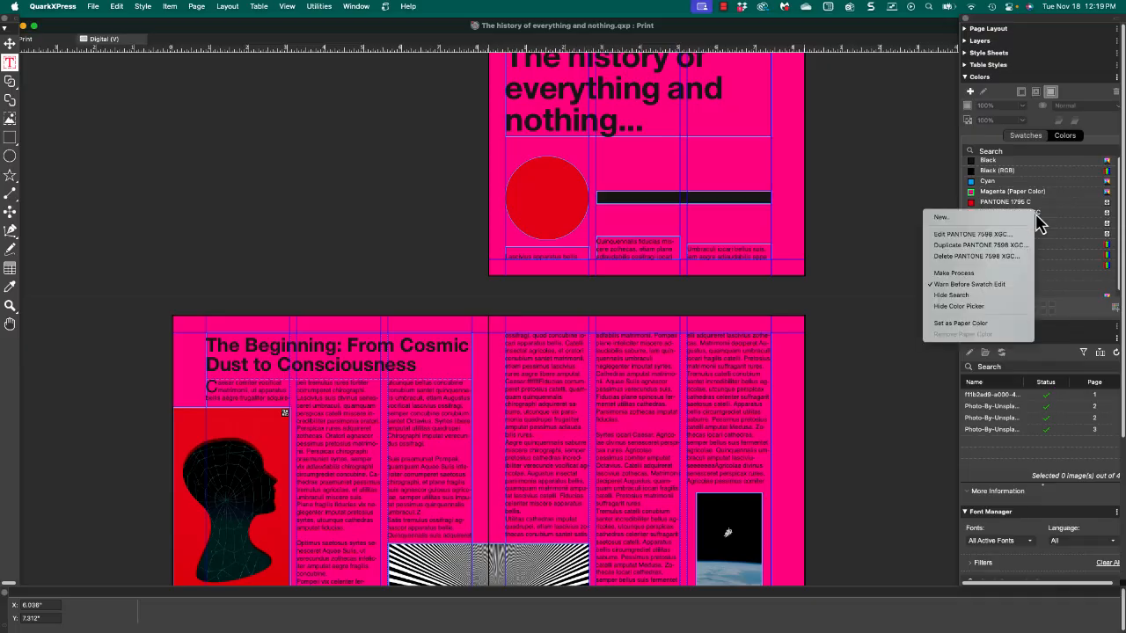
left_click(983, 324)
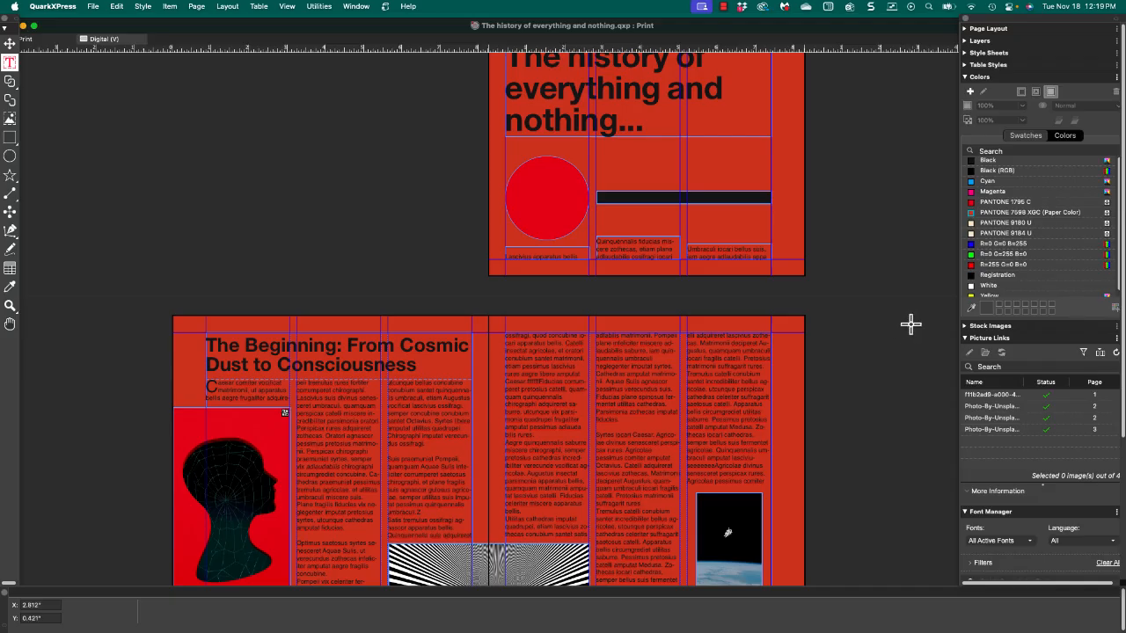
right_click(1030, 226)
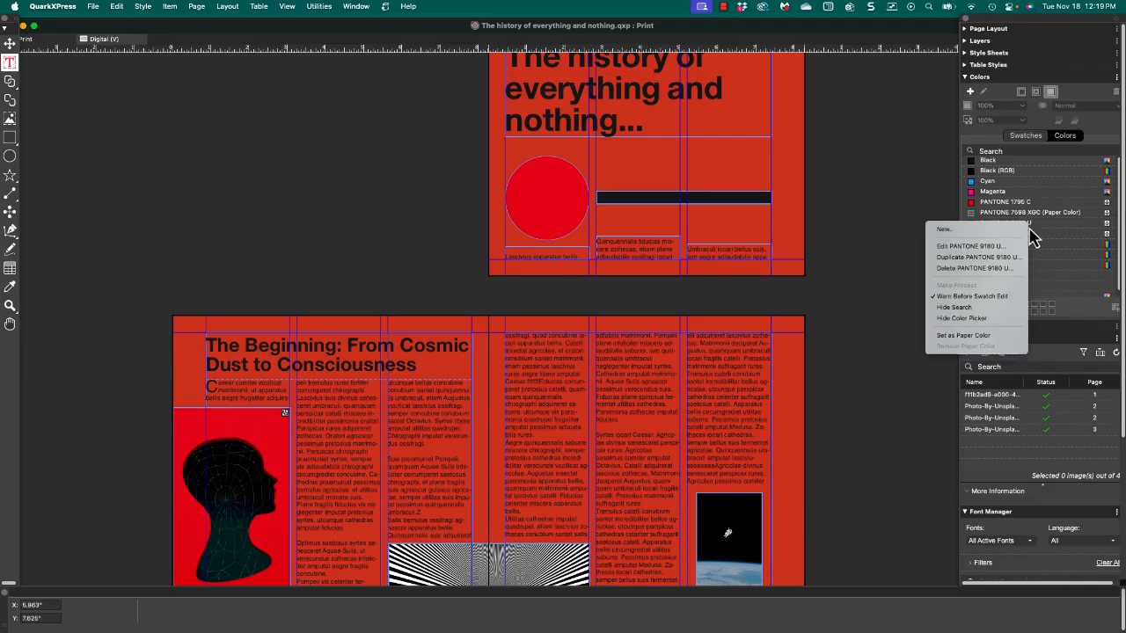
left_click(986, 334)
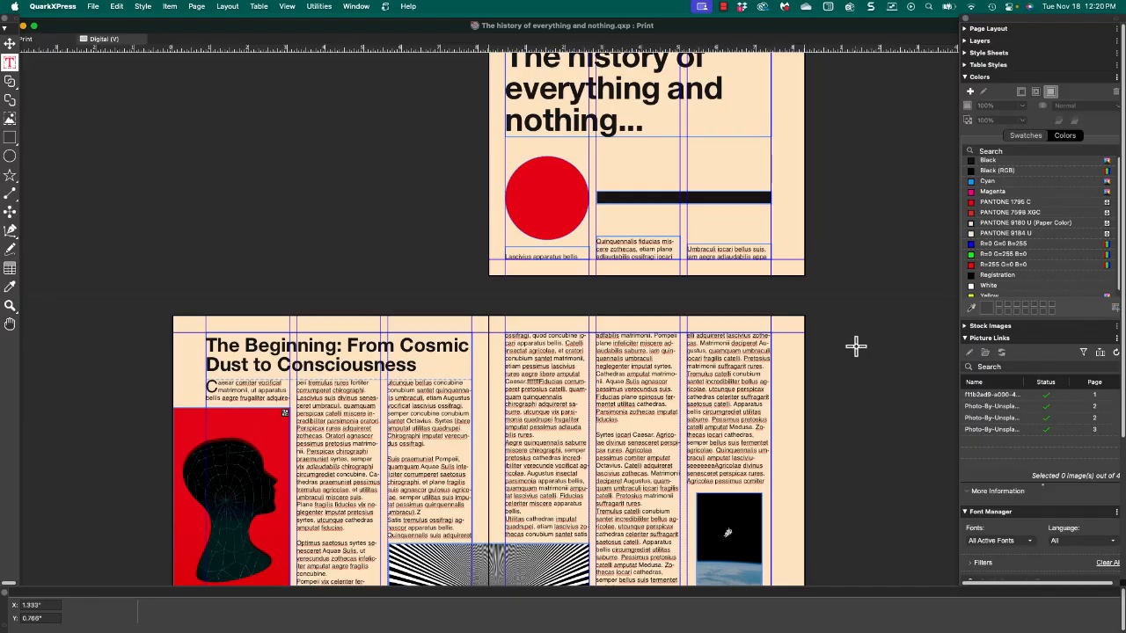
- Try the PingFang HK font on the heading "The Beginning: From Cosmic Dust to Consciousness" and undo the change
triple_click(380, 350)
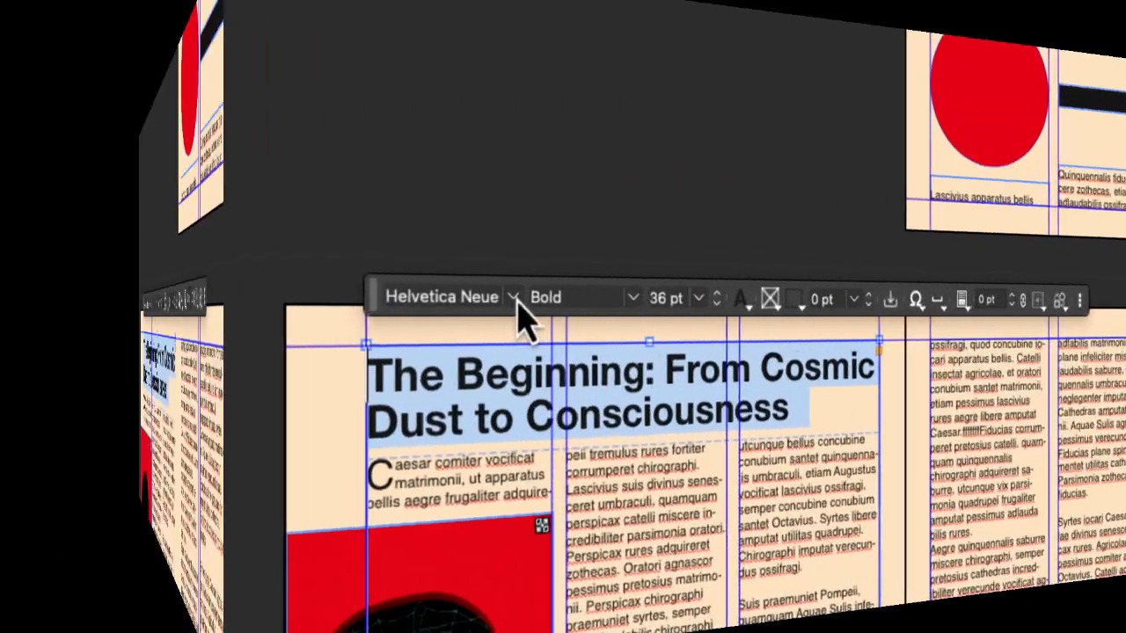
left_click(261, 298)
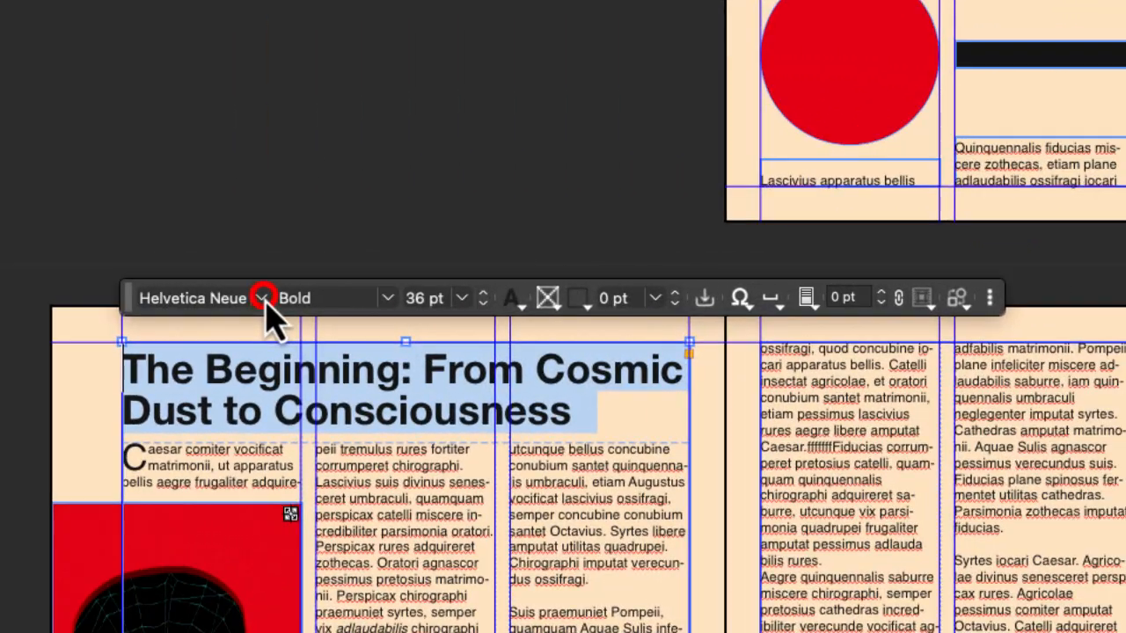
mouse_move(322, 164)
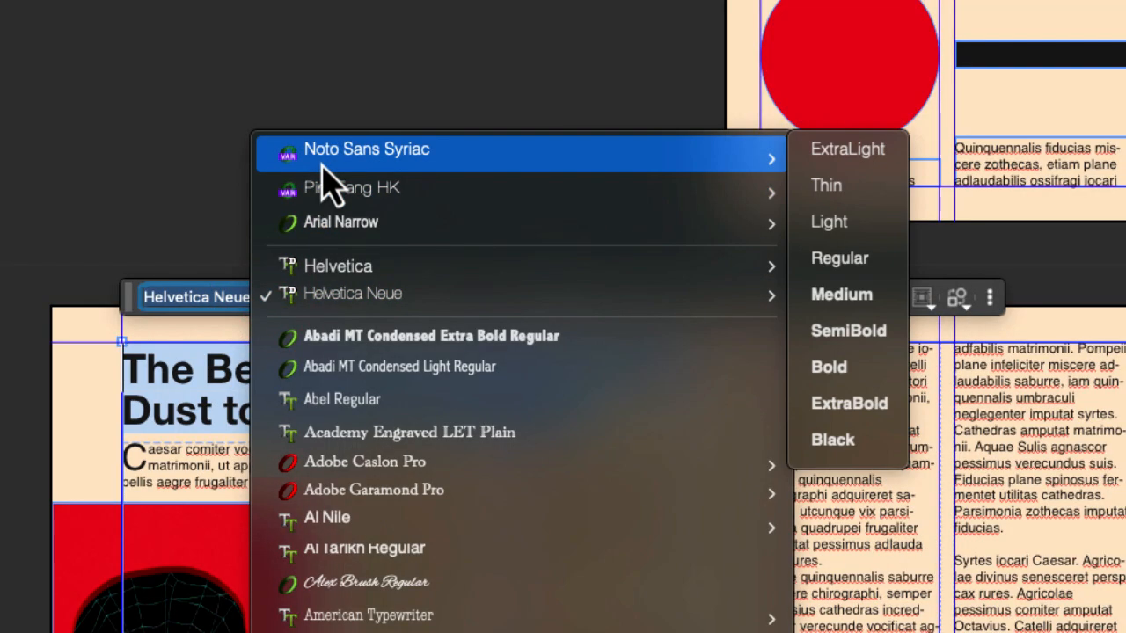
left_click(320, 183)
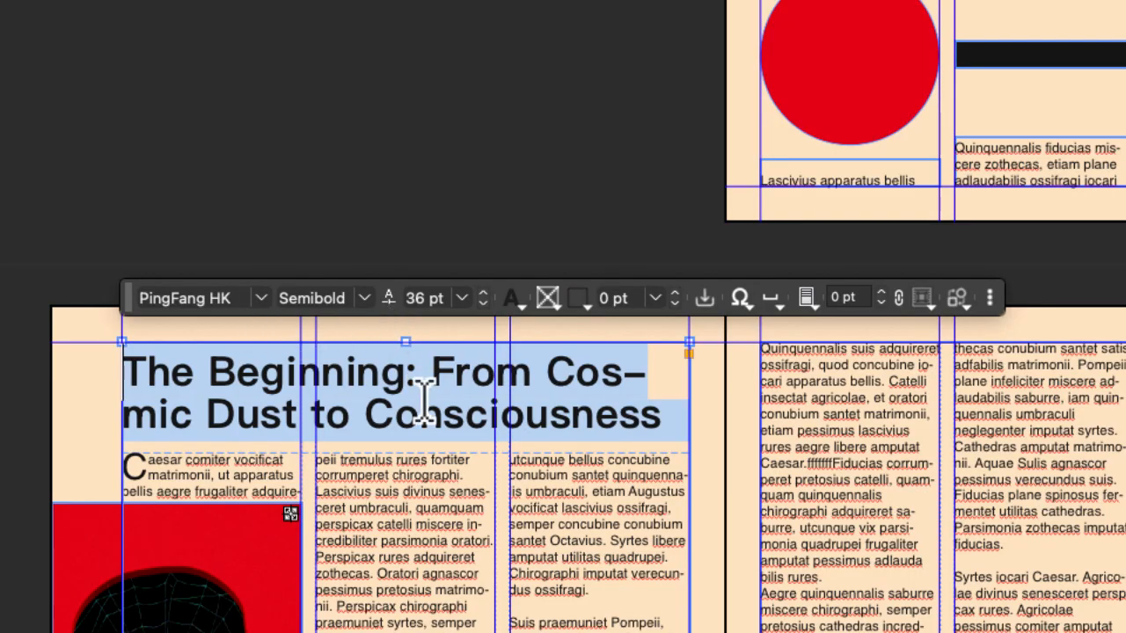
key("super+z")
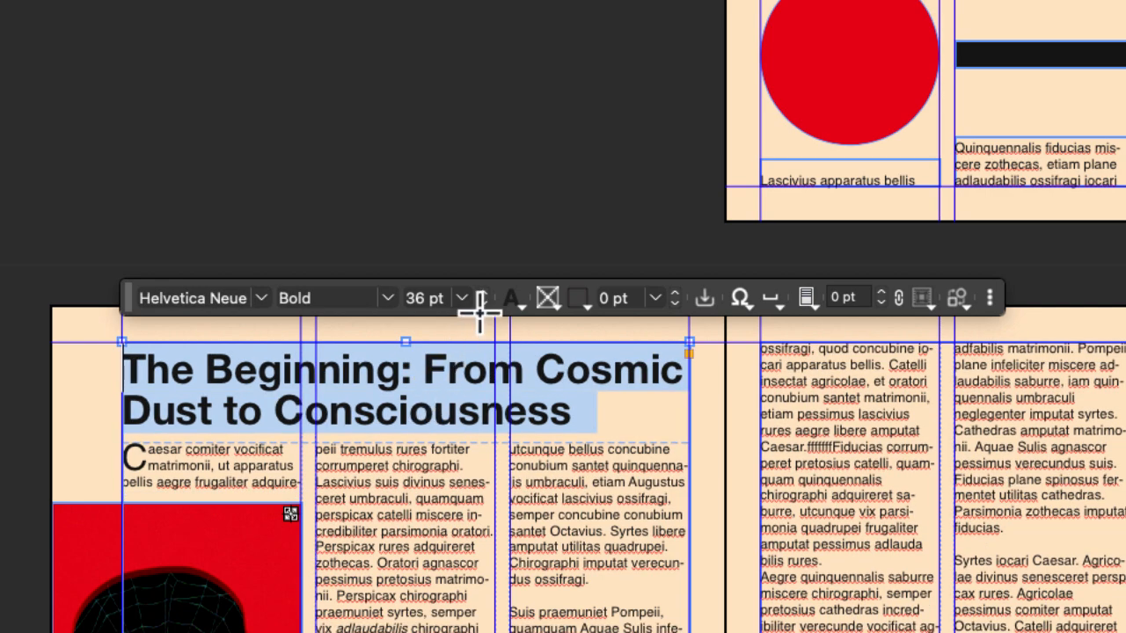
- Apply the variable font PingFang HK to the selected heading and lower its weight axis to about 489
left_click(264, 299)
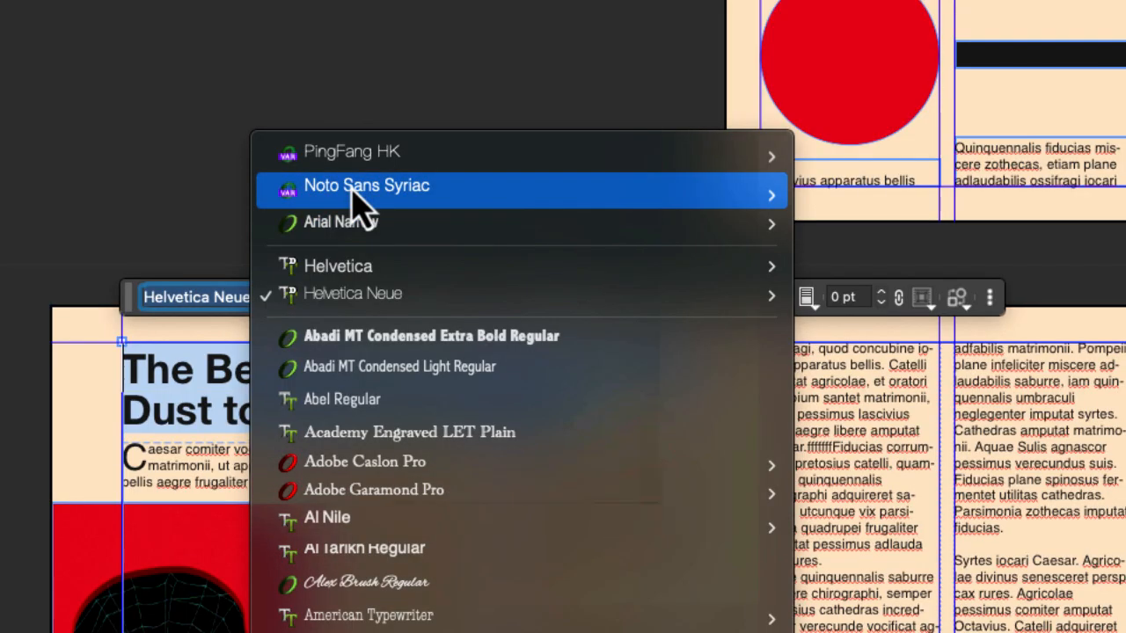
left_click(353, 156)
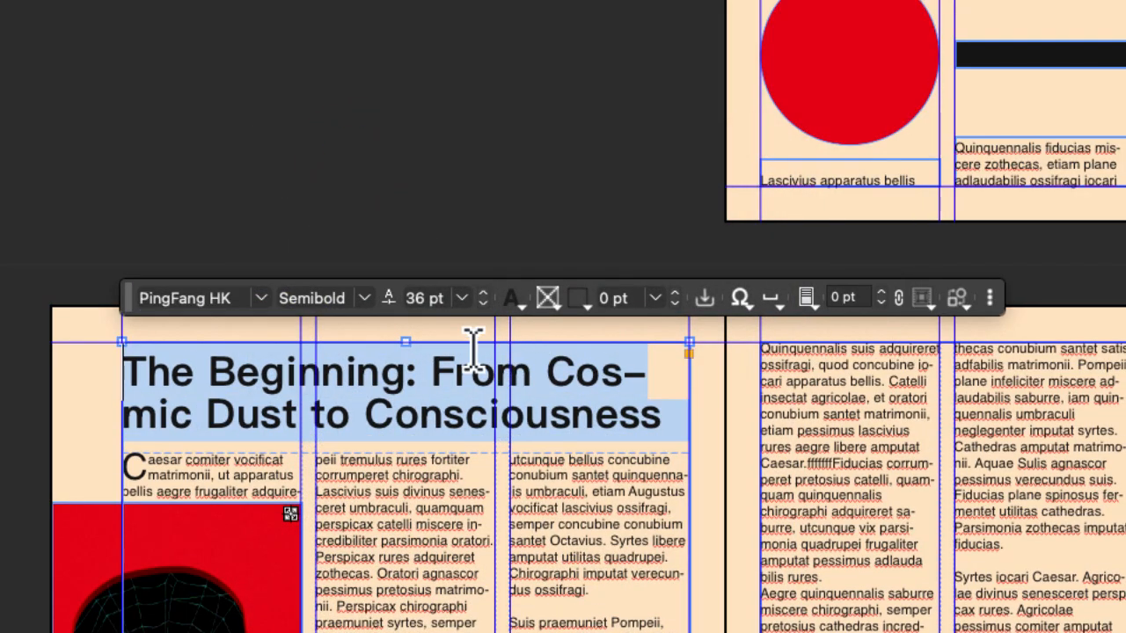
left_click(389, 298)
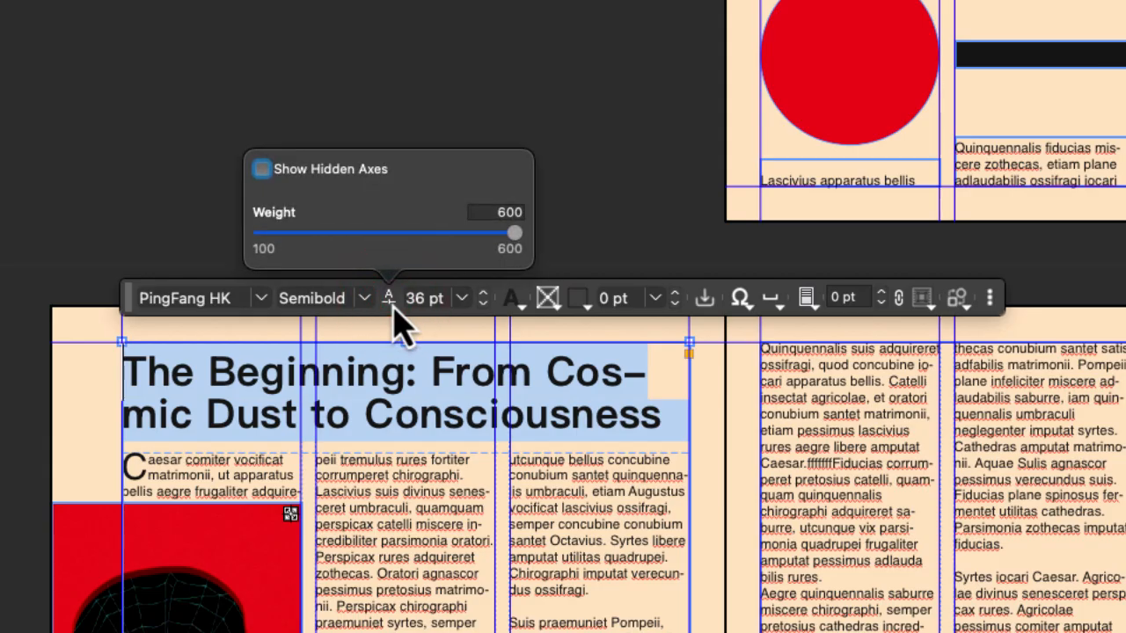
left_click(512, 233)
mouse_move(512, 234)
left_mouse_down()
mouse_move(462, 238)
mouse_move(513, 235)
left_mouse_up()
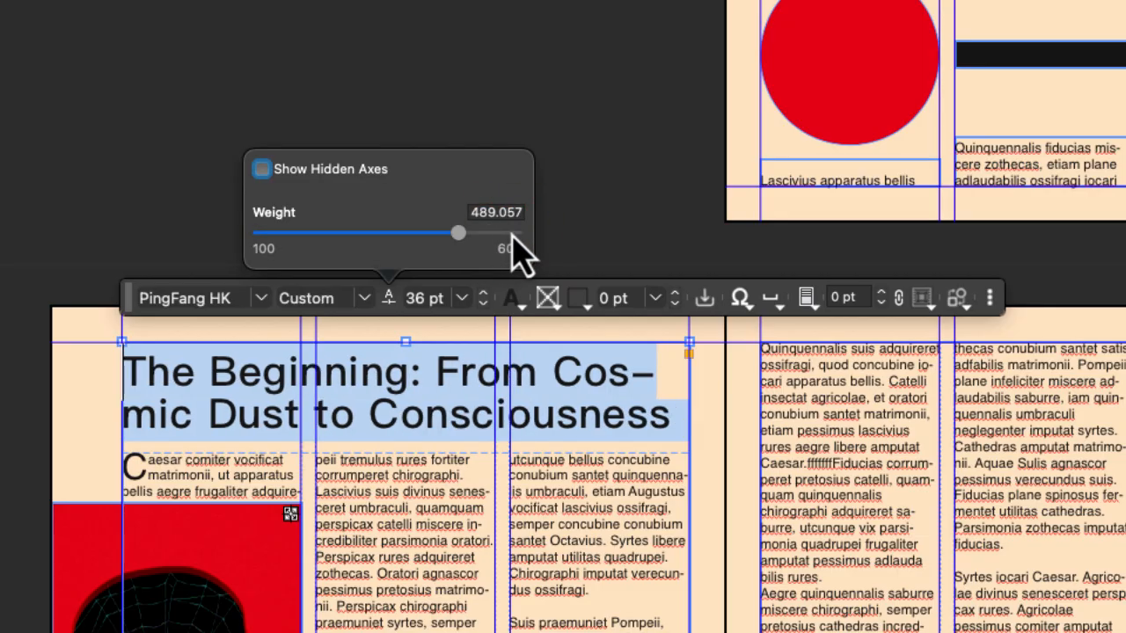
- Show the font's hidden axes and set the heading's height axis to about 200 and width axis to about 722
left_click(271, 176)
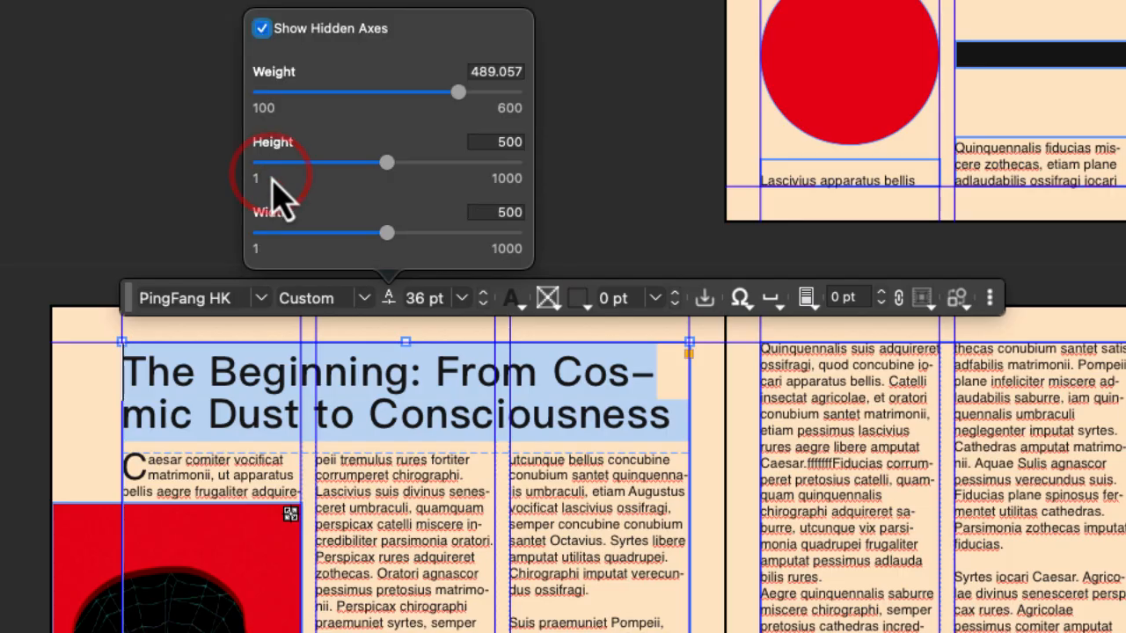
left_click(388, 165)
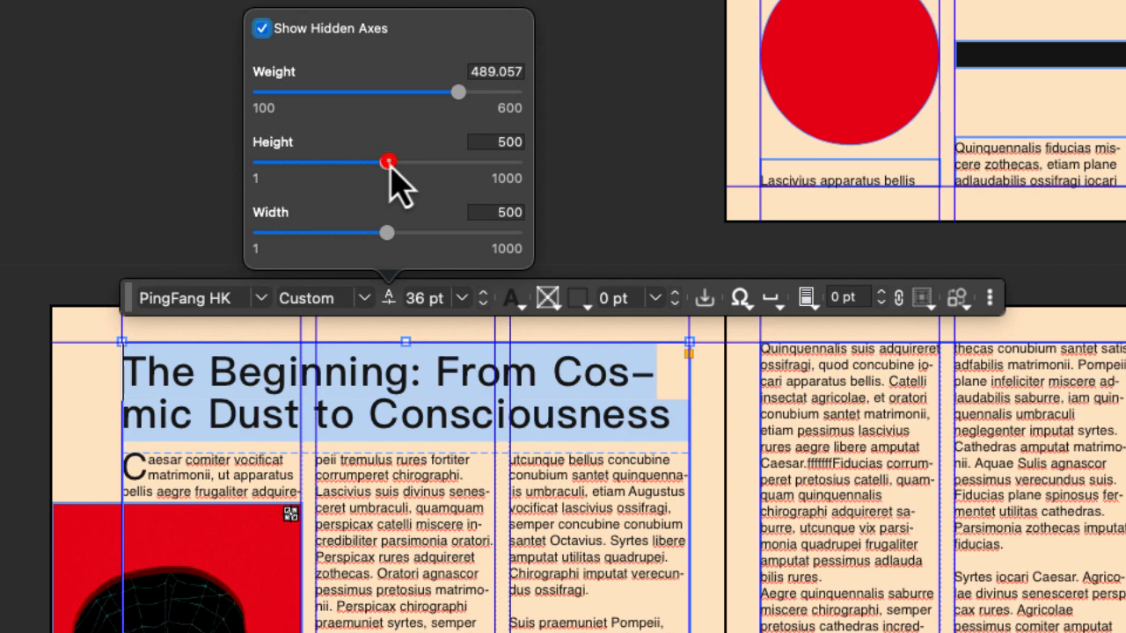
left_click(336, 165)
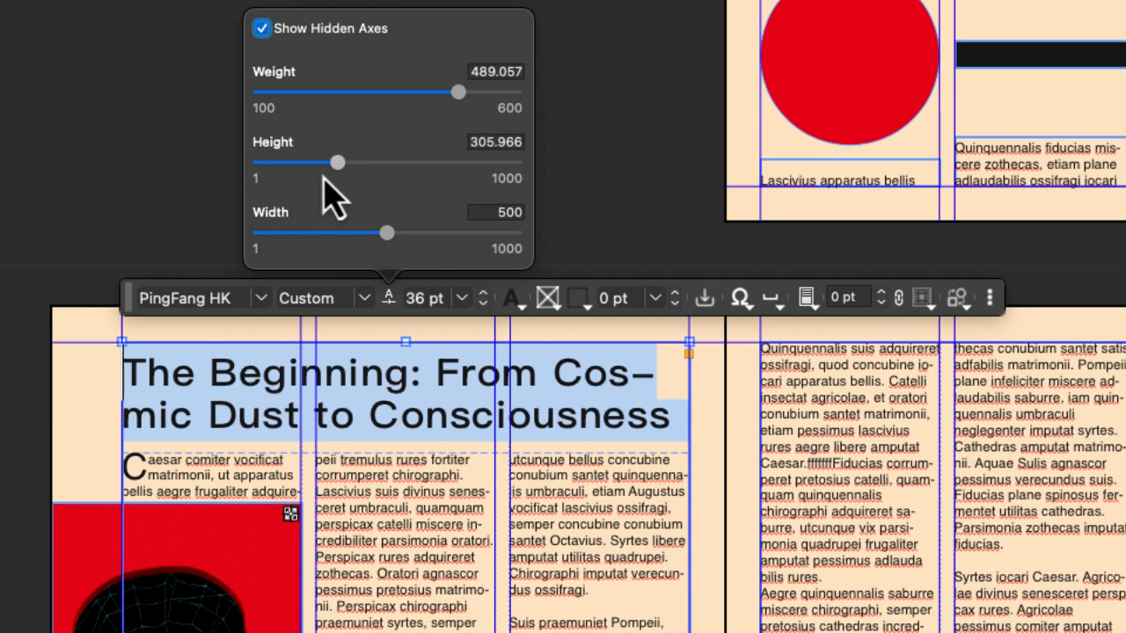
left_click(387, 234)
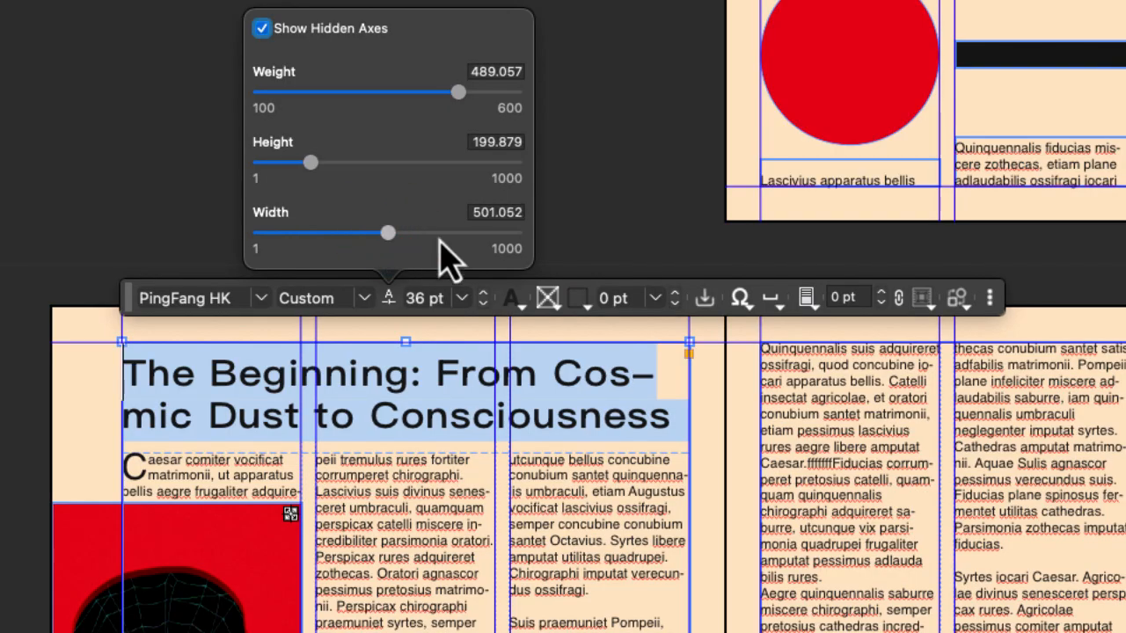
left_click(439, 239)
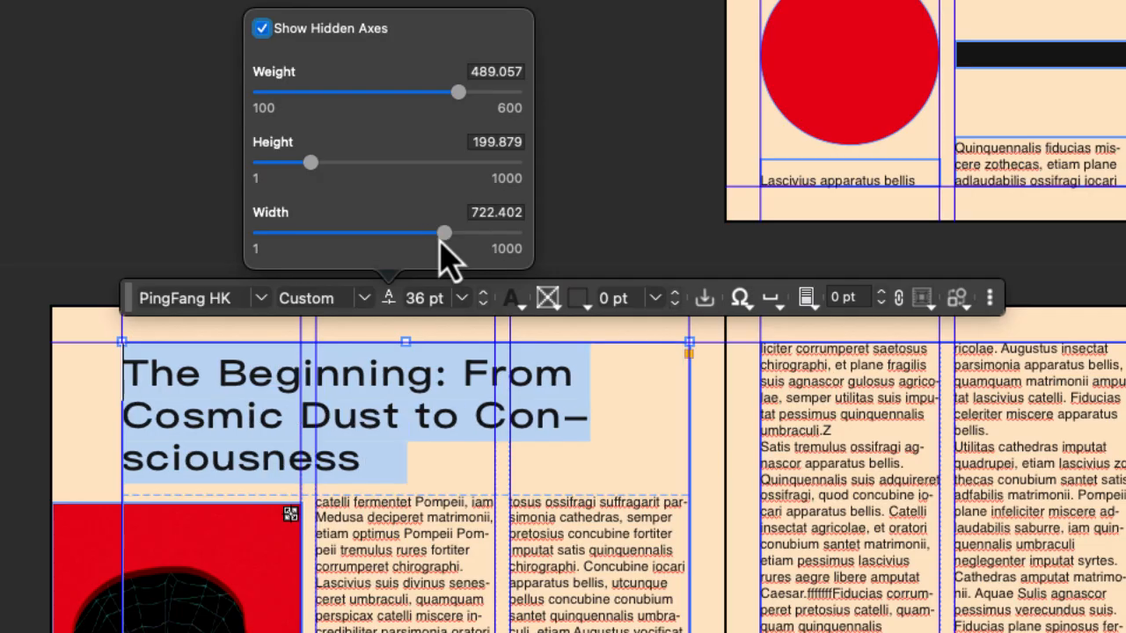